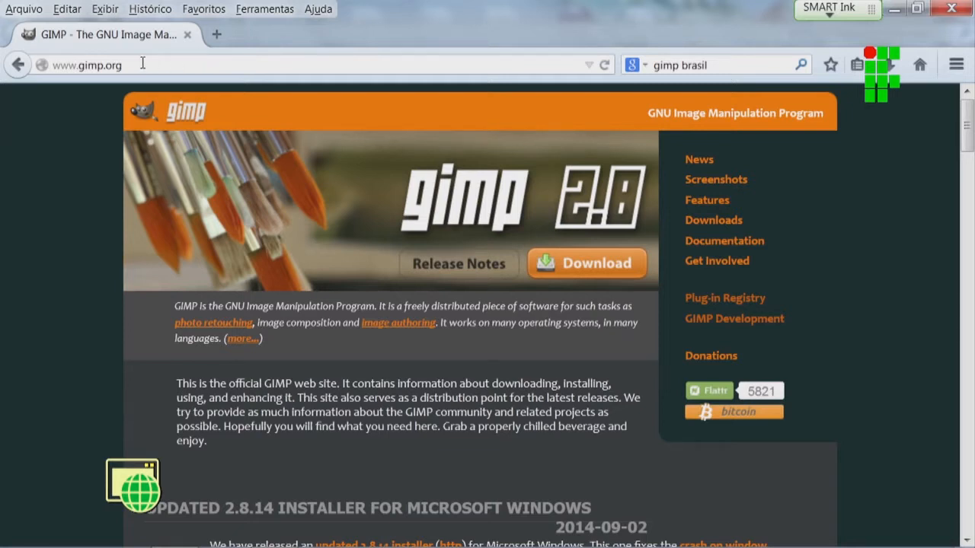
# Step: Open the GIMP Downloads page and try the alternative direct link for the GIMP 2.8.14 Windows installer
pyautogui.click(143, 65)
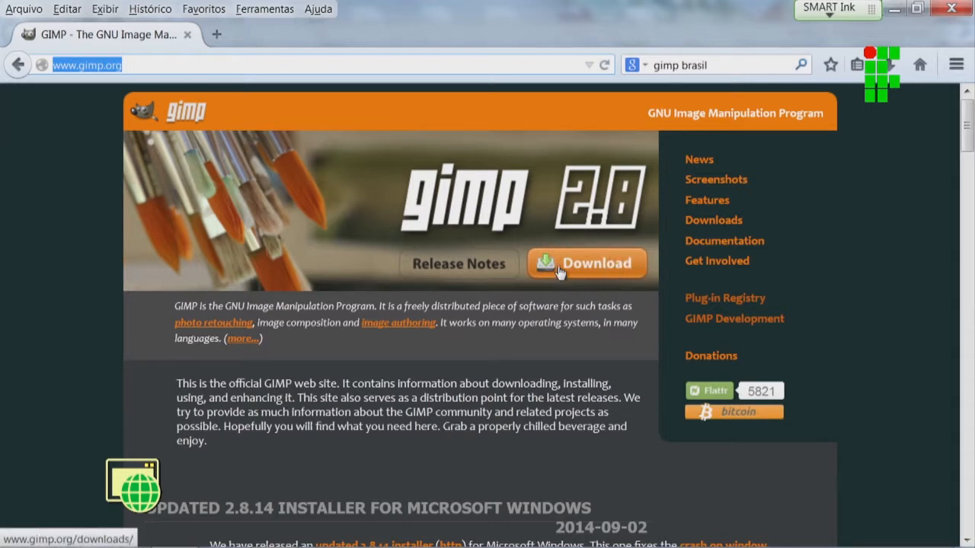
pyautogui.click(560, 270)
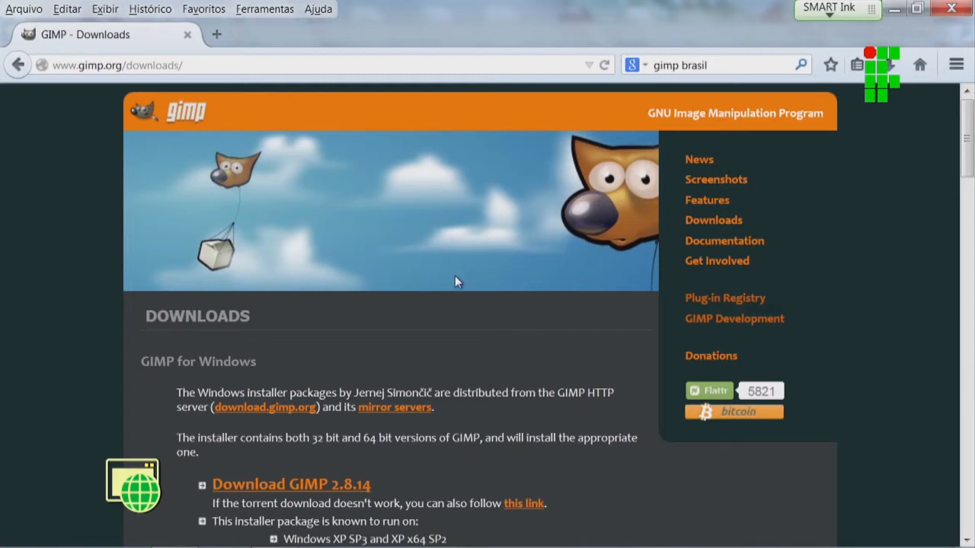
pyautogui.scroll(-4, 455, 277)
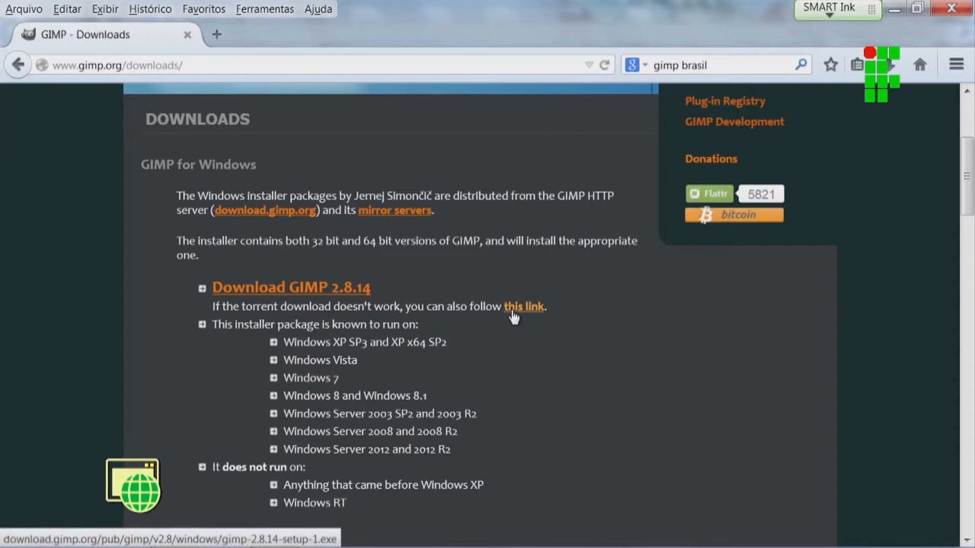
pyautogui.click(513, 317)
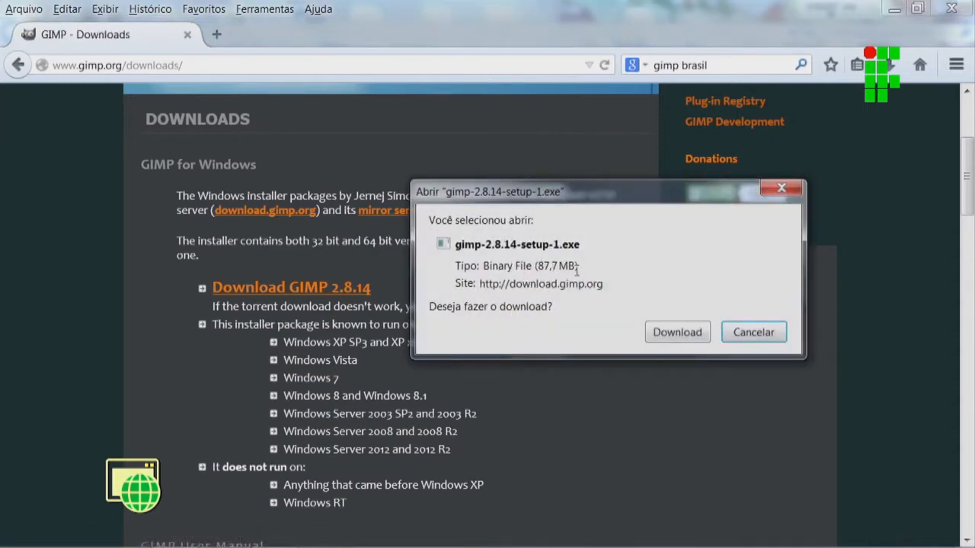
pyautogui.click(735, 333)
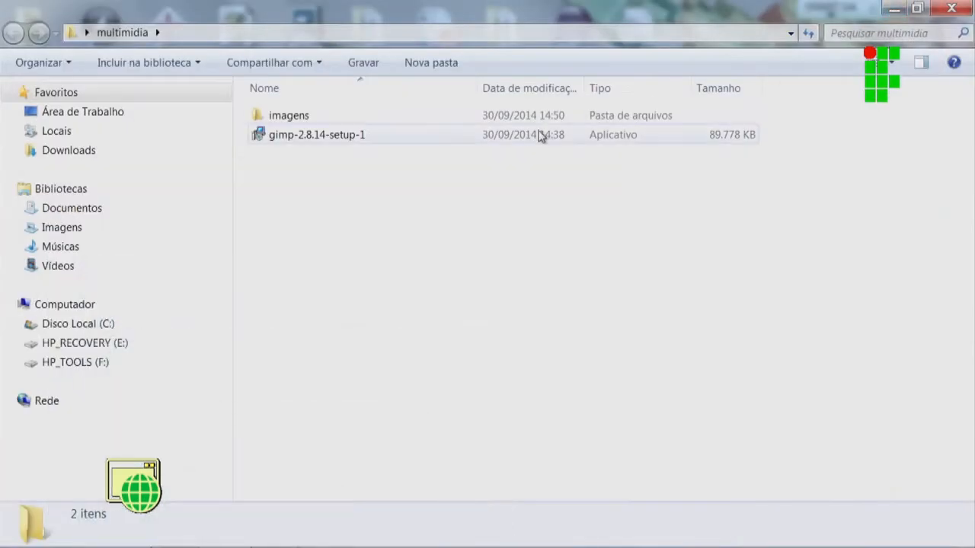
# Step: Run the gimp-2.8.14-setup-1 installer from the multimidia folder and allow it to execute
pyautogui.doubleClick(304, 139)
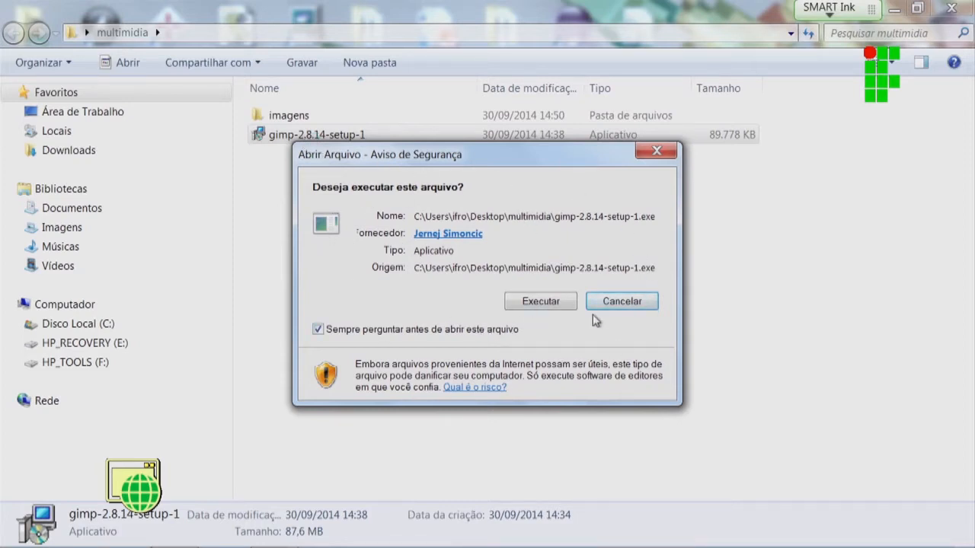
pyautogui.click(529, 303)
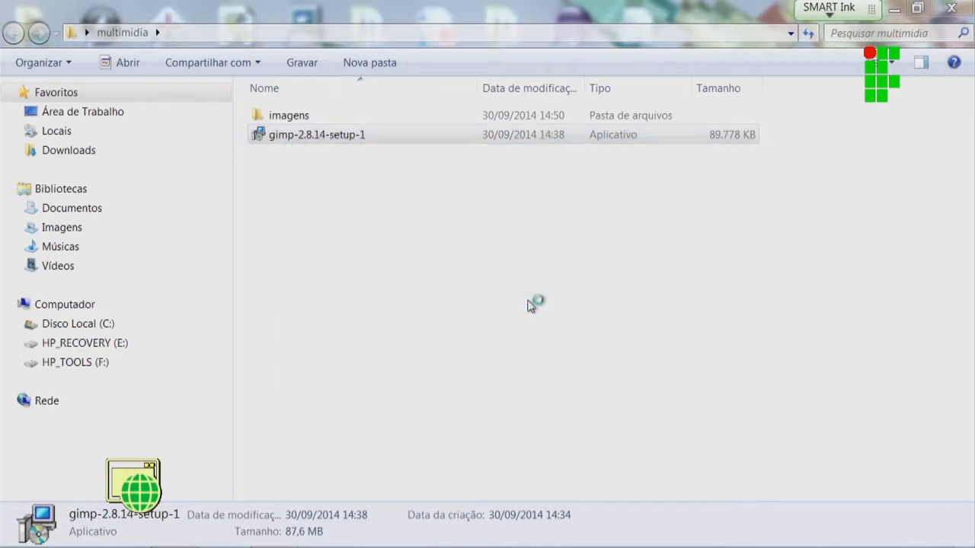
pyautogui.click(566, 305)
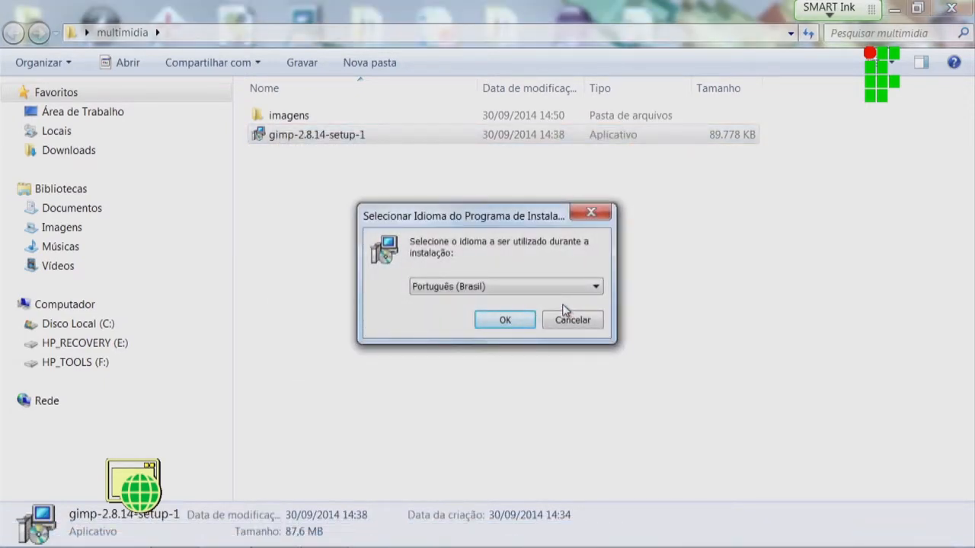
# Step: Set the installer language to Português (Brasil) and complete the standard GIMP 2.8 installation
pyautogui.click(557, 289)
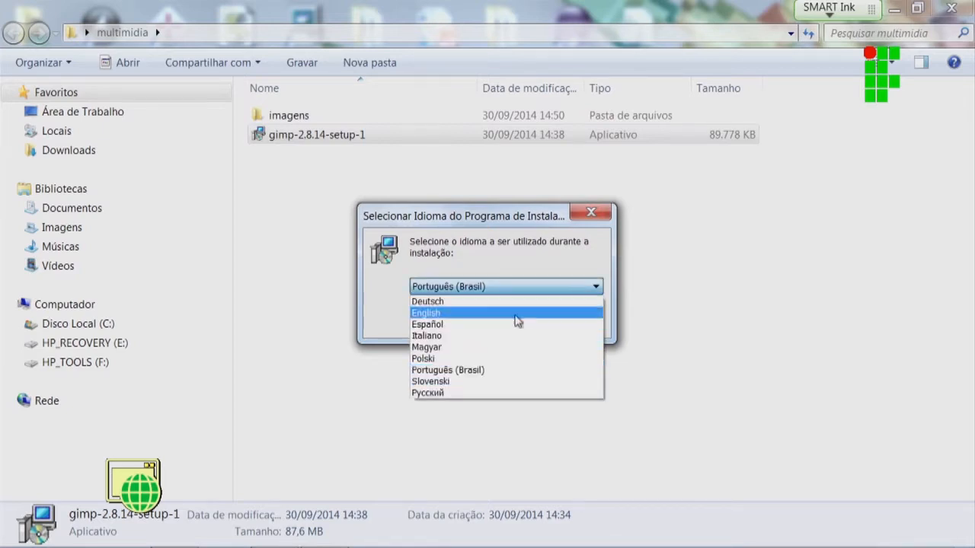
pyautogui.click(496, 370)
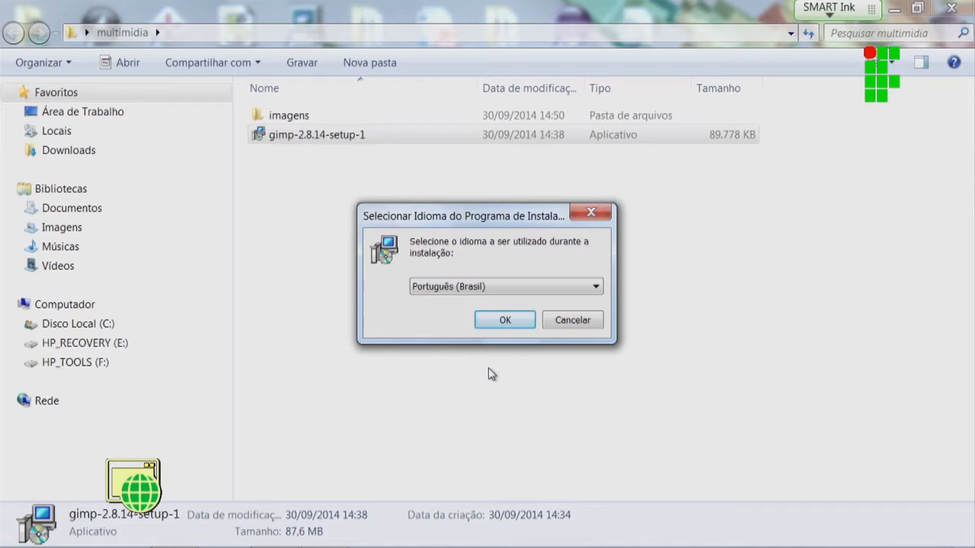
pyautogui.click(490, 322)
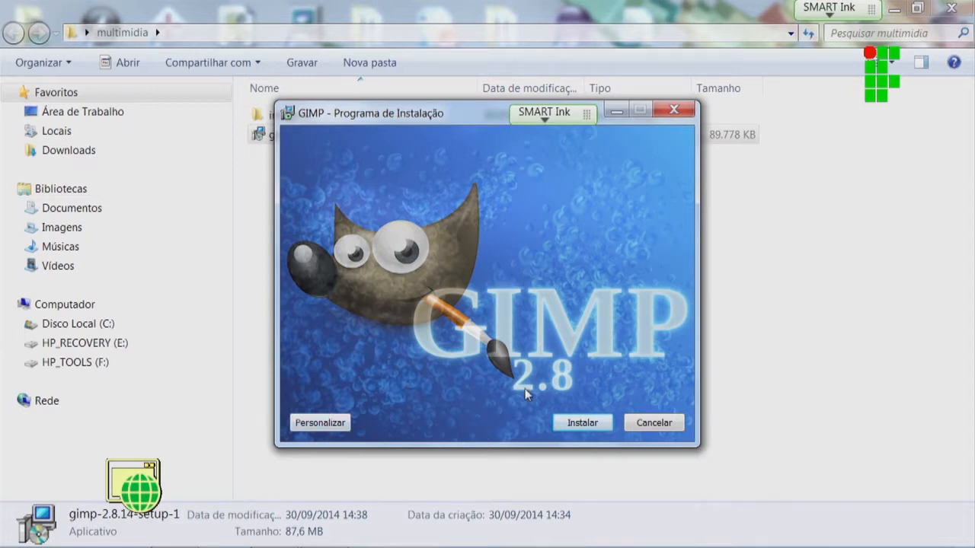
pyautogui.click(577, 424)
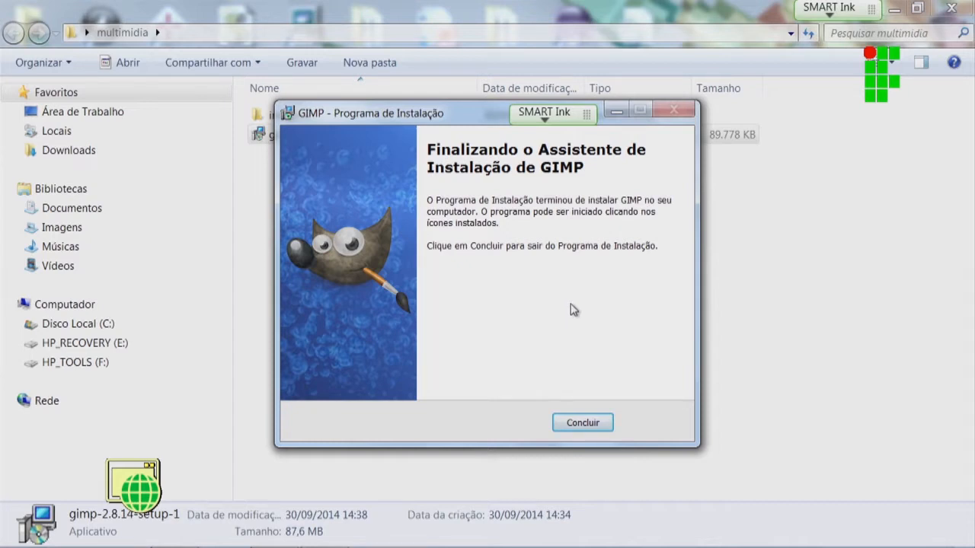
pyautogui.click(587, 423)
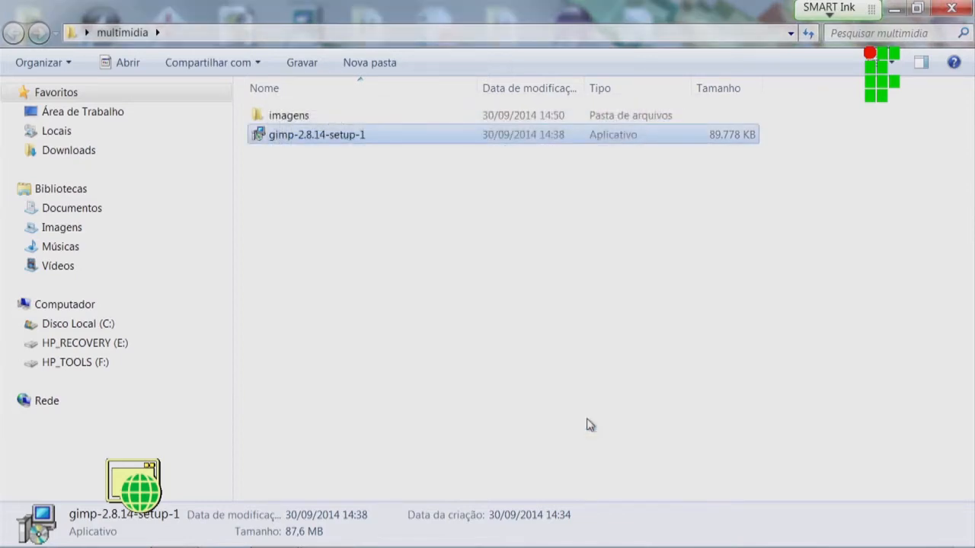
# Step: Launch the newly installed GIMP 2
pyautogui.moveTo(55, 542)
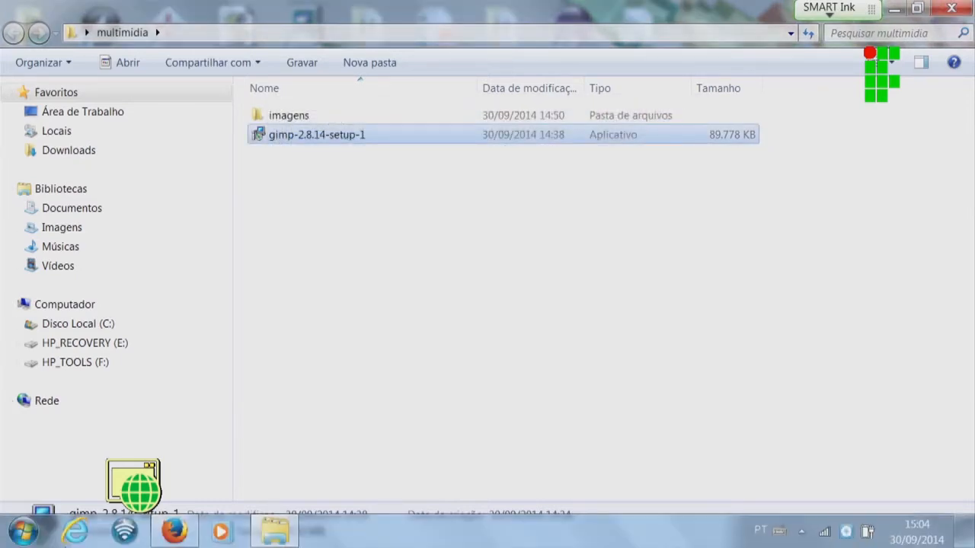
pyautogui.click(24, 533)
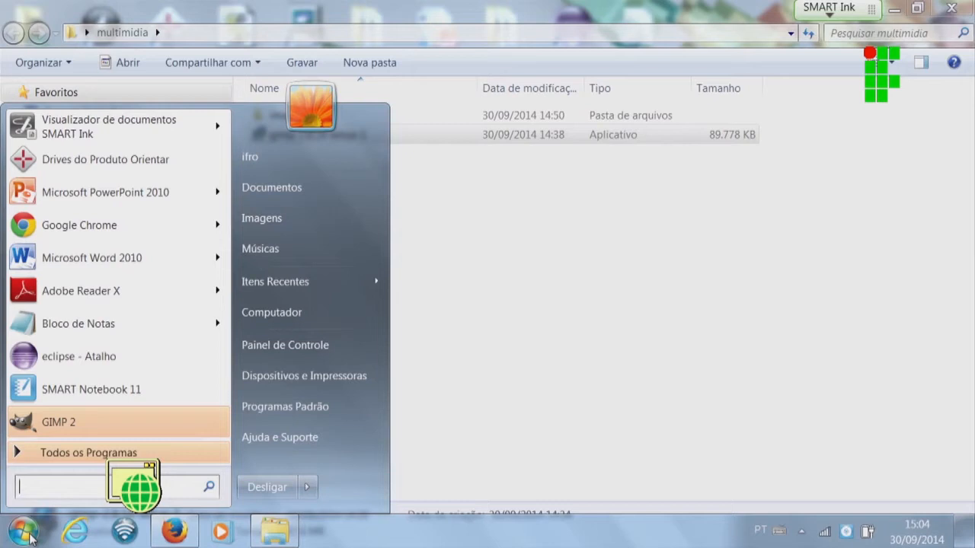
pyautogui.click(51, 431)
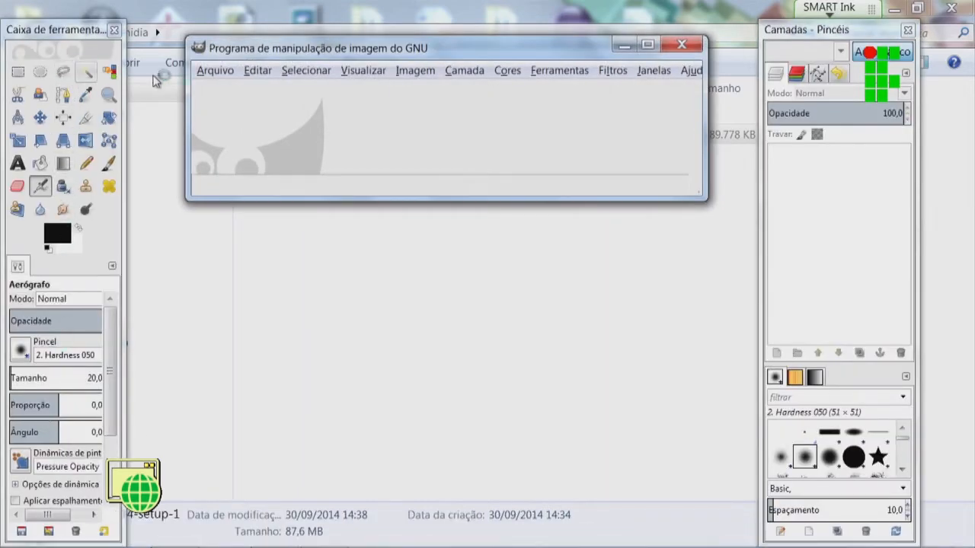
# Step: Rearrange GIMP's floating toolbox, main image window and Camadas - Pincéis dock so they sit apart without overlapping
pyautogui.moveTo(68, 31); pyautogui.dragTo(131, 27)
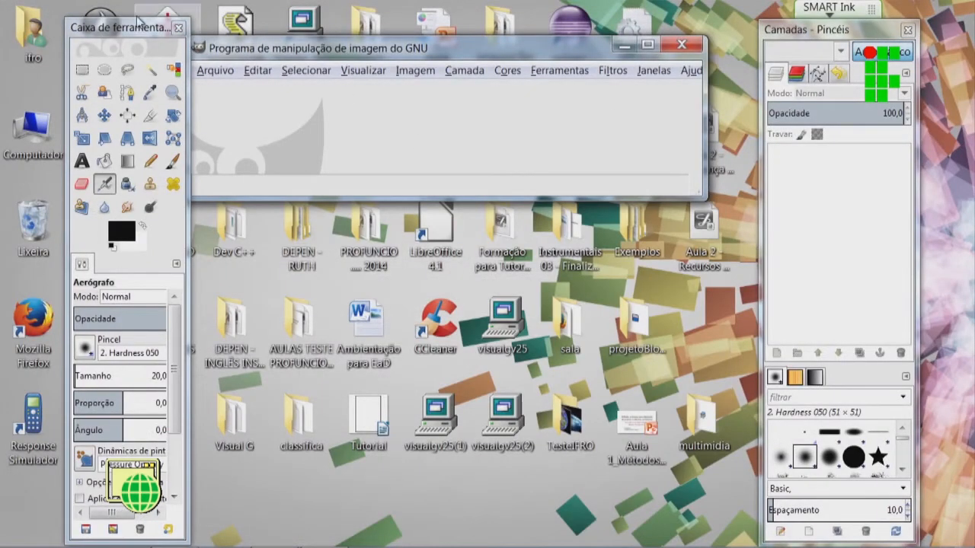
pyautogui.moveTo(131, 25)
pyautogui.mouseDown()
pyautogui.moveTo(132, 82)
pyautogui.moveTo(125, 39)
pyautogui.mouseUp()
pyautogui.moveTo(307, 47); pyautogui.dragTo(347, 72)
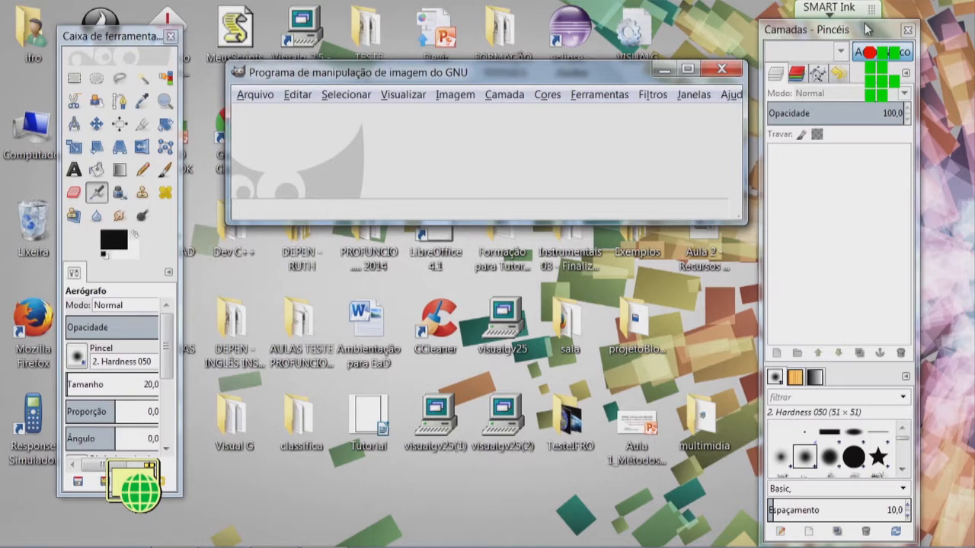
pyautogui.moveTo(866, 22); pyautogui.dragTo(880, 58)
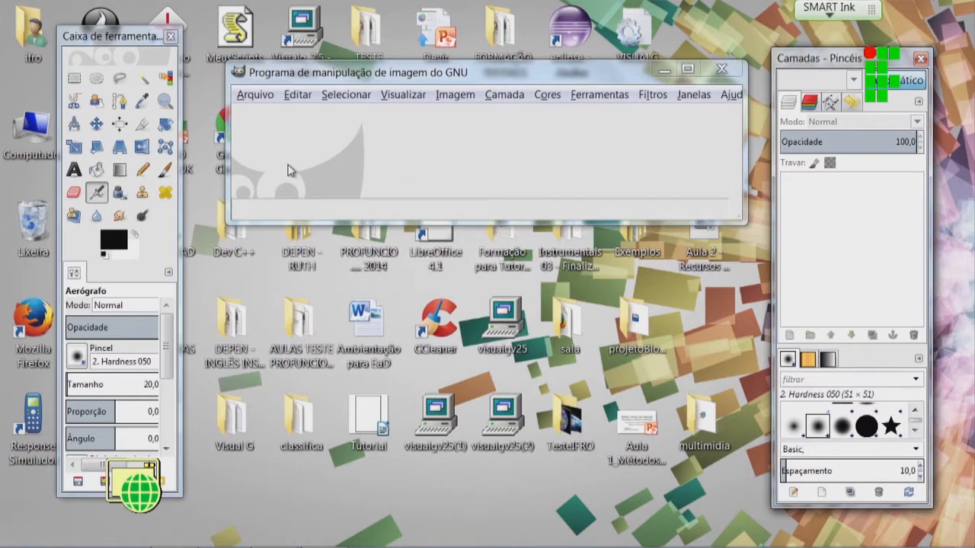
pyautogui.moveTo(438, 72); pyautogui.dragTo(431, 52)
pyautogui.moveTo(106, 38)
pyautogui.mouseDown()
pyautogui.moveTo(109, 154)
pyautogui.moveTo(139, 28)
pyautogui.moveTo(90, 32)
pyautogui.mouseUp()
pyautogui.moveTo(840, 59); pyautogui.dragTo(859, 69)
pyautogui.moveTo(126, 27); pyautogui.dragTo(145, 37)
pyautogui.moveTo(319, 55); pyautogui.dragTo(339, 53)
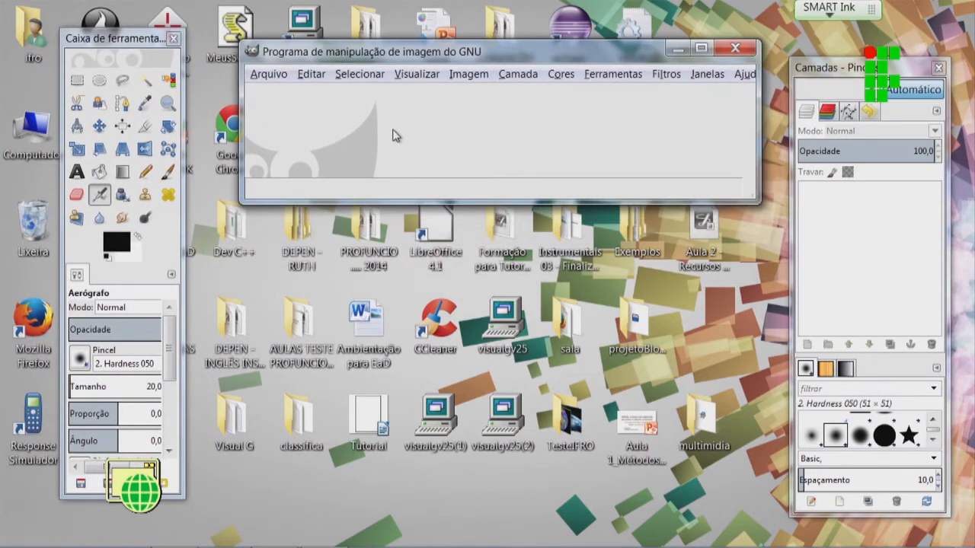
pyautogui.moveTo(126, 40); pyautogui.dragTo(145, 48)
pyautogui.moveTo(107, 40); pyautogui.dragTo(152, 45)
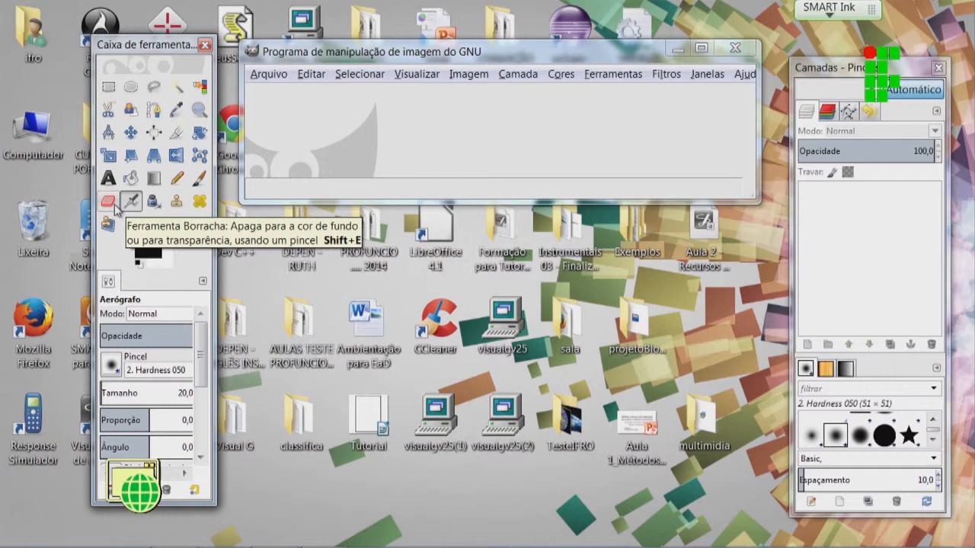
# Step: Examine the options of the elliptical, foreground, scissors and rectangular selection tools and the measure tool
pyautogui.click(134, 89)
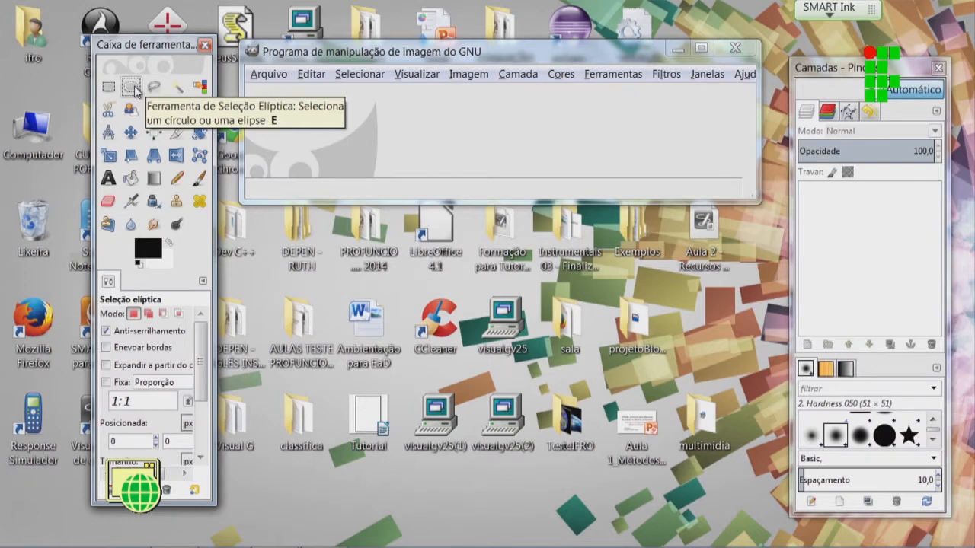
pyautogui.click(130, 109)
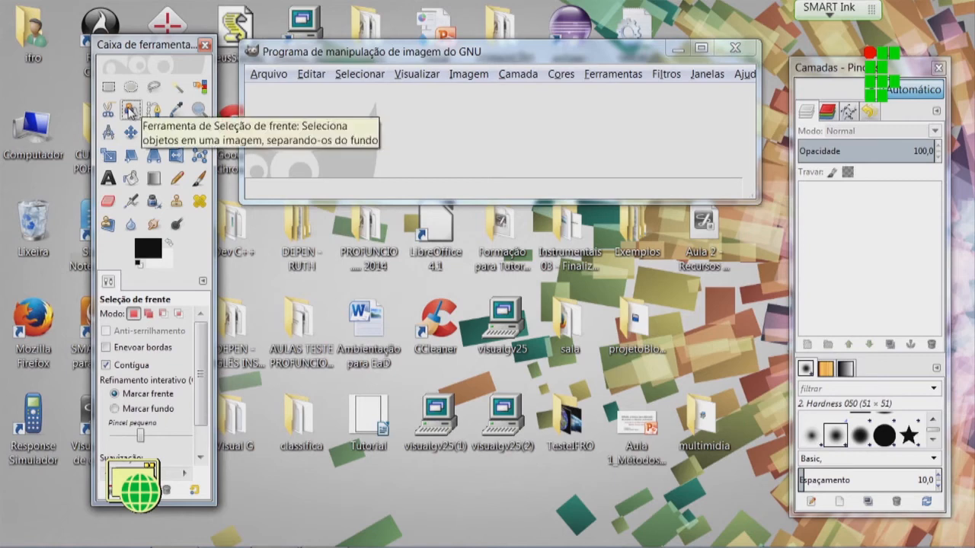
pyautogui.click(113, 112)
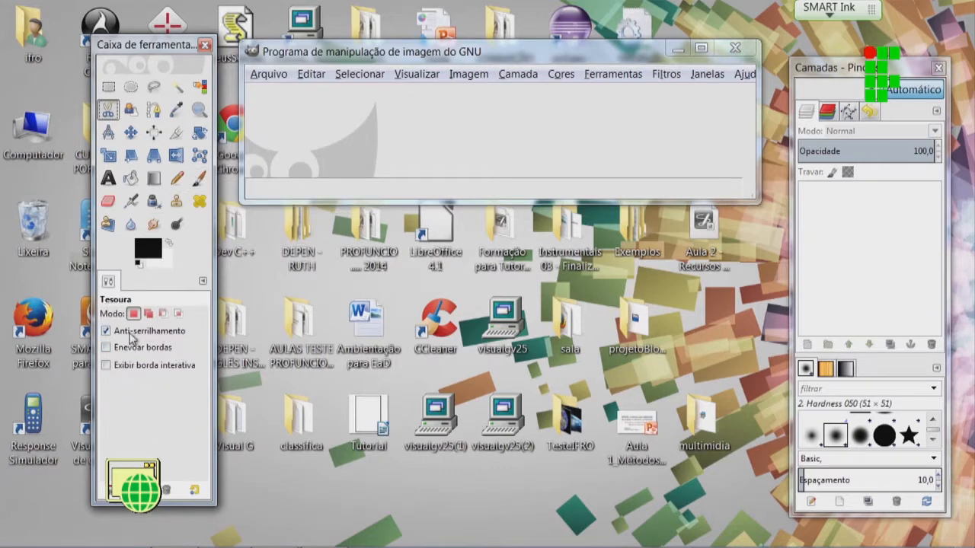
pyautogui.click(108, 88)
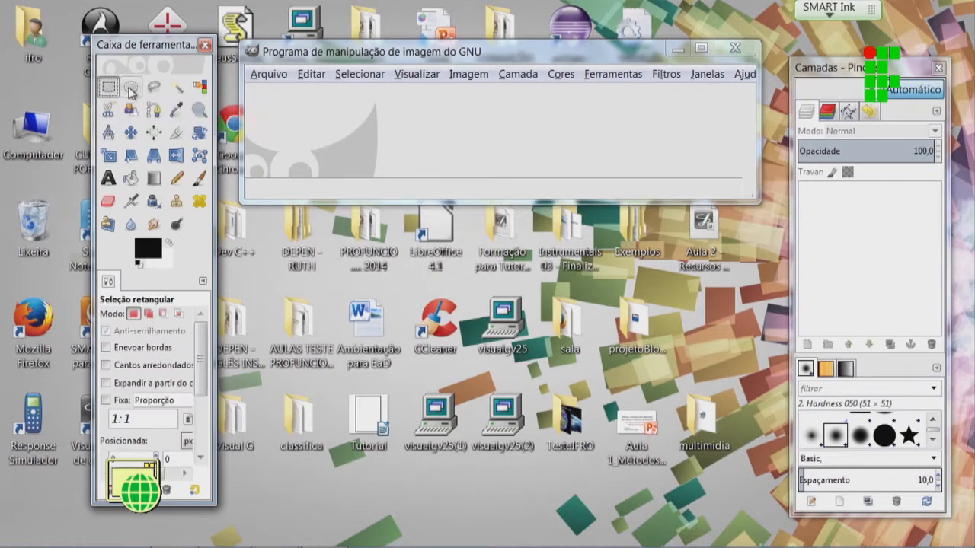
pyautogui.click(131, 87)
pyautogui.click(108, 87)
pyautogui.click(110, 110)
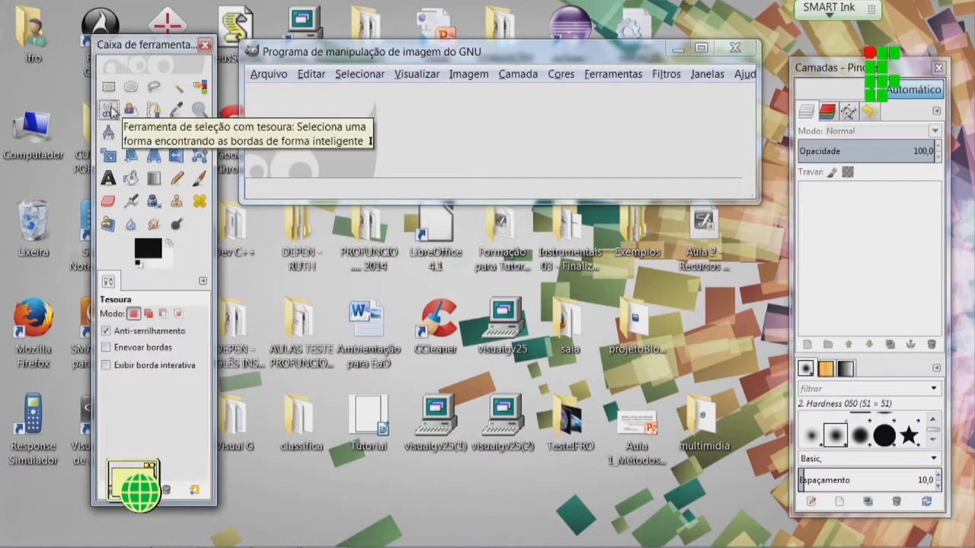
pyautogui.click(108, 132)
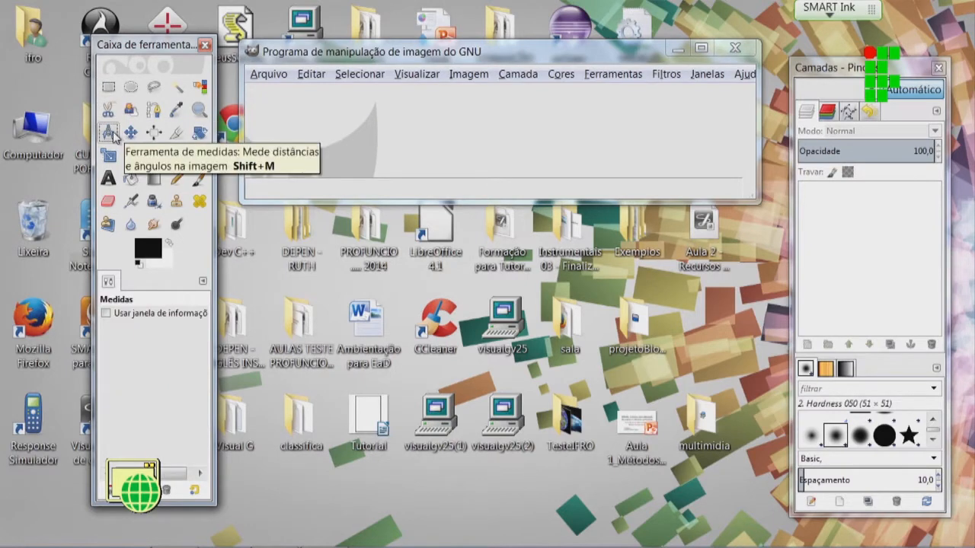
# Step: Activate the Redimensionar tool and enlarge the toolbox window so its options fit in full
pyautogui.click(109, 155)
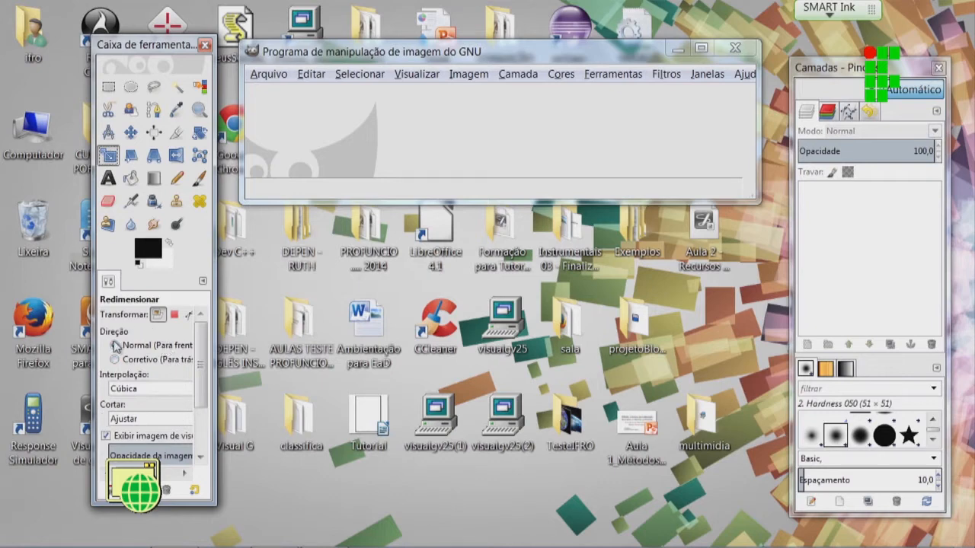
pyautogui.moveTo(200, 372); pyautogui.dragTo(207, 347)
pyautogui.moveTo(137, 474)
pyautogui.mouseDown()
pyautogui.moveTo(155, 473)
pyautogui.moveTo(131, 474)
pyautogui.mouseUp()
pyautogui.moveTo(215, 504); pyautogui.dragTo(306, 524)
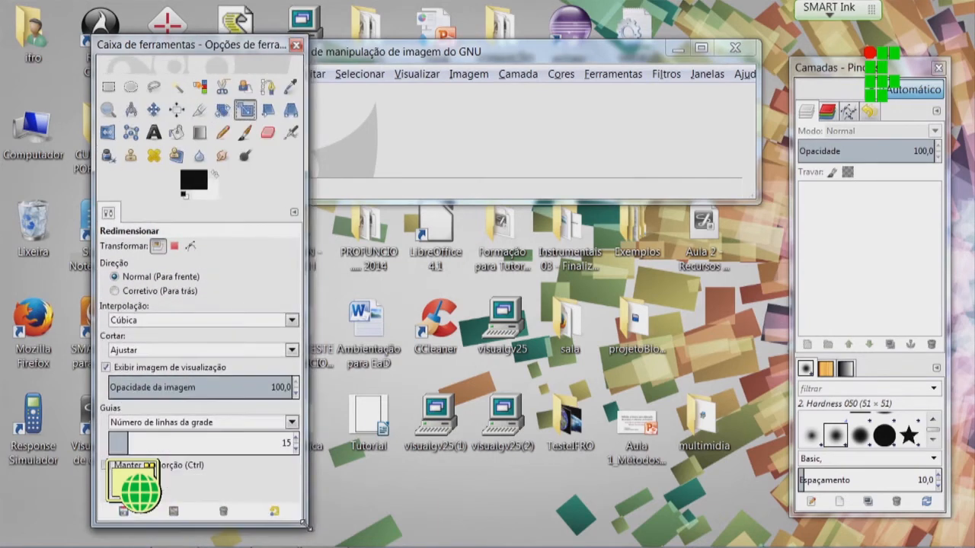
# Step: Activate the Text tool and set its font to Tw Cen MT Bold
pyautogui.click(153, 137)
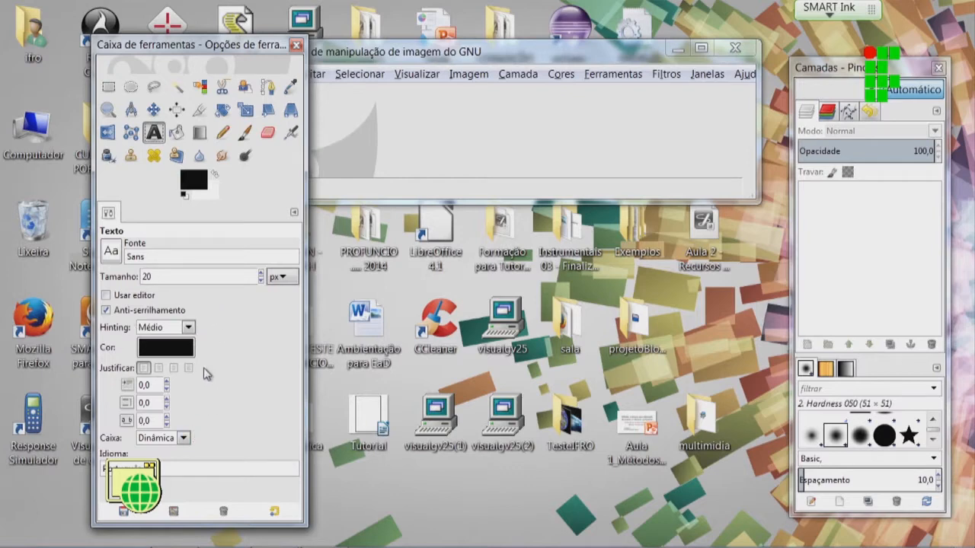
pyautogui.click(111, 252)
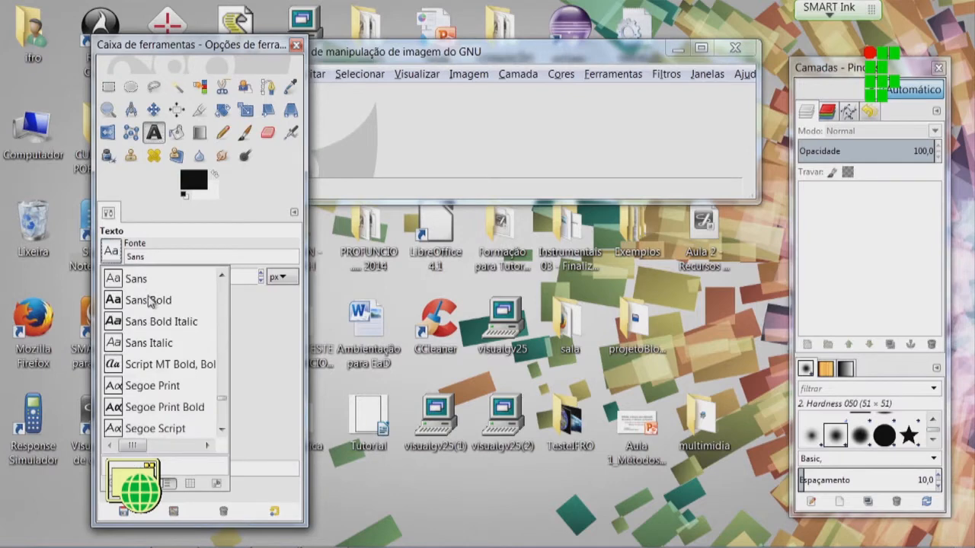
pyautogui.scroll(1, 223, 404)
pyautogui.scroll(-10, 216, 415)
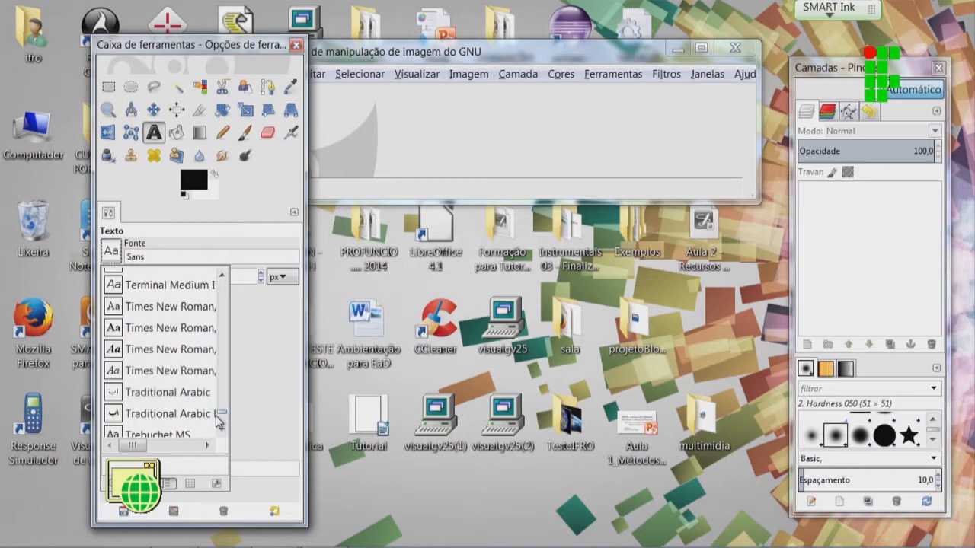
pyautogui.click(170, 308)
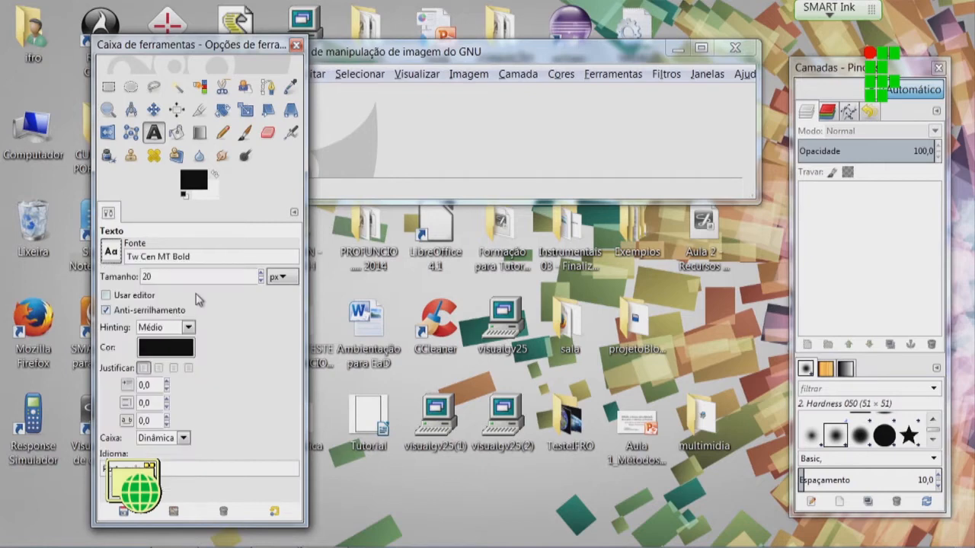
# Step: Set the text size to 23 px and the text colour to dark blue
pyautogui.click(261, 274)
pyautogui.click(180, 347)
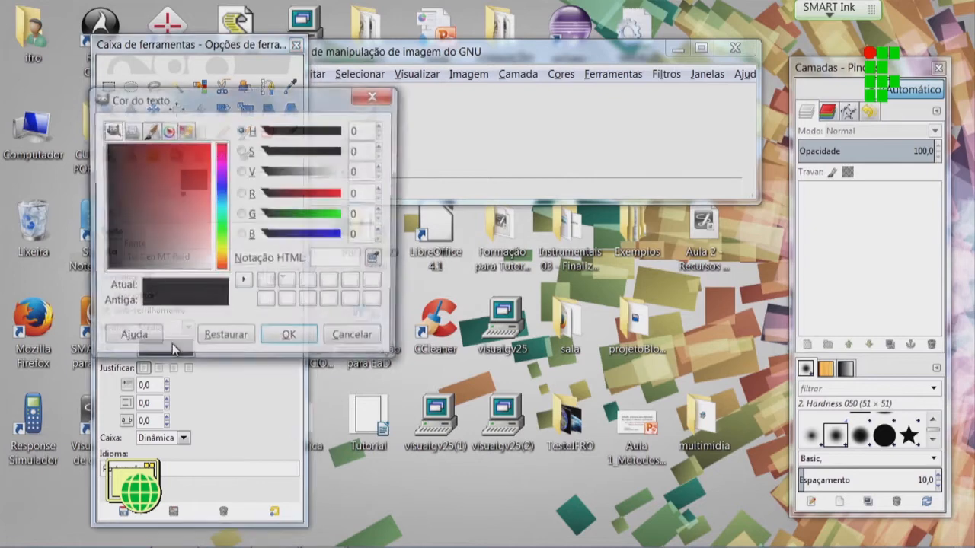
pyautogui.moveTo(322, 200); pyautogui.dragTo(272, 202)
pyautogui.click(333, 132)
pyautogui.click(286, 338)
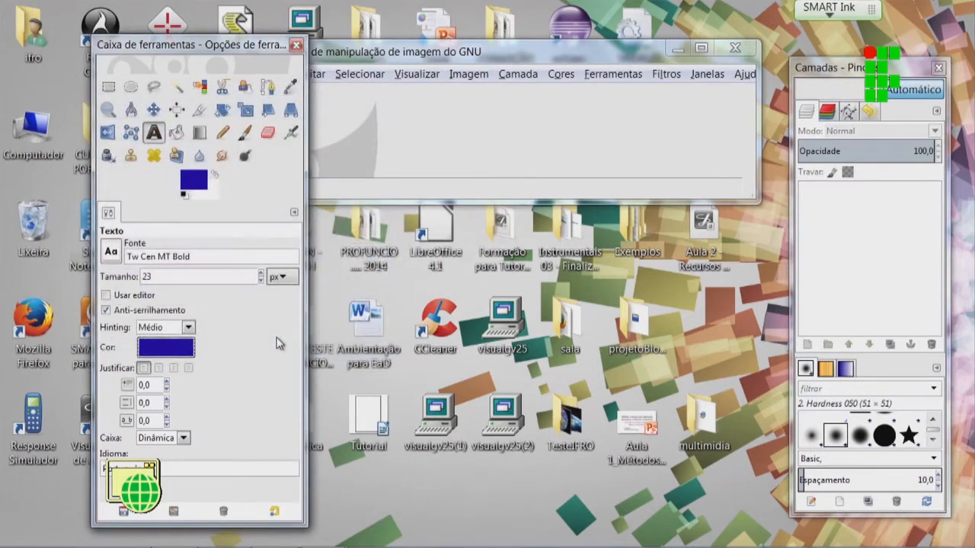
# Step: Arrange the toolbox and the empty image window side by side on the desktop and make the image window slightly taller
pyautogui.moveTo(244, 48); pyautogui.dragTo(209, 35)
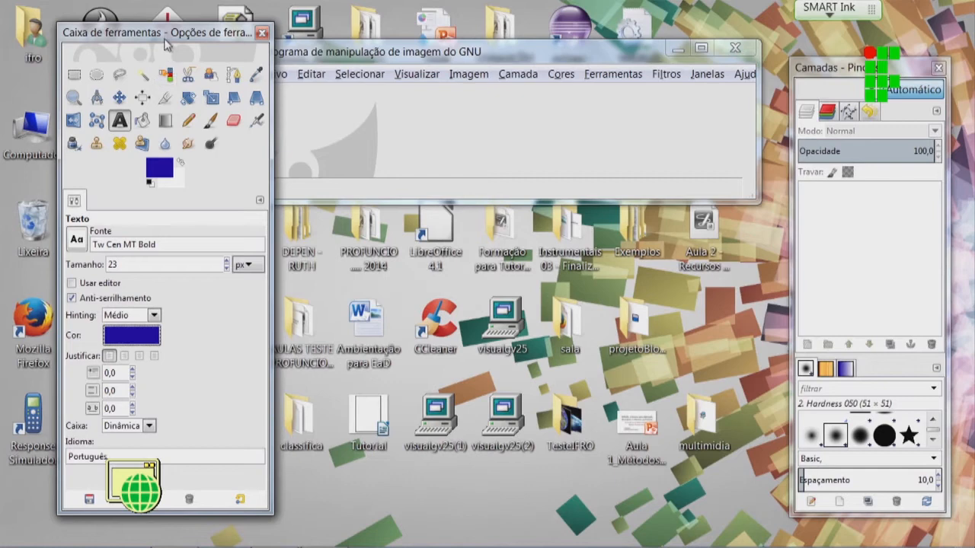
pyautogui.moveTo(162, 33); pyautogui.dragTo(134, 28)
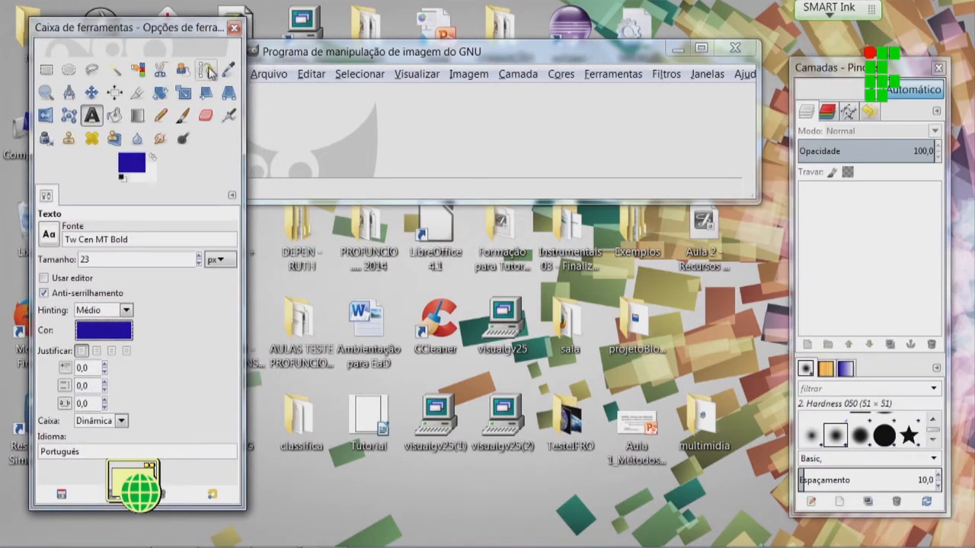
pyautogui.moveTo(171, 35); pyautogui.dragTo(191, 56)
pyautogui.moveTo(367, 61); pyautogui.dragTo(396, 66)
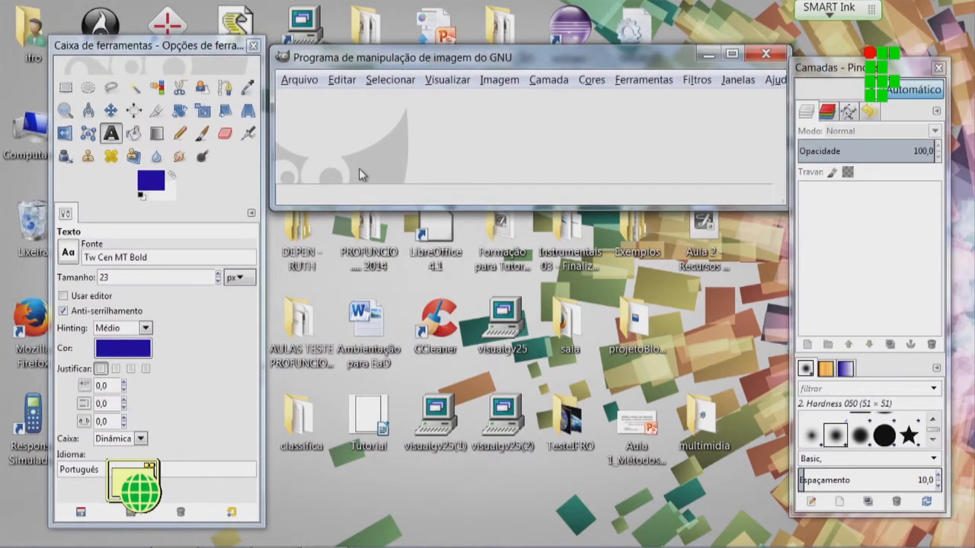
pyautogui.moveTo(460, 59); pyautogui.dragTo(454, 110)
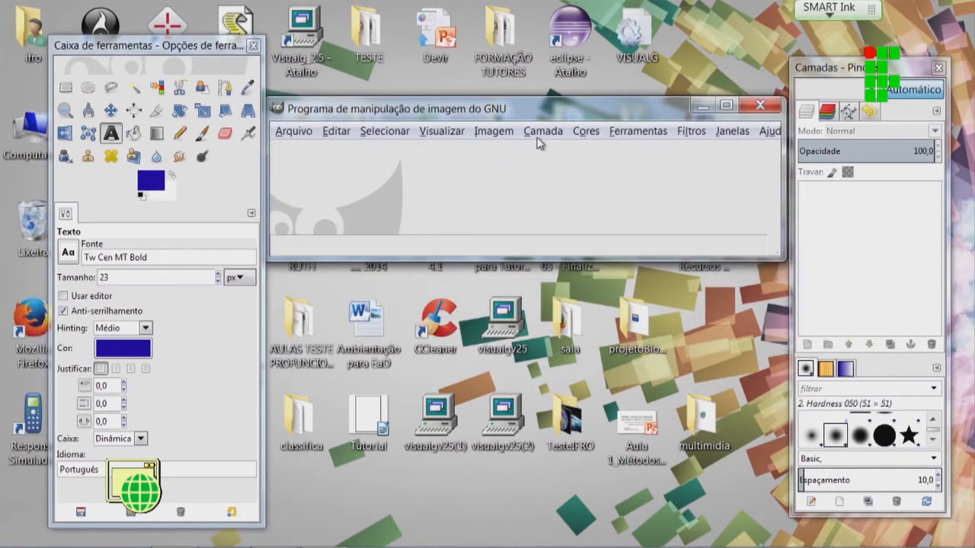
pyautogui.moveTo(606, 102)
pyautogui.mouseDown()
pyautogui.moveTo(529, 82)
pyautogui.moveTo(521, 91)
pyautogui.mouseUp()
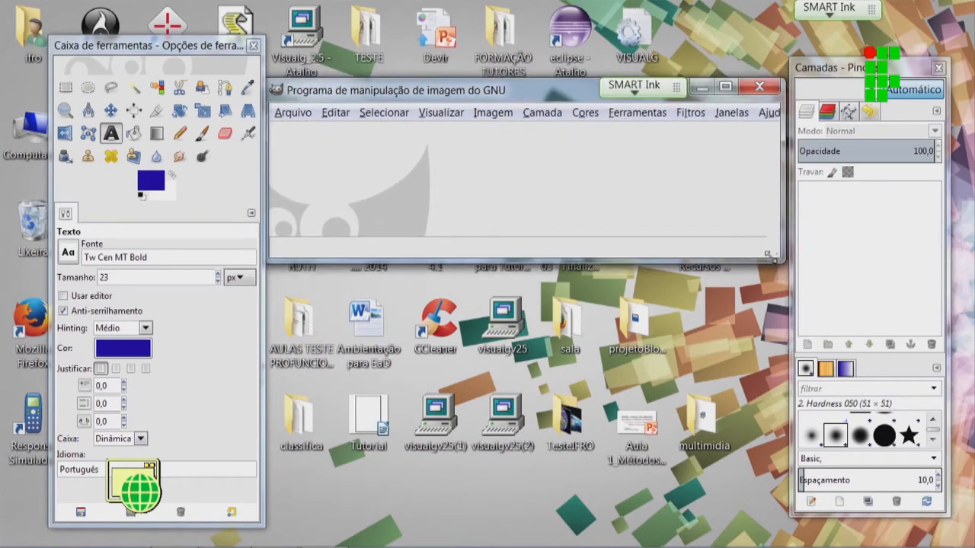
pyautogui.moveTo(778, 259); pyautogui.dragTo(772, 282)
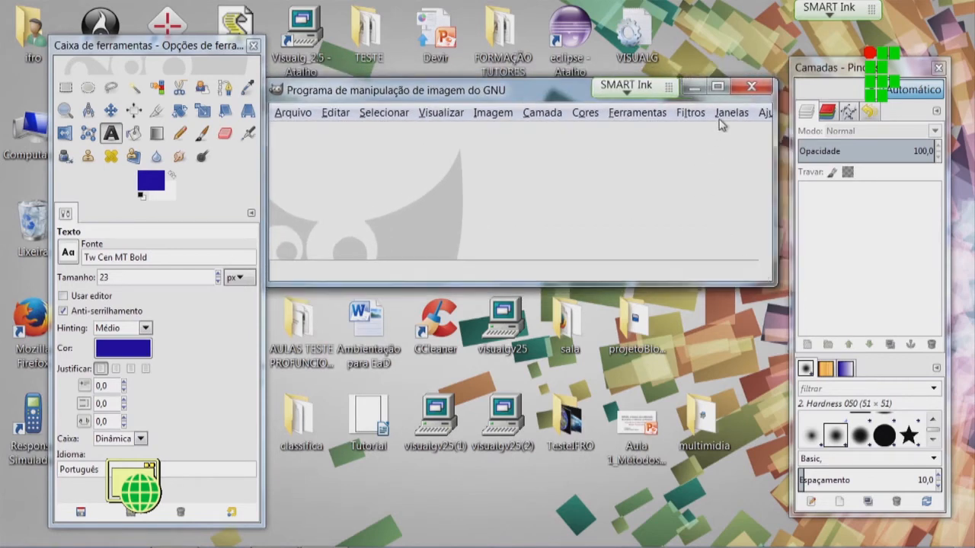
# Step: Narrow the toolbox window and move and widen the image window beside it so its whole menu bar fits
pyautogui.click(260, 61)
pyautogui.moveTo(260, 61); pyautogui.dragTo(192, 63)
pyautogui.moveTo(336, 90); pyautogui.dragTo(292, 91)
pyautogui.moveTo(731, 201); pyautogui.dragTo(765, 201)
# Step: Examine the file commands for creating, opening, saving and exporting images
pyautogui.click(259, 116)
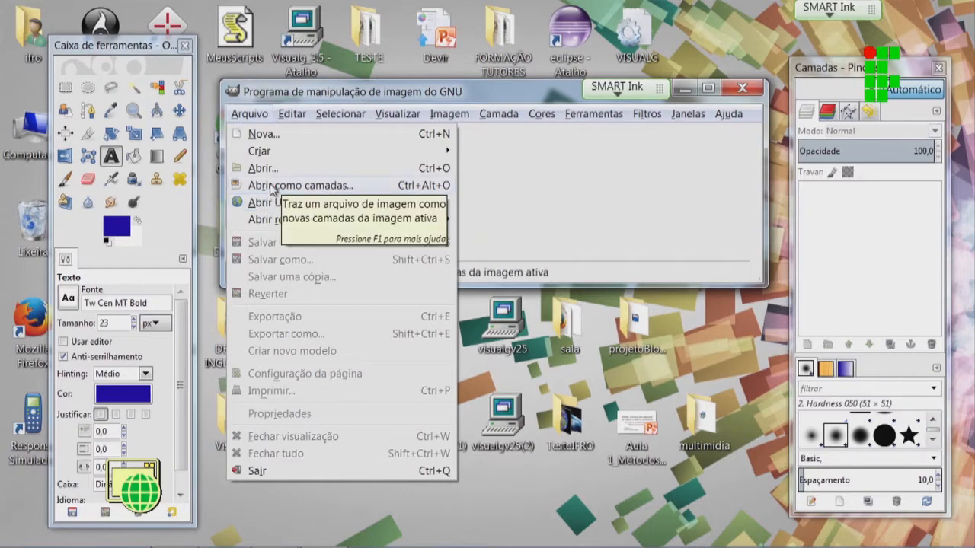
pyautogui.moveTo(274, 223)
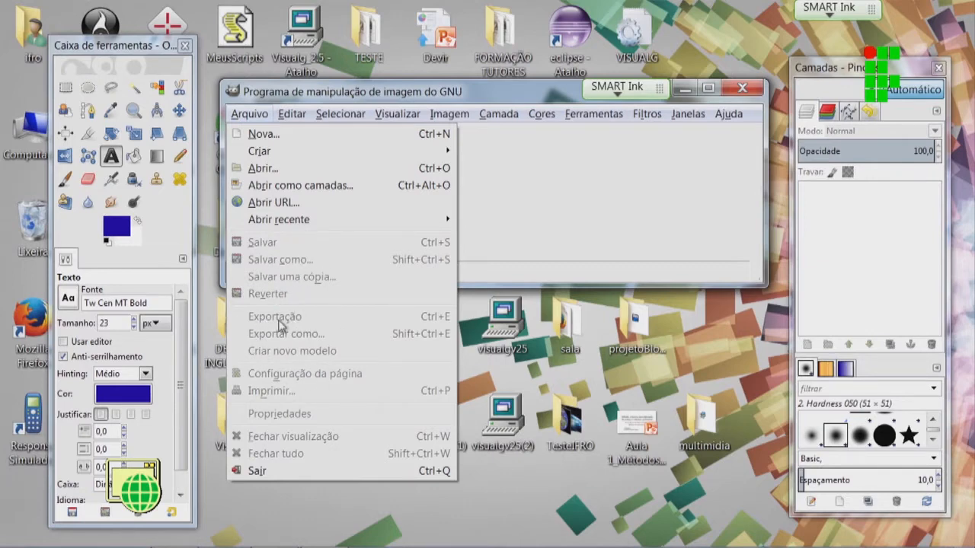
pyautogui.click(252, 114)
pyautogui.click(252, 114)
pyautogui.click(252, 115)
pyautogui.click(252, 115)
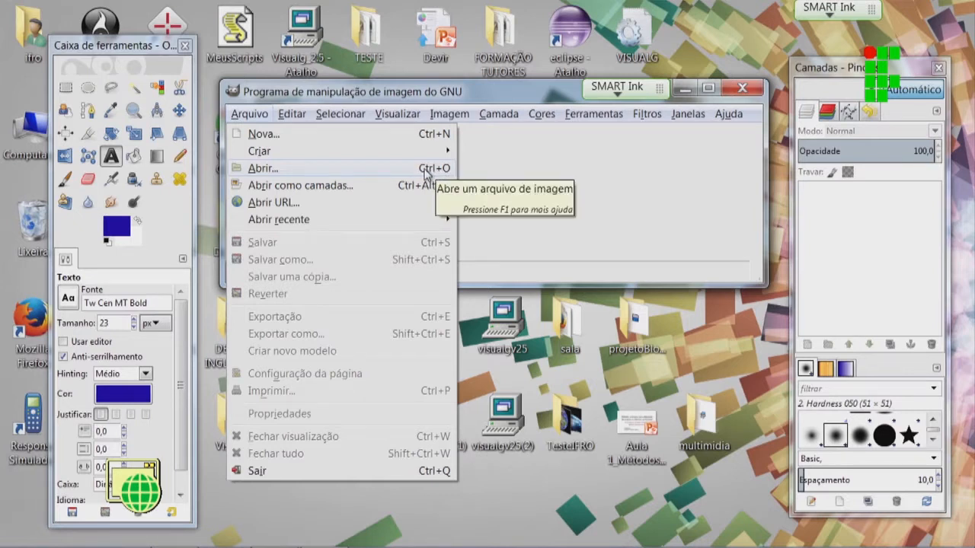
pyautogui.click(368, 166)
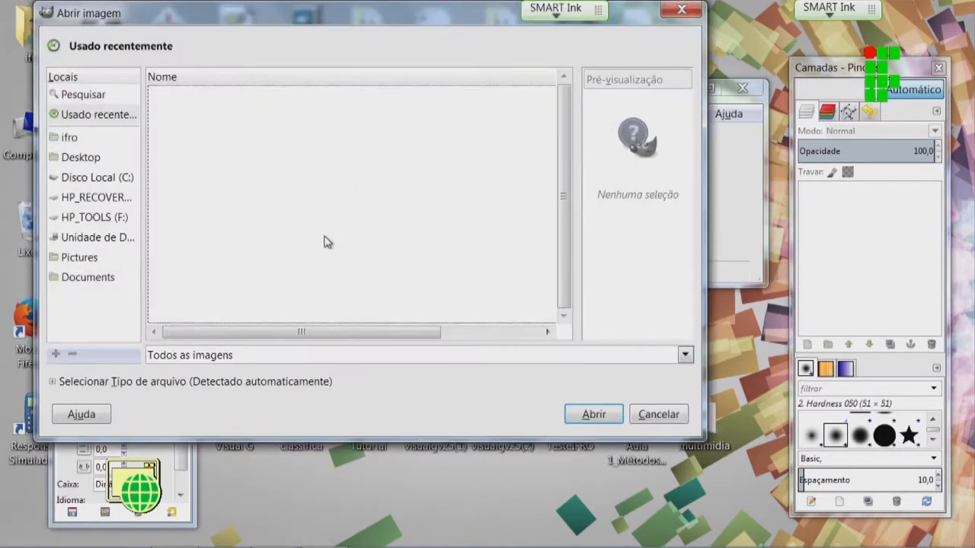
pyautogui.click(81, 157)
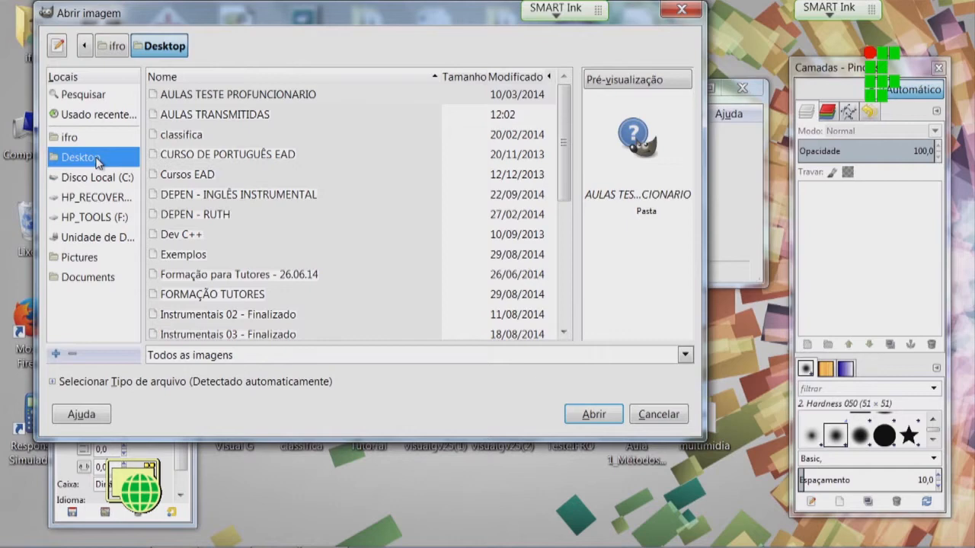
pyautogui.moveTo(556, 143); pyautogui.dragTo(555, 265)
pyautogui.scroll(1, 556, 268)
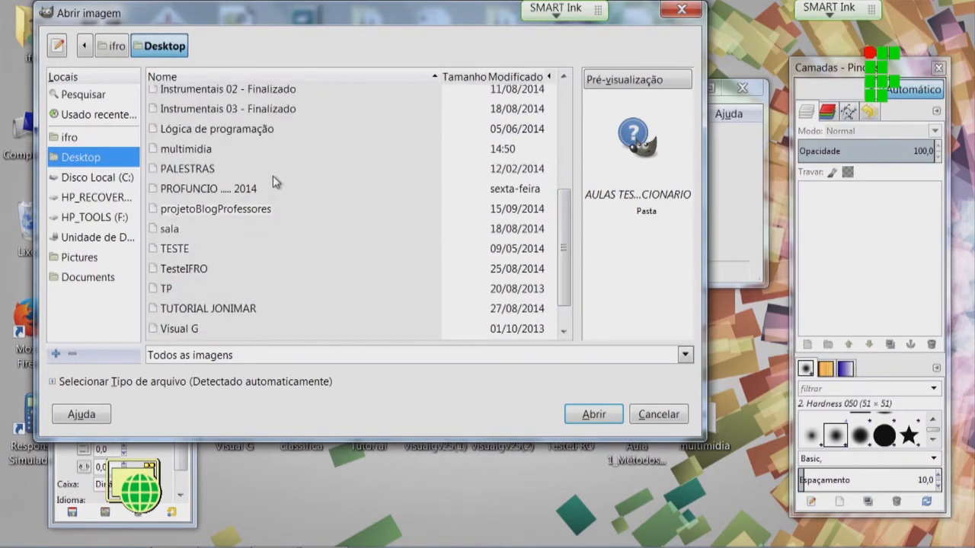
pyautogui.doubleClick(213, 155)
pyautogui.doubleClick(183, 94)
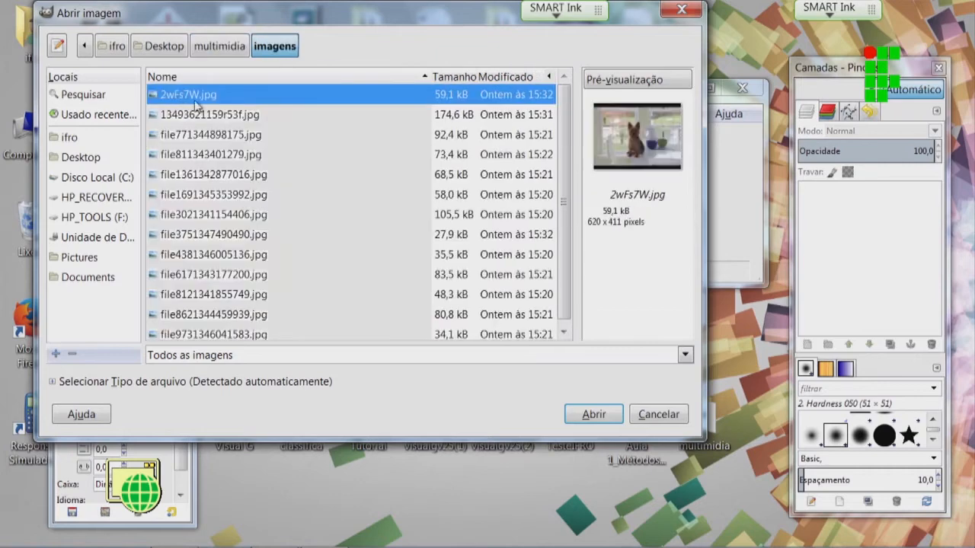
pyautogui.doubleClick(236, 115)
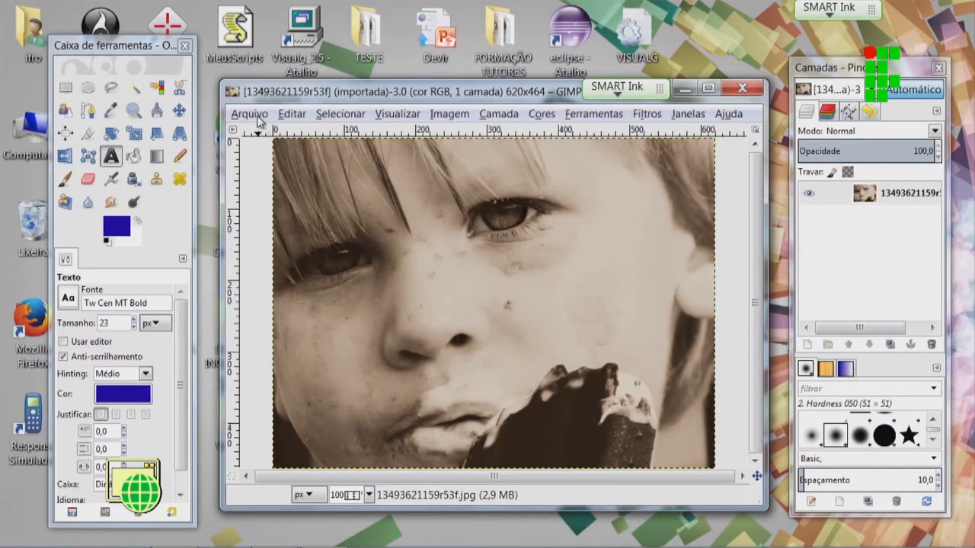
# Step: Examine the file-saving commands and the Salvar imagem dialog with its file type filter, leaving without saving
pyautogui.click(258, 118)
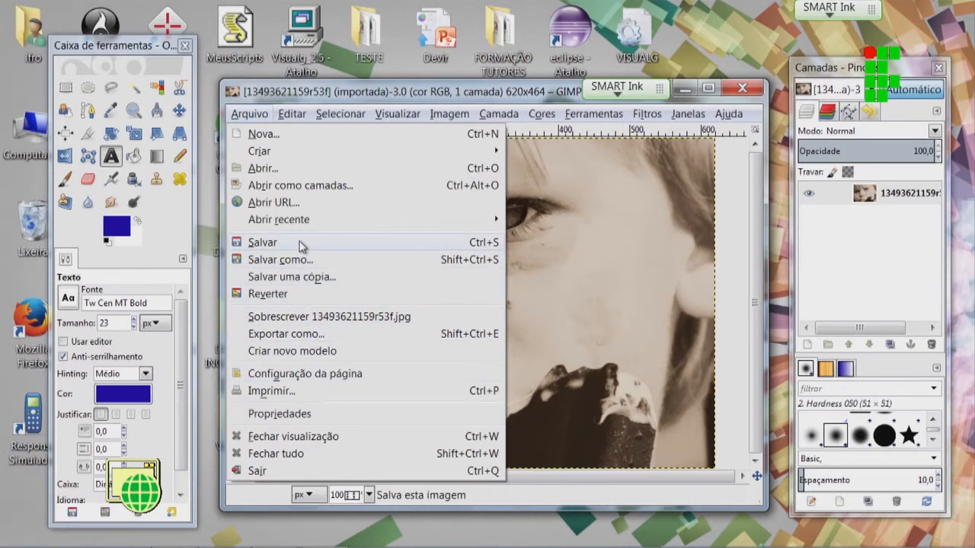
pyautogui.click(402, 90)
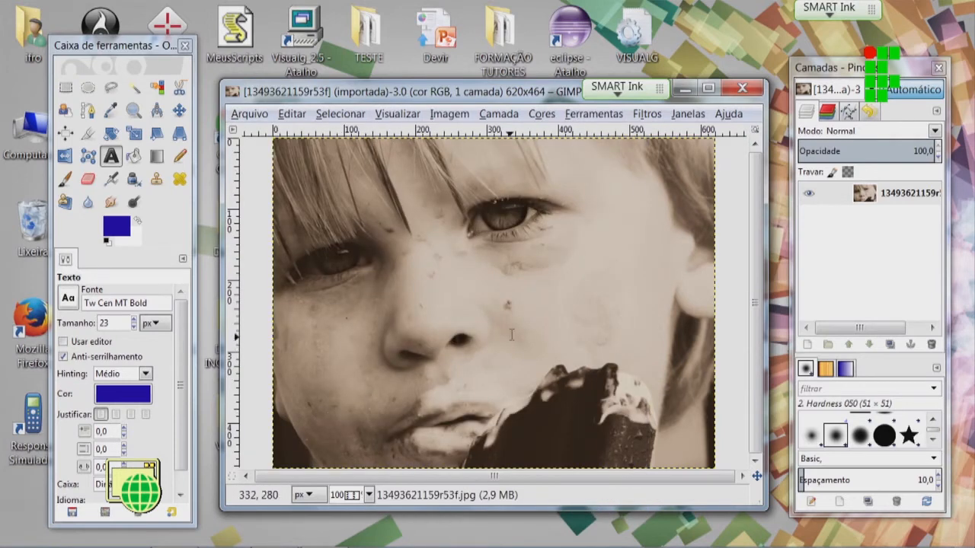
pyautogui.click(256, 115)
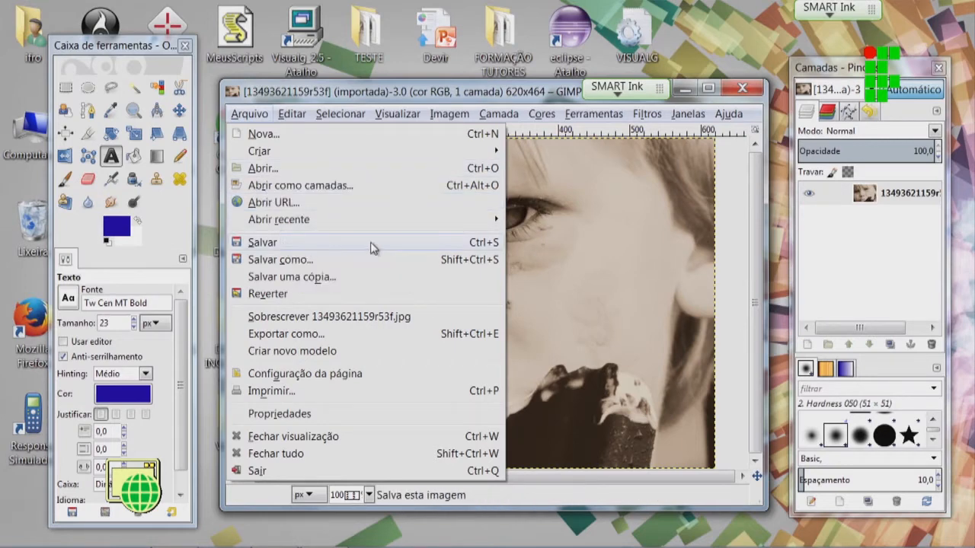
pyautogui.click(289, 260)
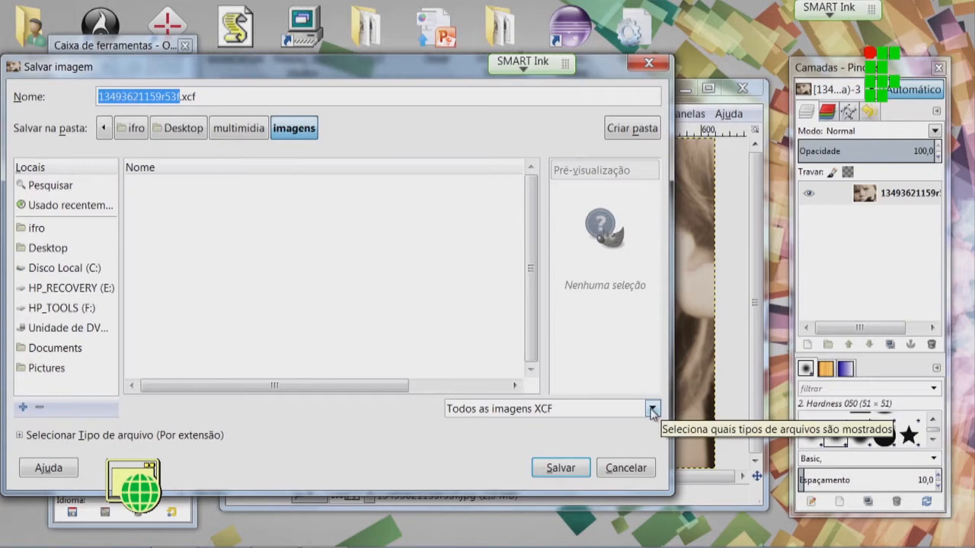
pyautogui.click(652, 411)
pyautogui.click(652, 411)
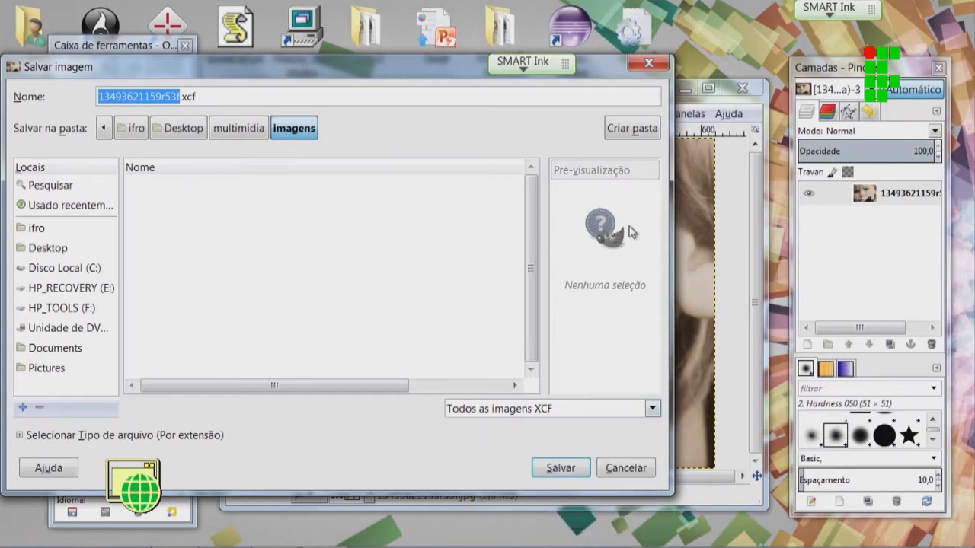
pyautogui.click(649, 64)
# Step: View the Exportar imagem dialog without exporting, and close the open image
pyautogui.click(252, 113)
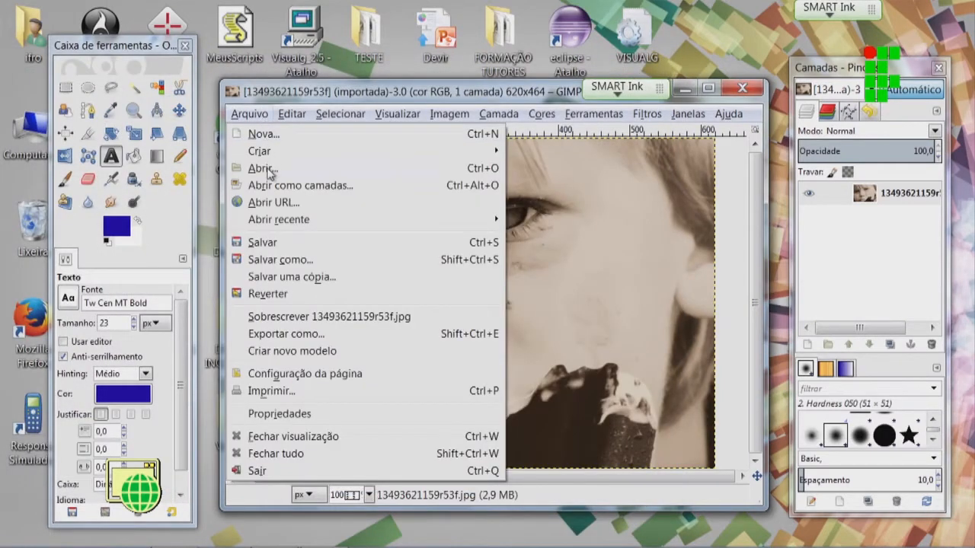
pyautogui.click(314, 335)
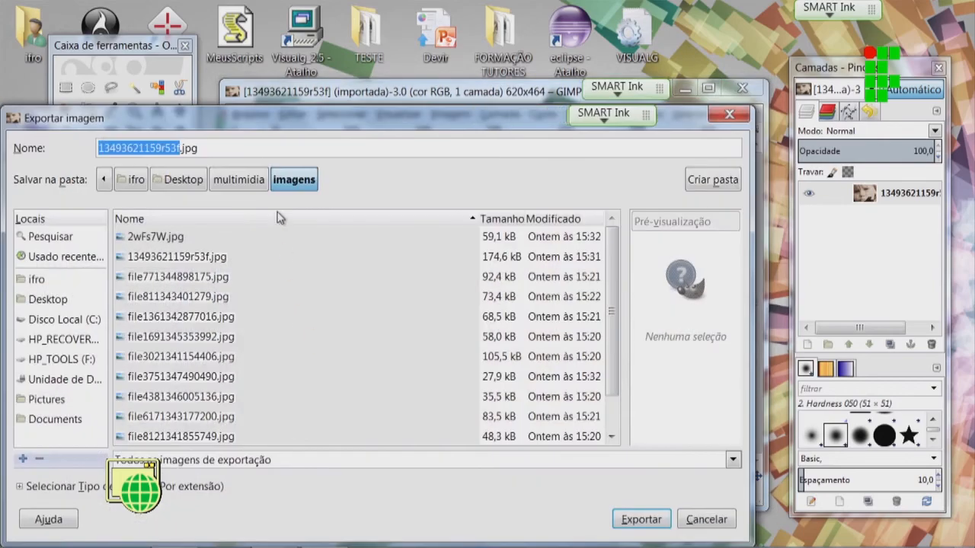
pyautogui.moveTo(268, 84); pyautogui.dragTo(333, 76)
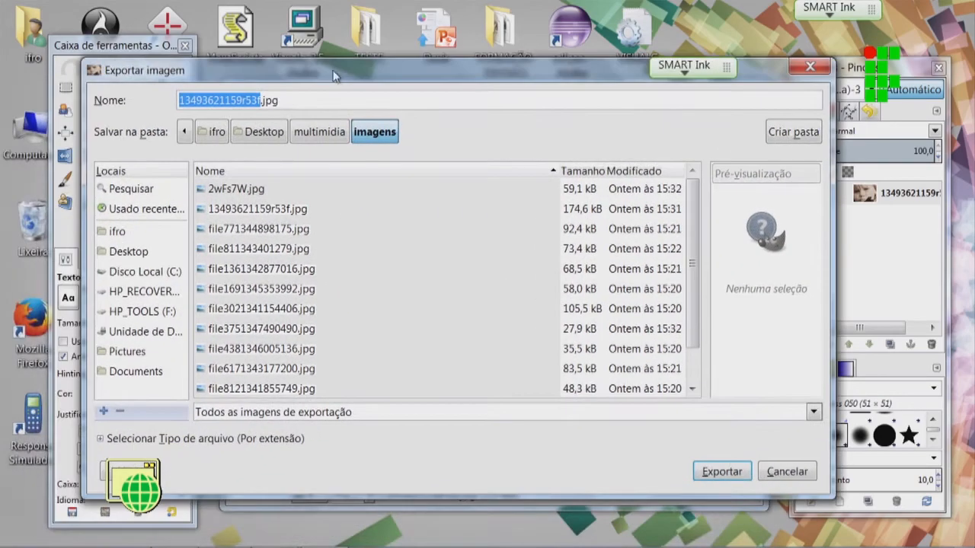
pyautogui.click(810, 67)
pyautogui.click(251, 115)
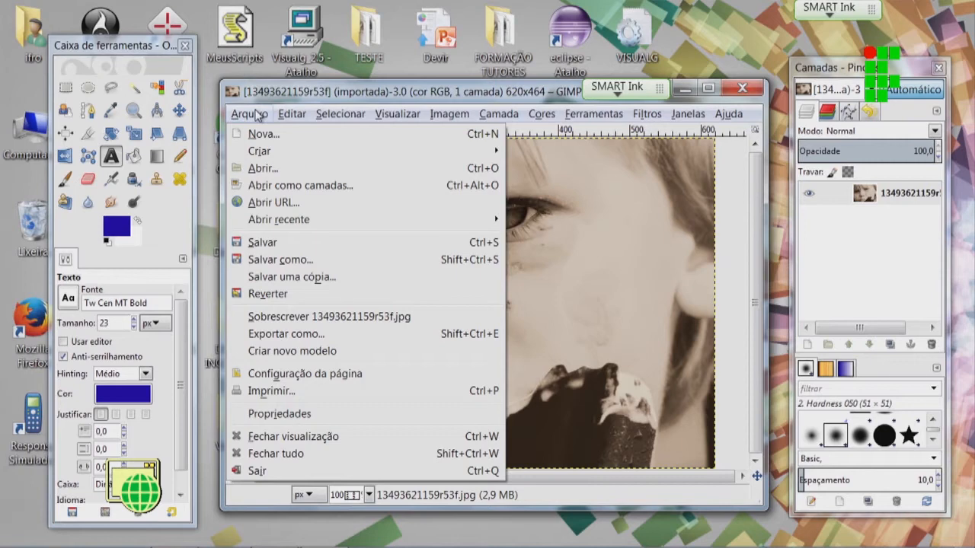
pyautogui.click(326, 437)
# Step: Open the preferences and review the Ambiente, Interface, Tema and Caixa de ferramentas pages
pyautogui.click(292, 114)
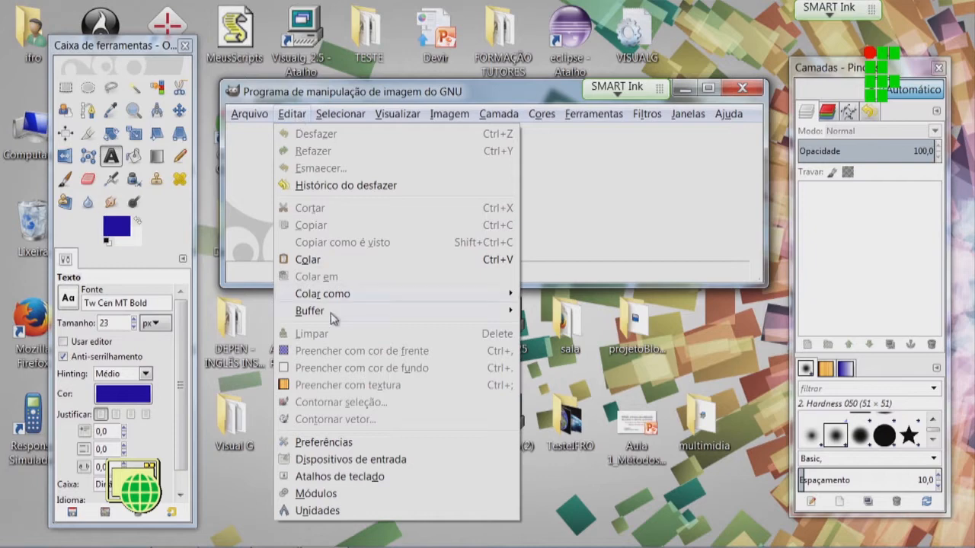
pyautogui.click(333, 443)
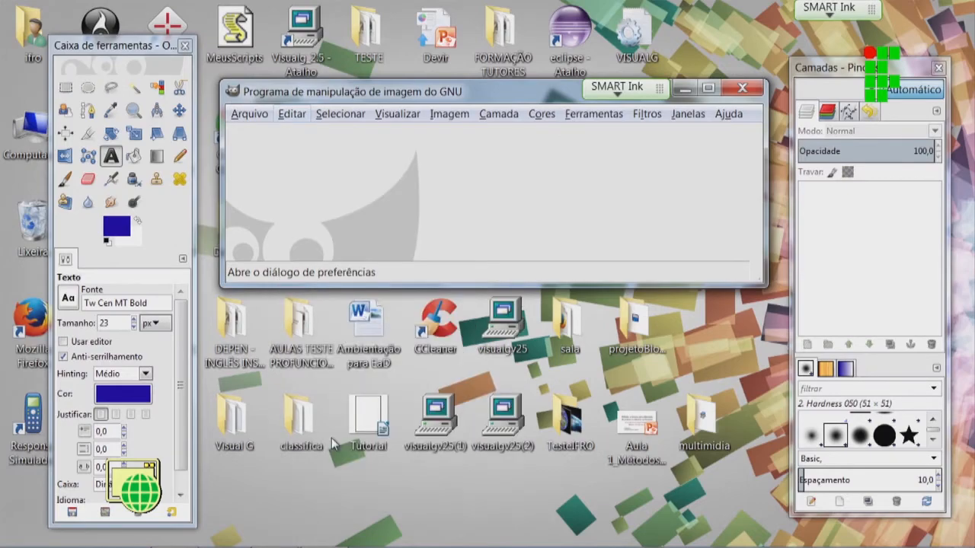
pyautogui.moveTo(281, 73); pyautogui.dragTo(422, 34)
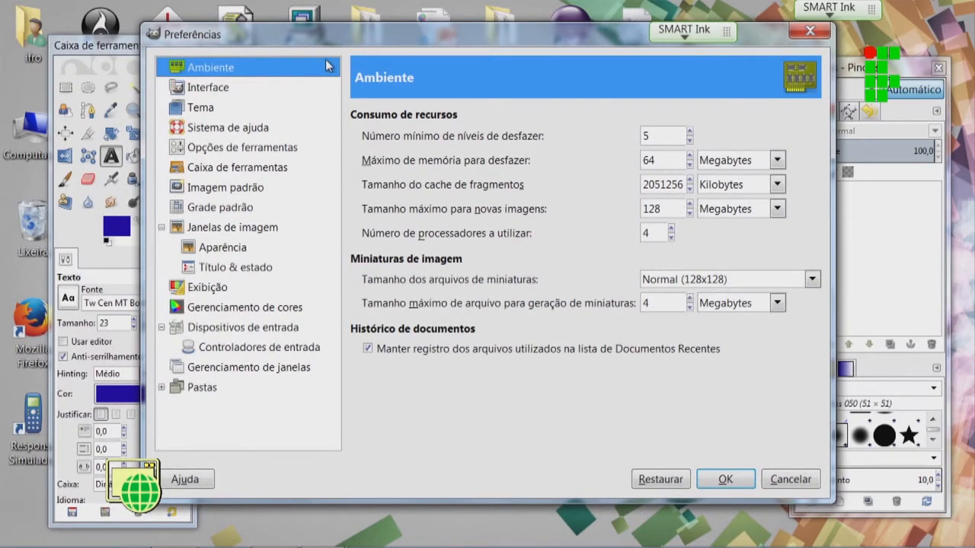
pyautogui.click(220, 92)
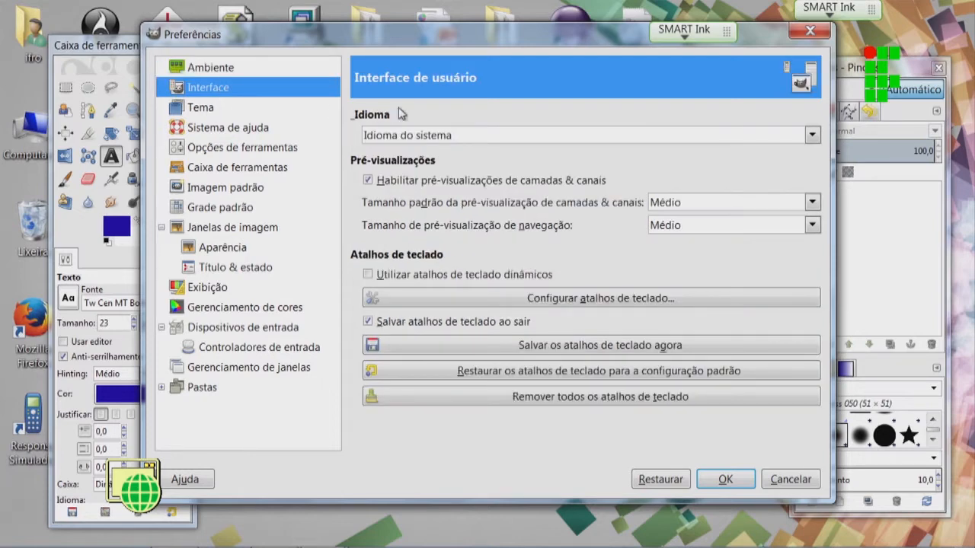
pyautogui.click(210, 108)
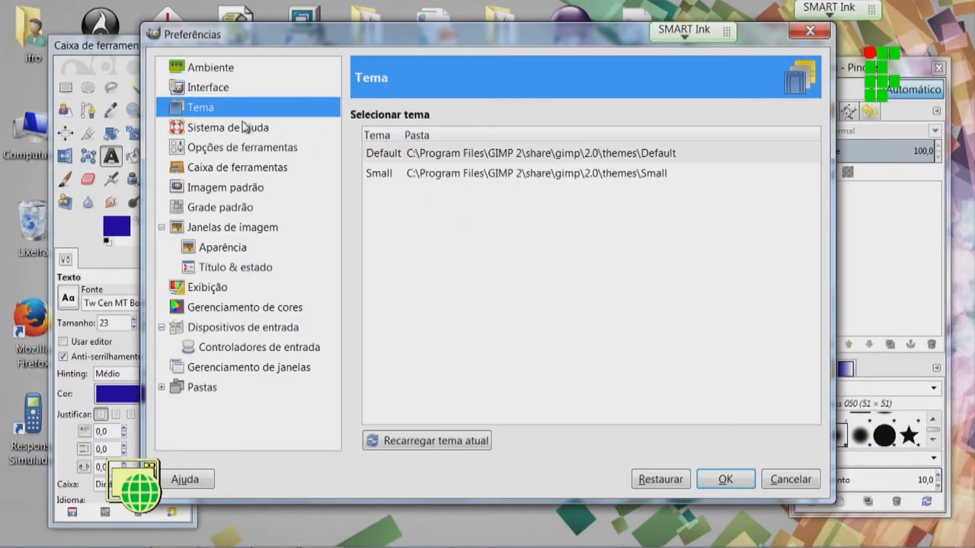
pyautogui.click(268, 171)
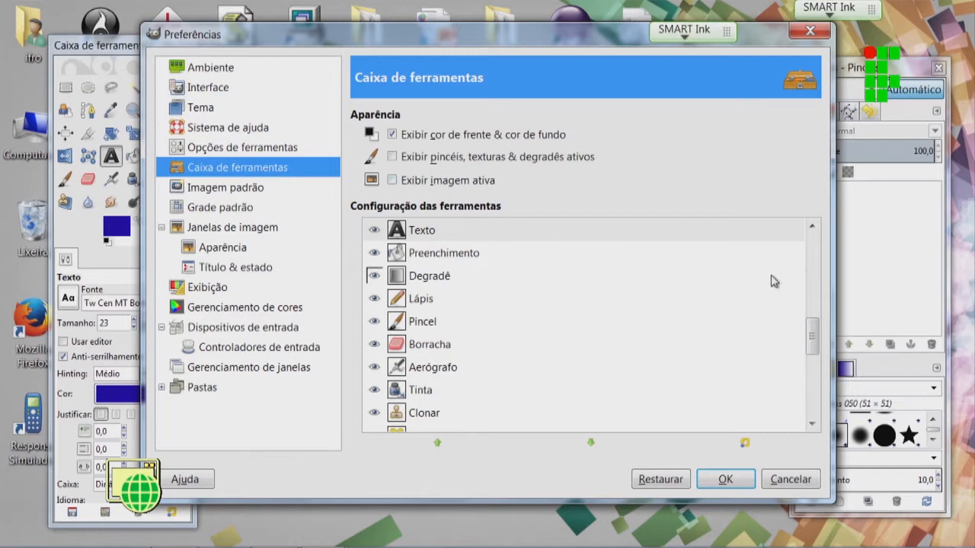
pyautogui.moveTo(812, 326); pyautogui.dragTo(830, 228)
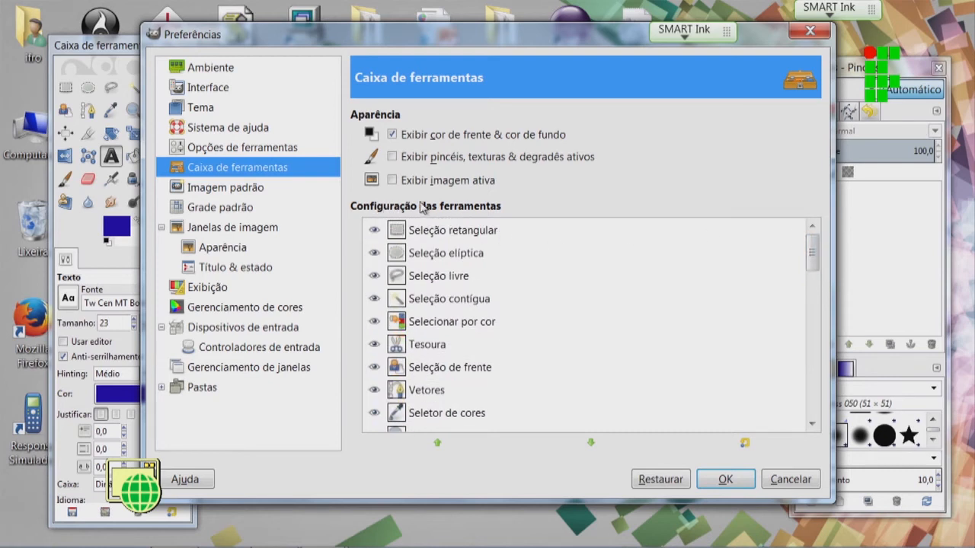
# Step: Try switching the visibility of the Seleção retangular tool off and back on in the toolbox settings
pyautogui.click(374, 230)
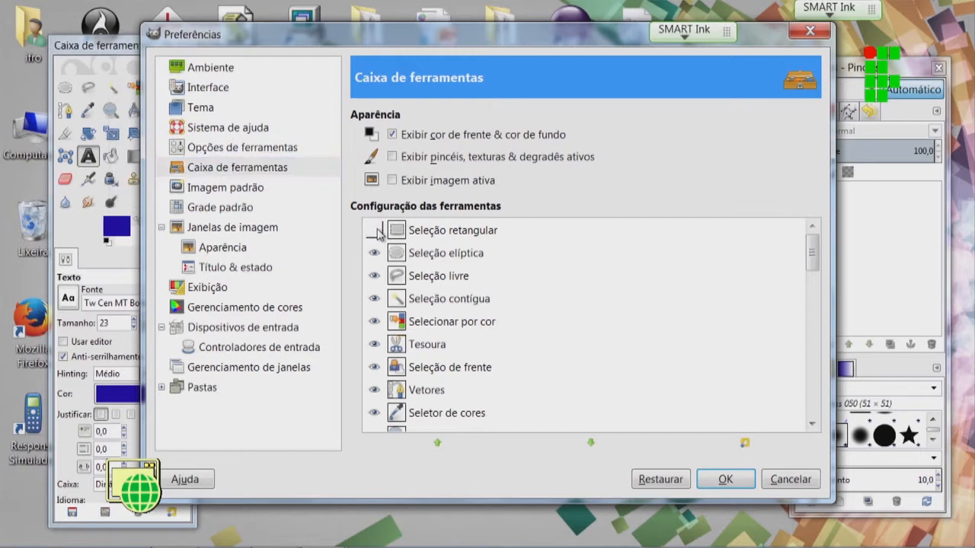
pyautogui.click(374, 230)
pyautogui.click(374, 230)
pyautogui.click(373, 230)
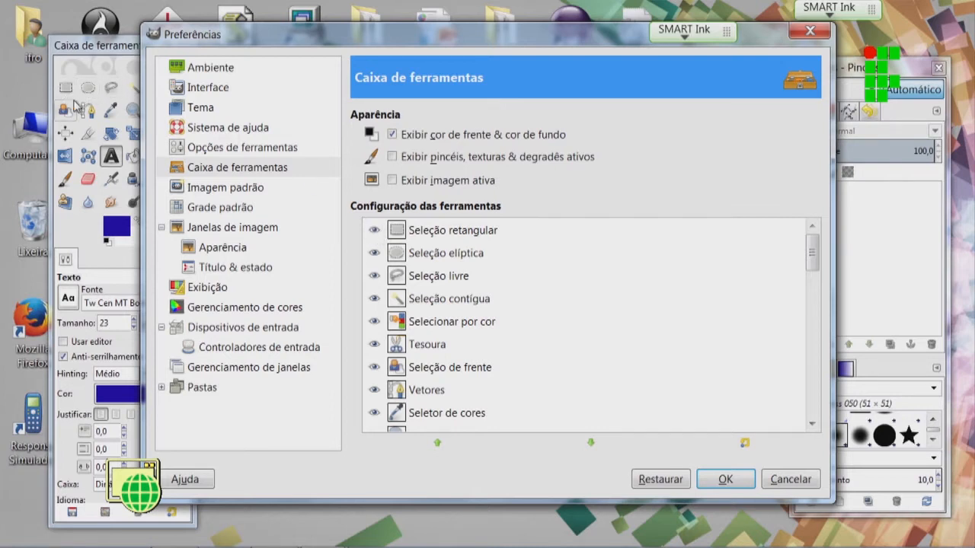
# Step: Move the Preferências dialog clear of the toolbox and hide the Seleção retangular tool from the toolbox
pyautogui.moveTo(214, 46); pyautogui.dragTo(302, 41)
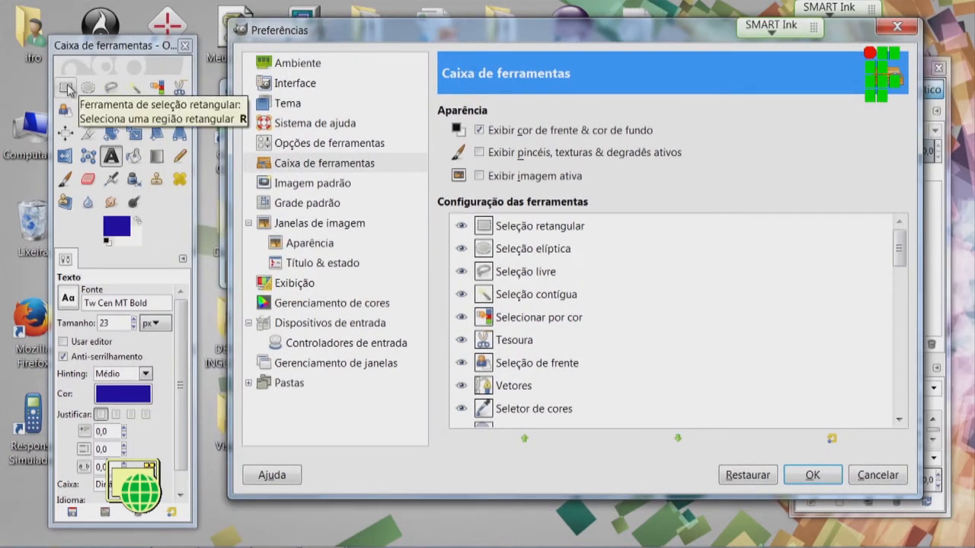
pyautogui.click(460, 227)
pyautogui.click(461, 227)
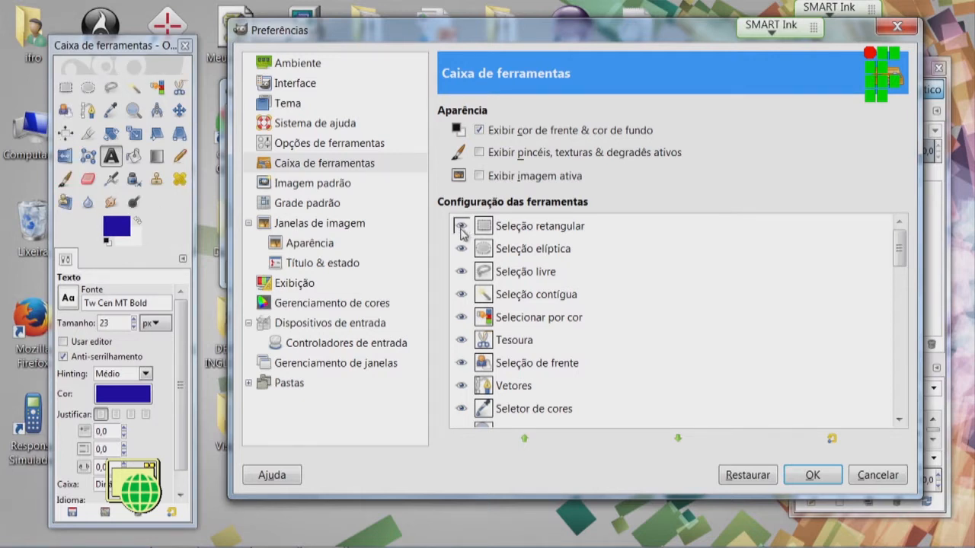
pyautogui.click(463, 227)
pyautogui.click(463, 227)
pyautogui.click(461, 226)
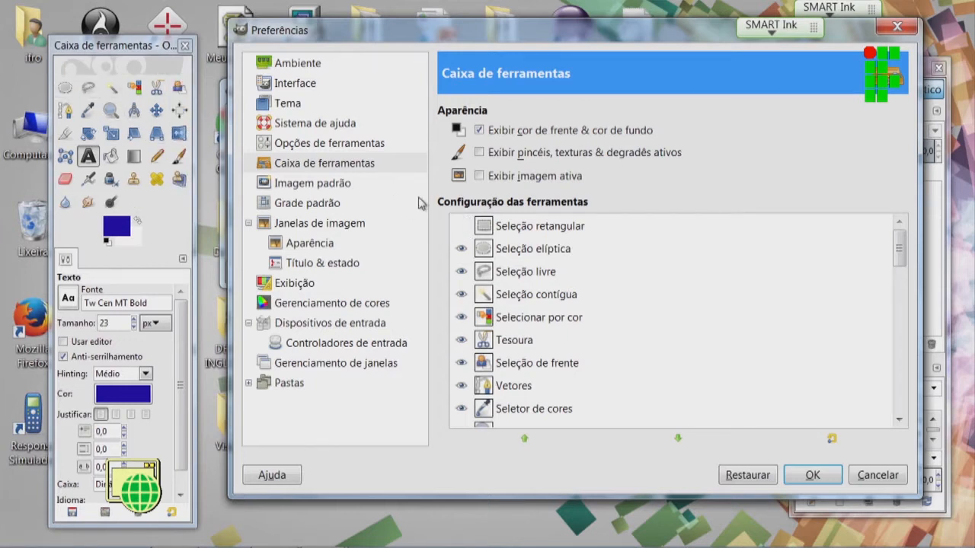
# Step: Show the Seleção retangular tool in the toolbox again and look through the rest of the tool visibility list
pyautogui.click(461, 227)
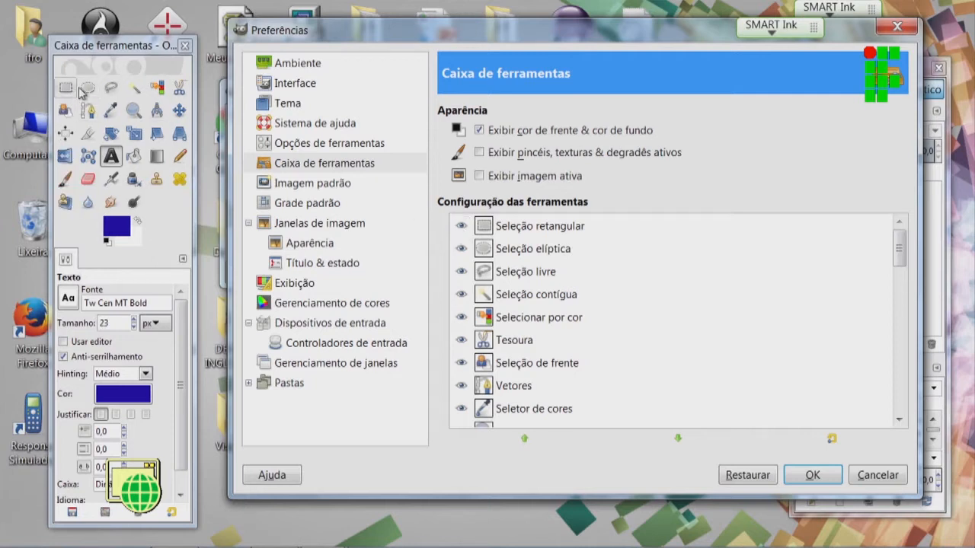
pyautogui.moveTo(901, 249); pyautogui.dragTo(788, 278)
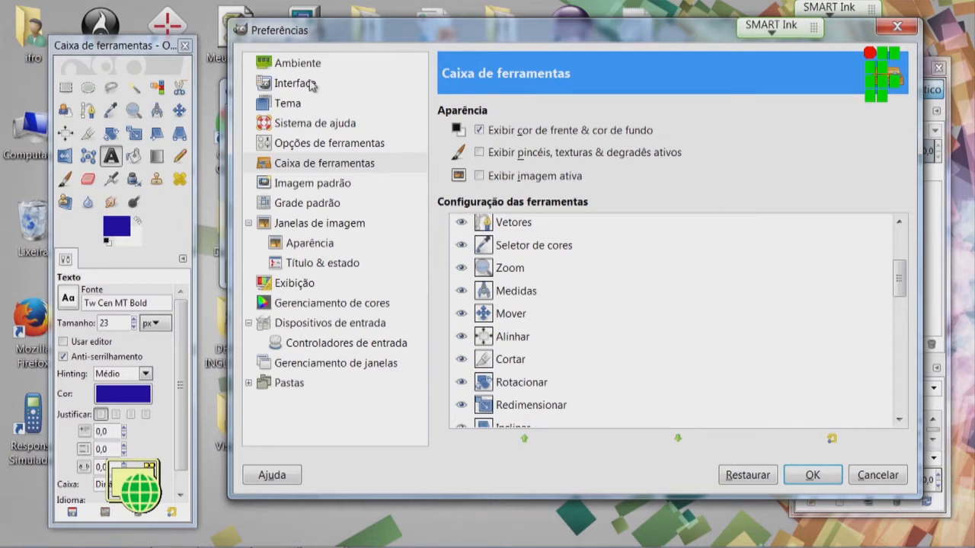
# Step: Review the default image size, resolution and comment settings on Imagem padrão and the grid settings on Grade padrão
pyautogui.click(311, 186)
pyautogui.click(323, 204)
pyautogui.click(326, 190)
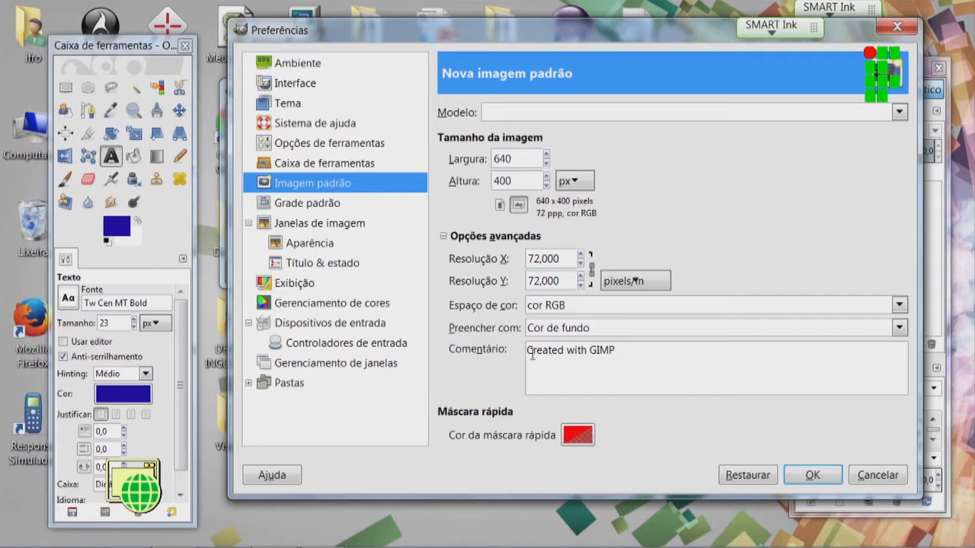
pyautogui.moveTo(531, 355); pyautogui.dragTo(620, 366)
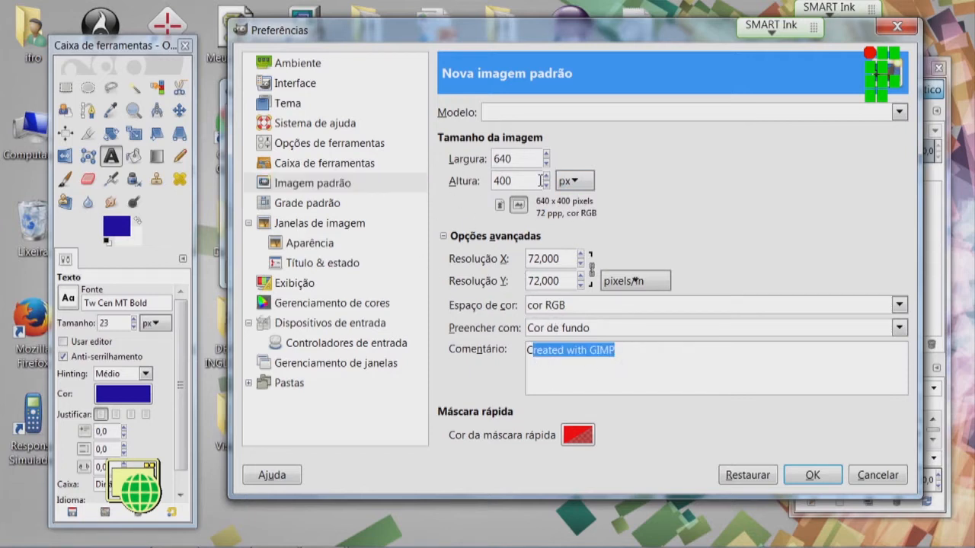
pyautogui.click(331, 207)
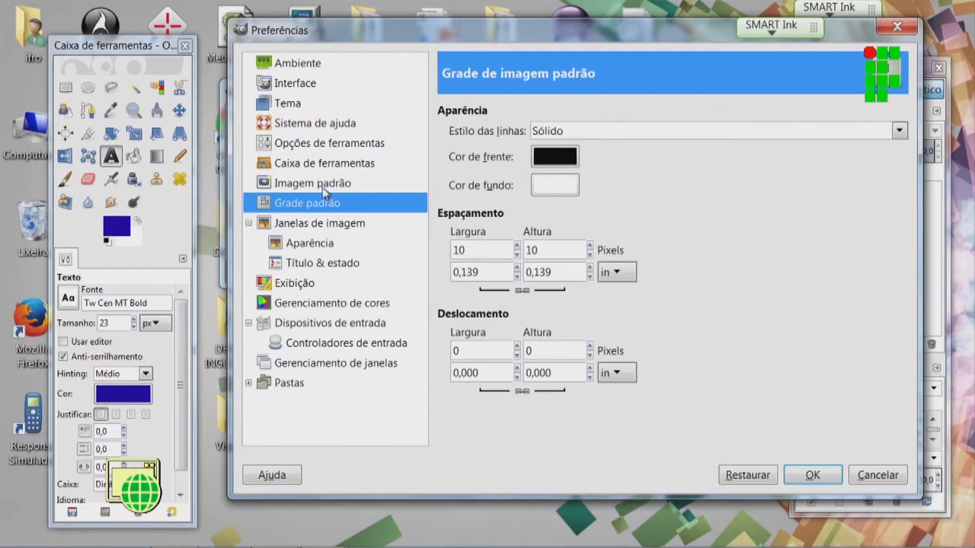
pyautogui.click(325, 190)
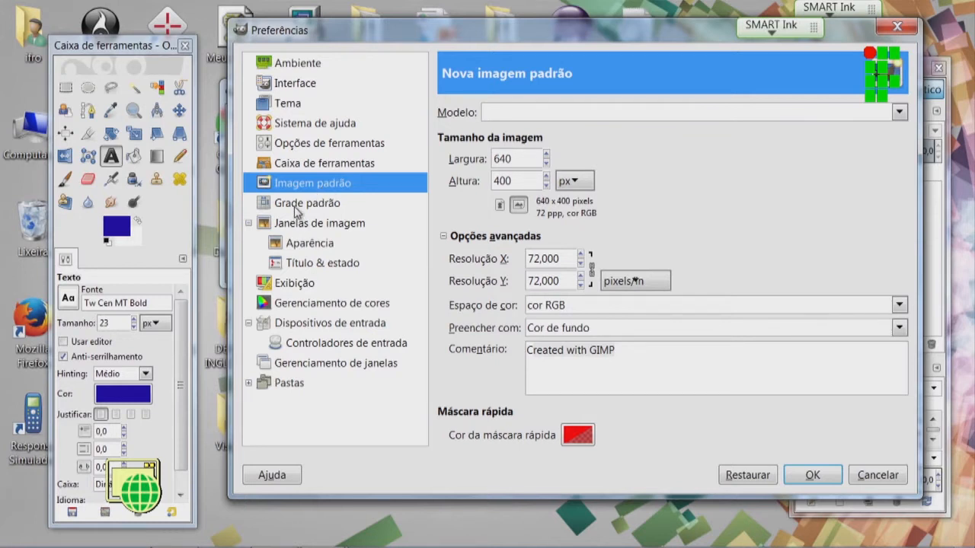
pyautogui.click(310, 204)
pyautogui.click(314, 187)
pyautogui.click(313, 204)
# Step: Review the preference pages from Janelas de imagem through Exibição and Gerenciamento de cores to Dispositivos de entrada
pyautogui.click(320, 224)
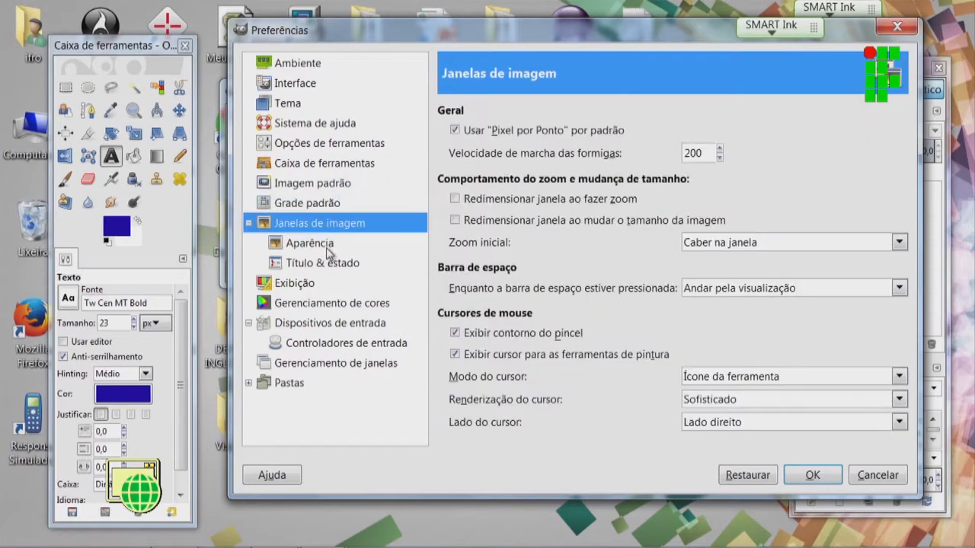
pyautogui.click(332, 249)
pyautogui.click(333, 267)
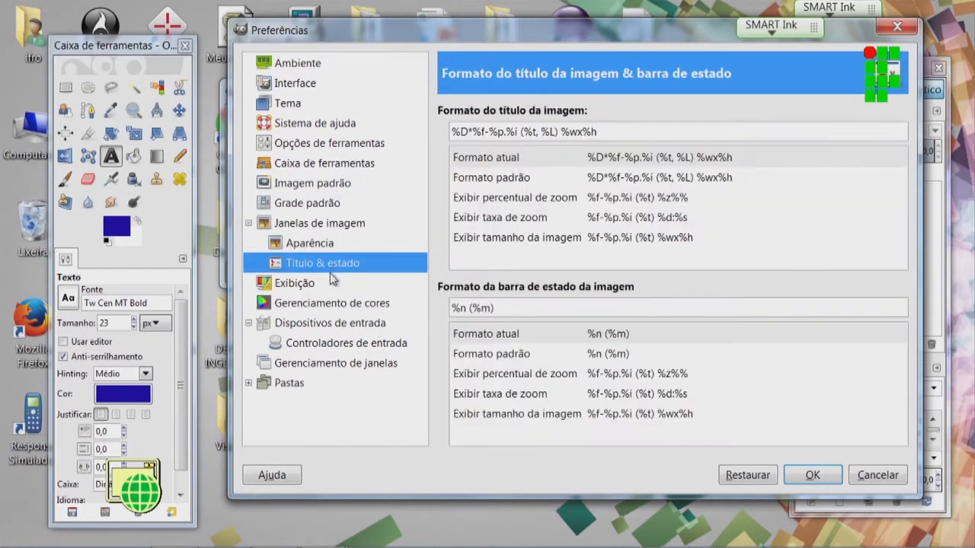
pyautogui.click(294, 288)
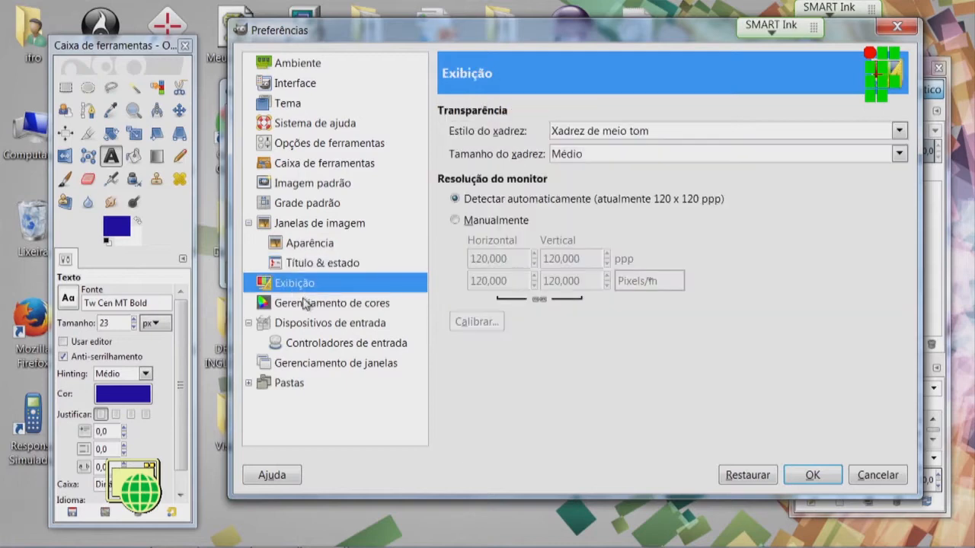
pyautogui.click(308, 303)
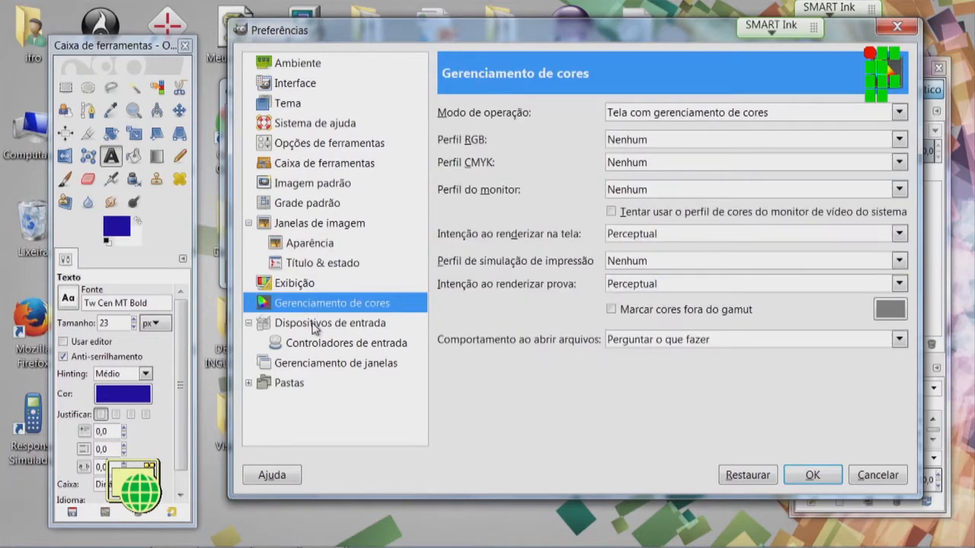
pyautogui.click(314, 326)
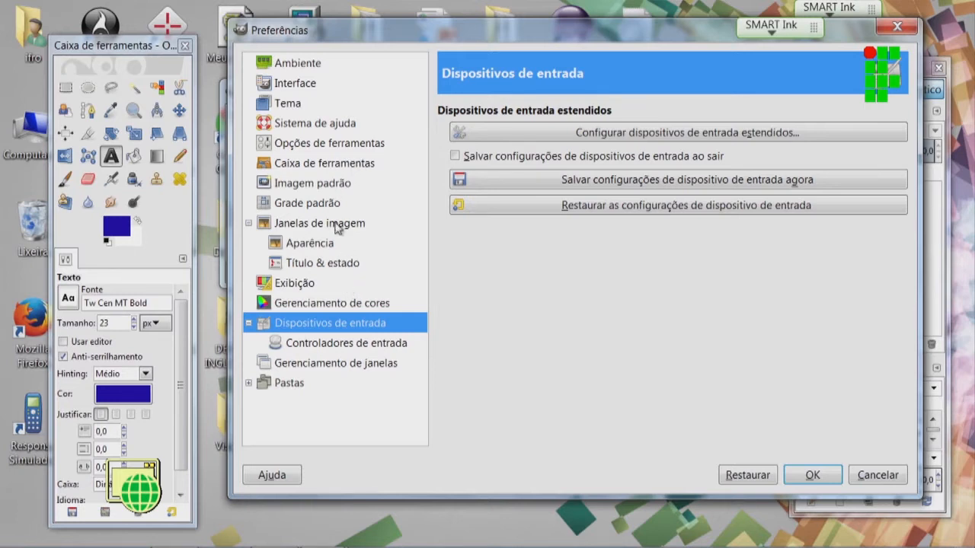
# Step: Revisit the Interface and Ambiente preference pages and close the Preferências dialog
pyautogui.click(303, 66)
pyautogui.click(308, 84)
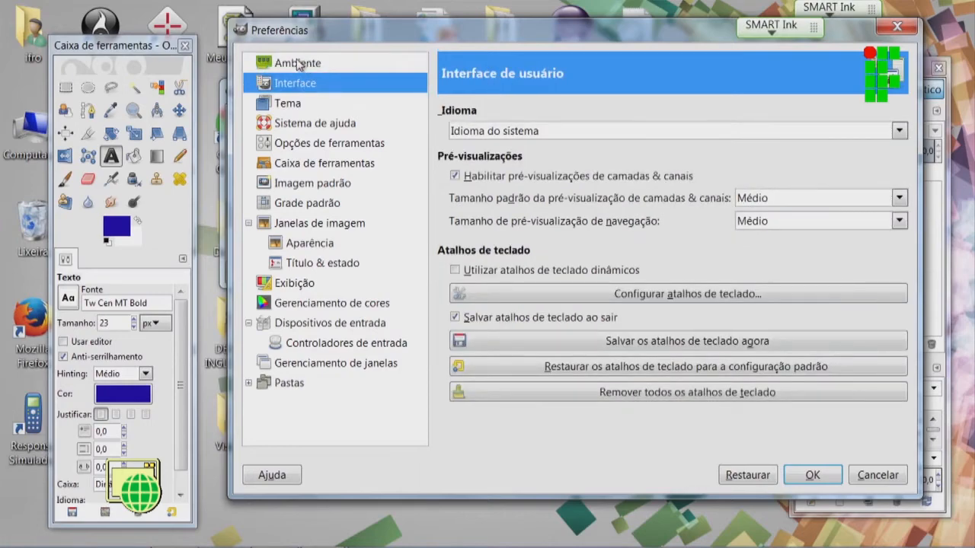
pyautogui.click(297, 64)
pyautogui.moveTo(317, 32); pyautogui.dragTo(335, 100)
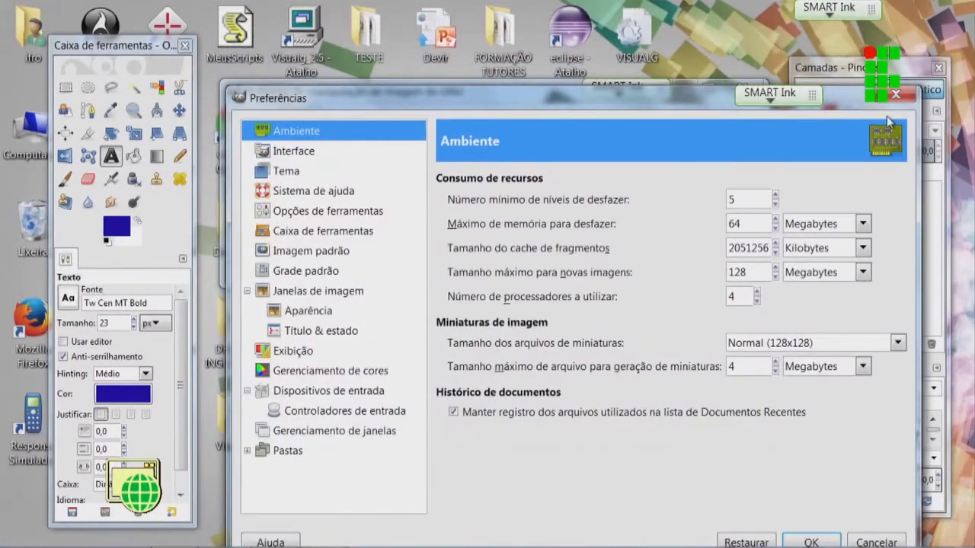
pyautogui.click(895, 93)
# Step: Open file771344898175.jpg from the imagens folder and convert it to the sRGB working space
pyautogui.click(292, 115)
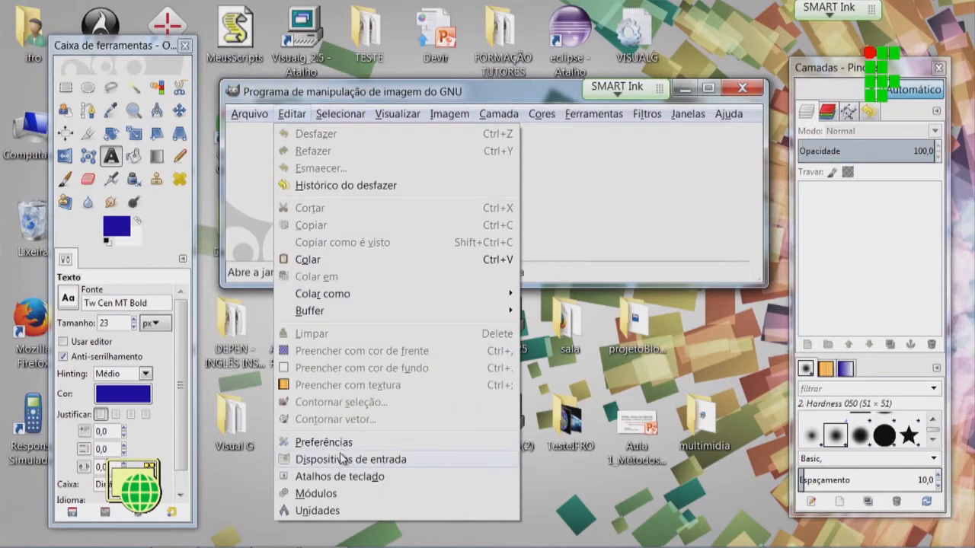
pyautogui.moveTo(342, 114)
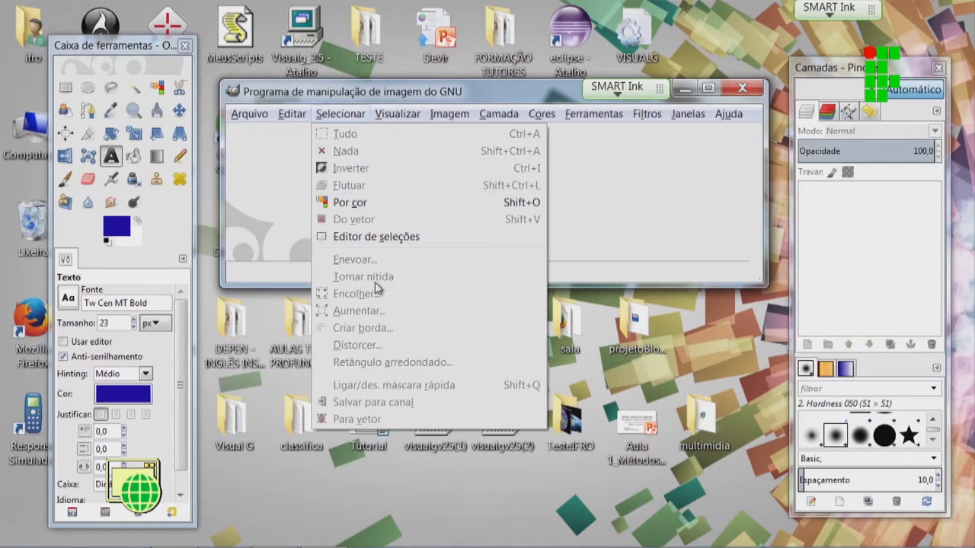
pyautogui.moveTo(255, 118)
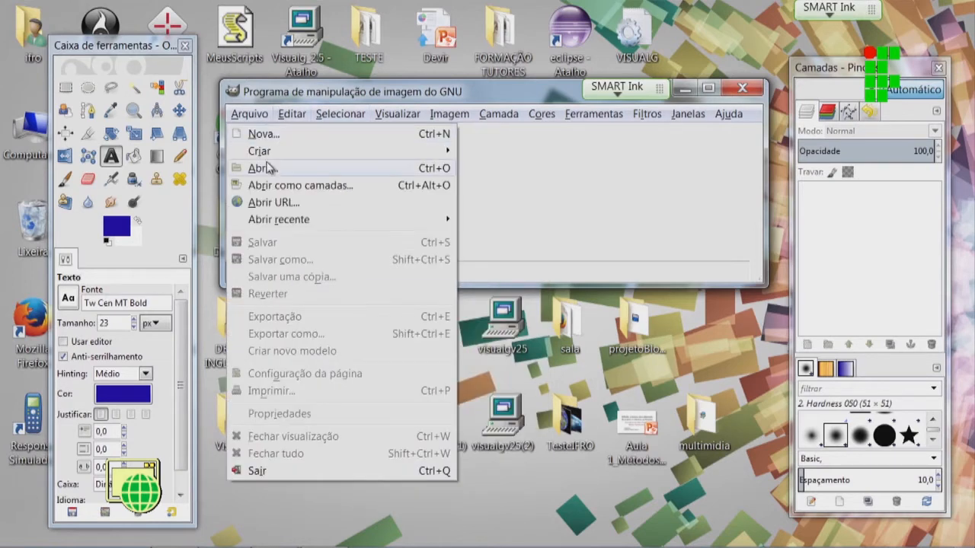
pyautogui.click(268, 169)
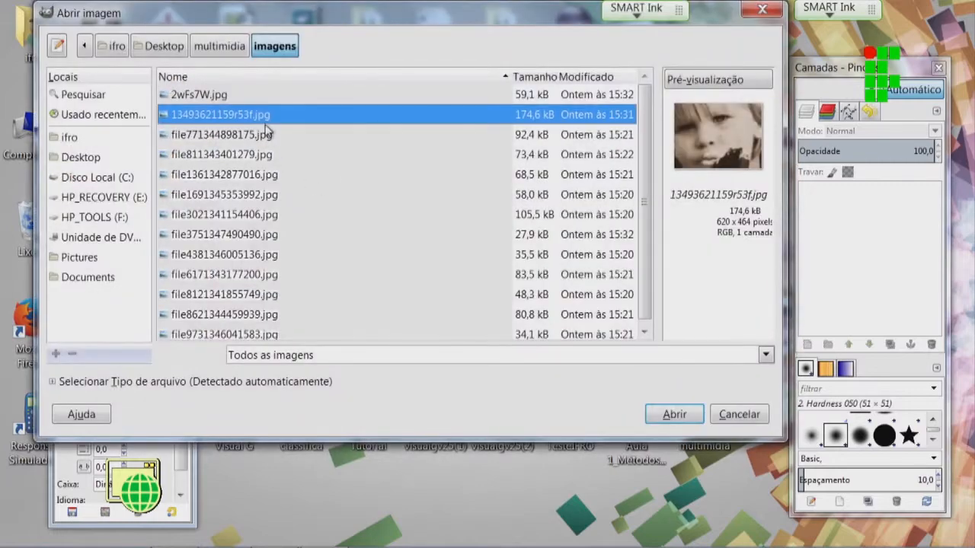
pyautogui.doubleClick(268, 135)
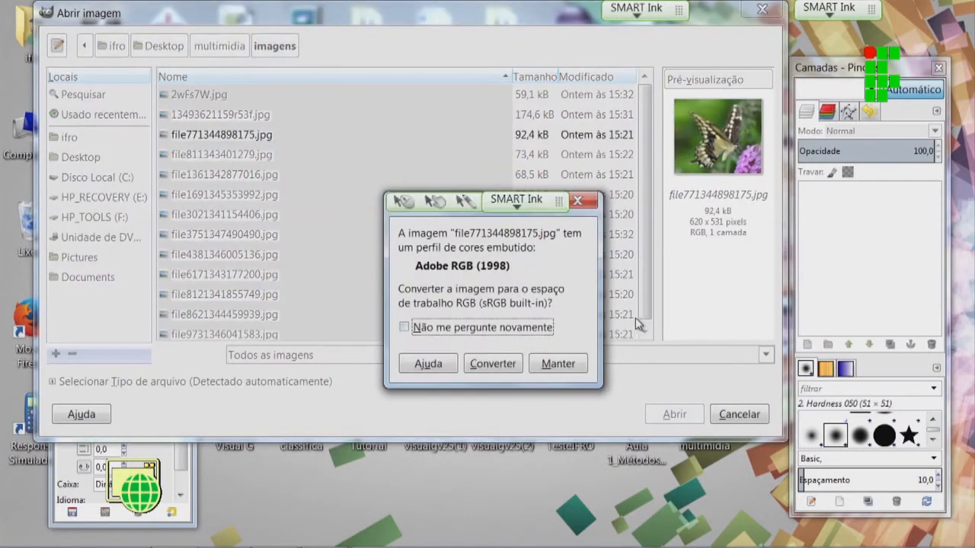
pyautogui.click(518, 363)
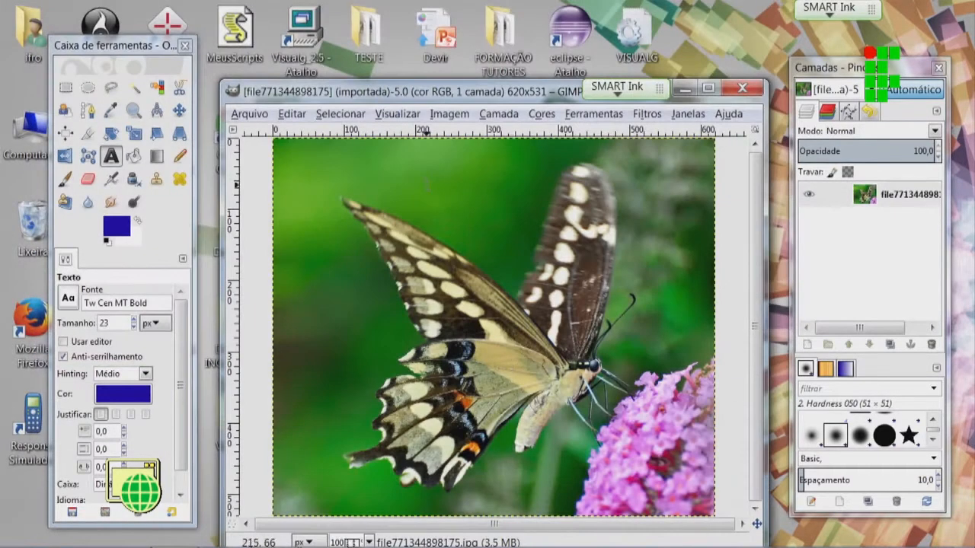
# Step: Select the entire butterfly image and review the selection commands available for it
pyautogui.click(361, 116)
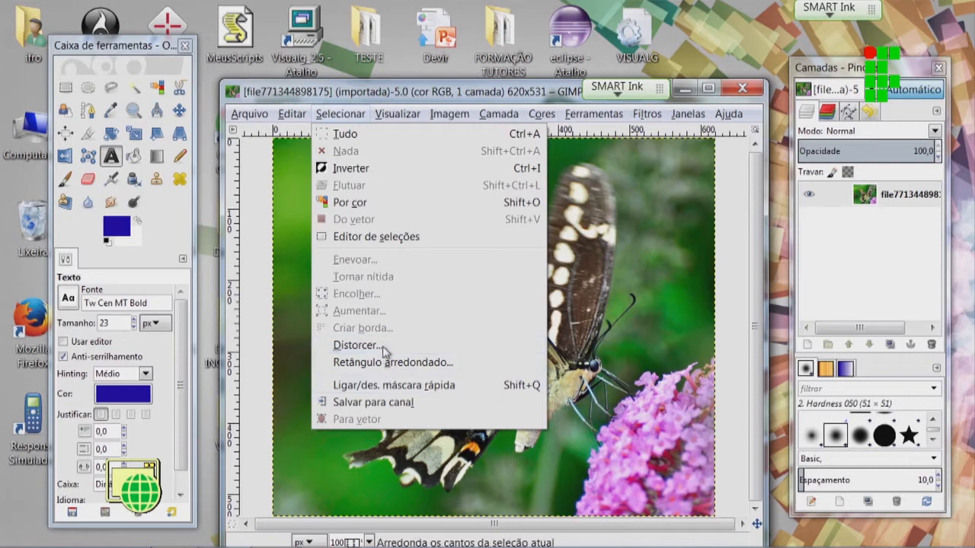
pyautogui.click(361, 139)
pyautogui.click(345, 114)
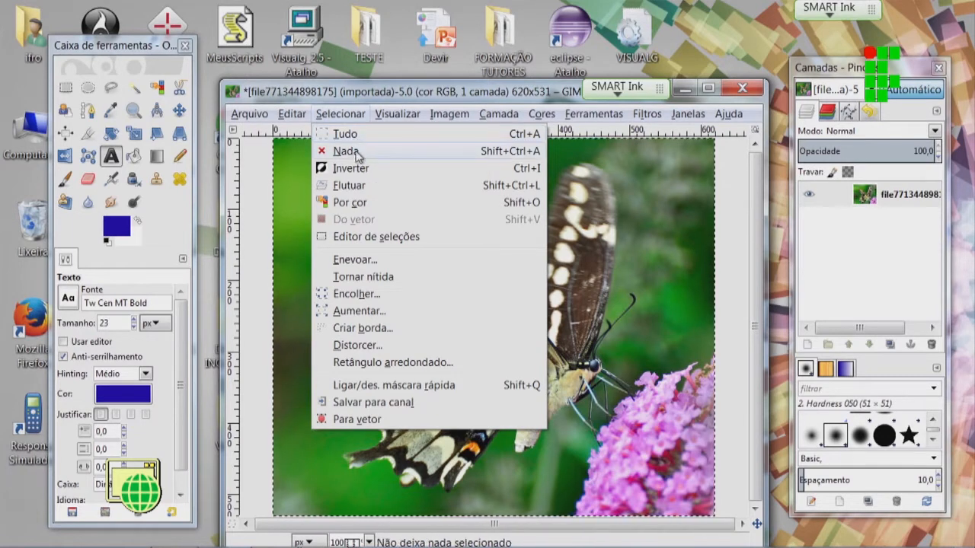
# Step: Close the butterfly image and discard its changes
pyautogui.moveTo(249, 113)
pyautogui.click(293, 436)
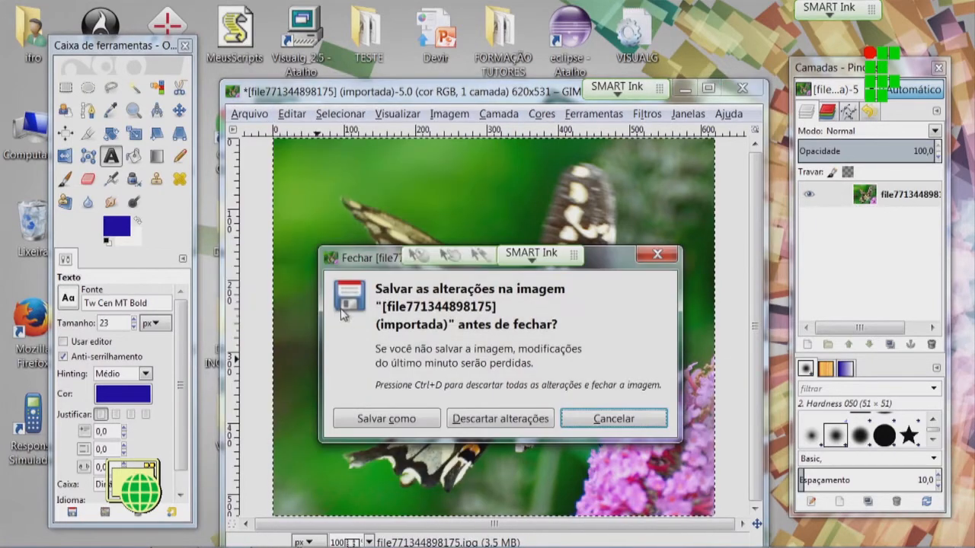
pyautogui.click(499, 419)
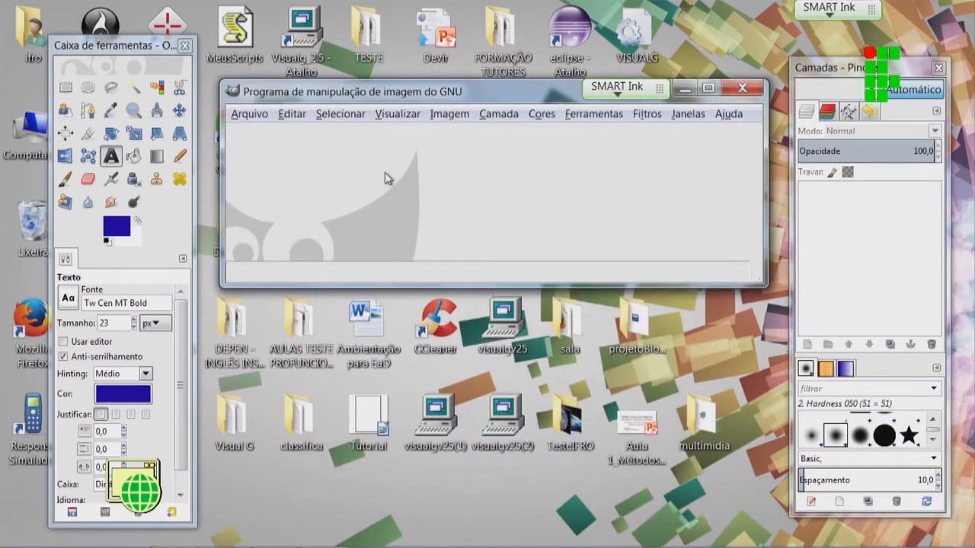
# Step: Examine the Visualizar commands, including Zoom and Tela cheia, and the Imagem commands, including Modo and Transformar
pyautogui.click(408, 114)
pyautogui.click(410, 114)
pyautogui.click(407, 112)
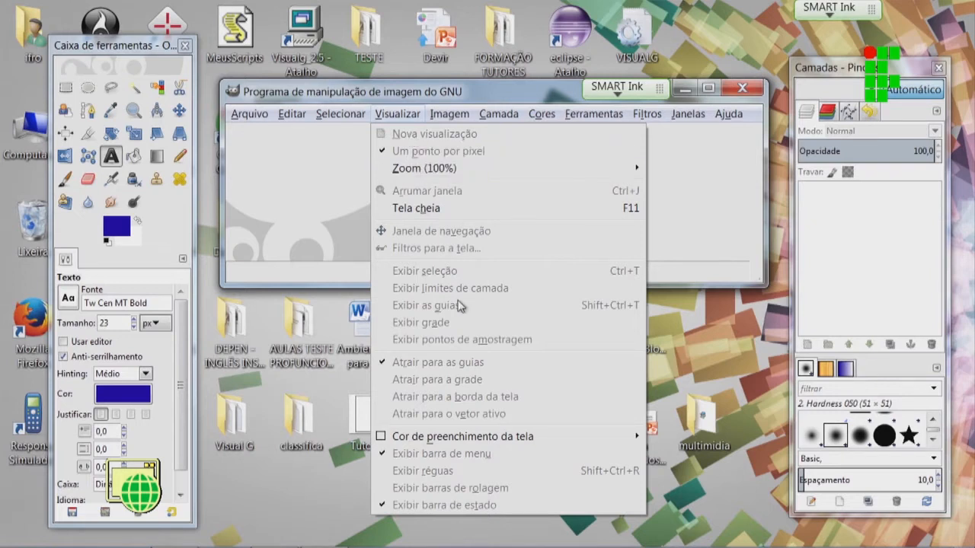
pyautogui.moveTo(468, 438)
pyautogui.moveTo(455, 172)
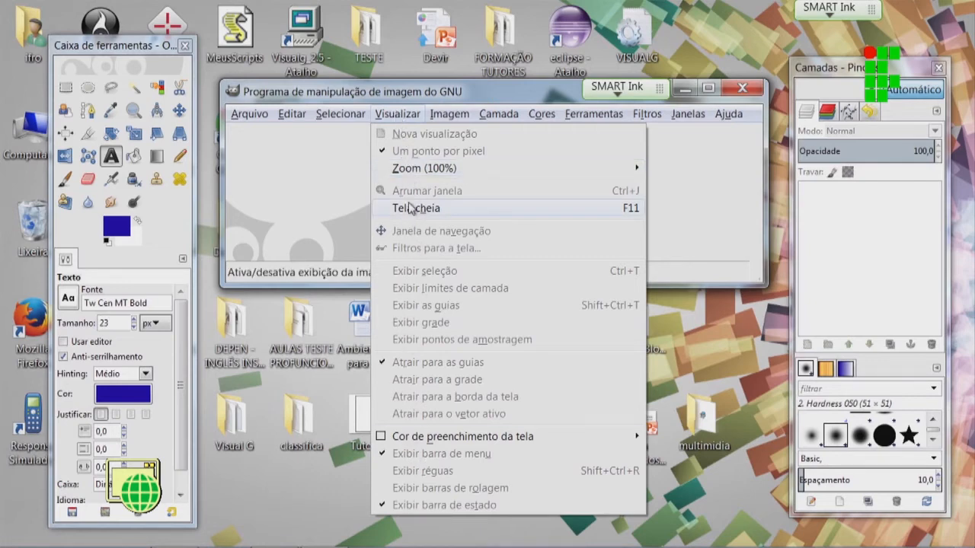
pyautogui.moveTo(442, 121)
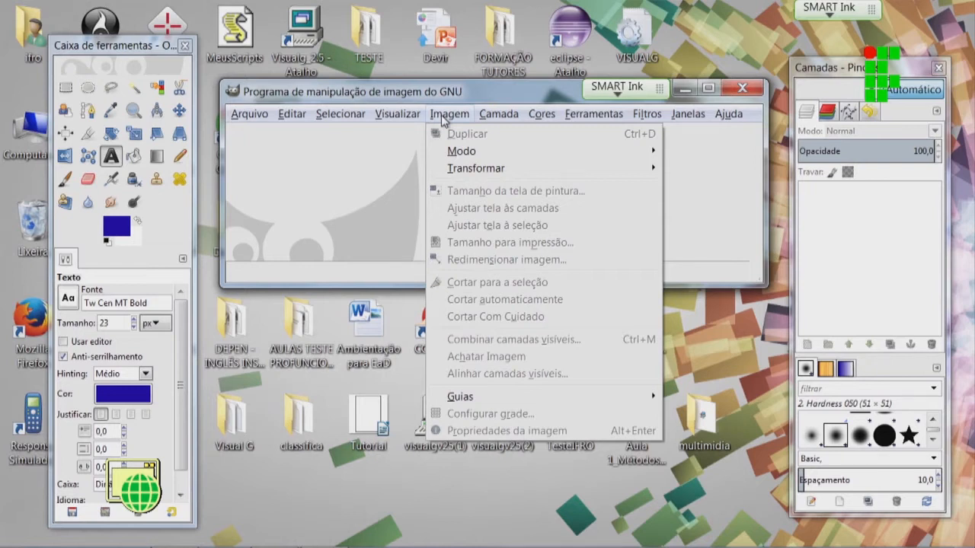
pyautogui.moveTo(463, 152)
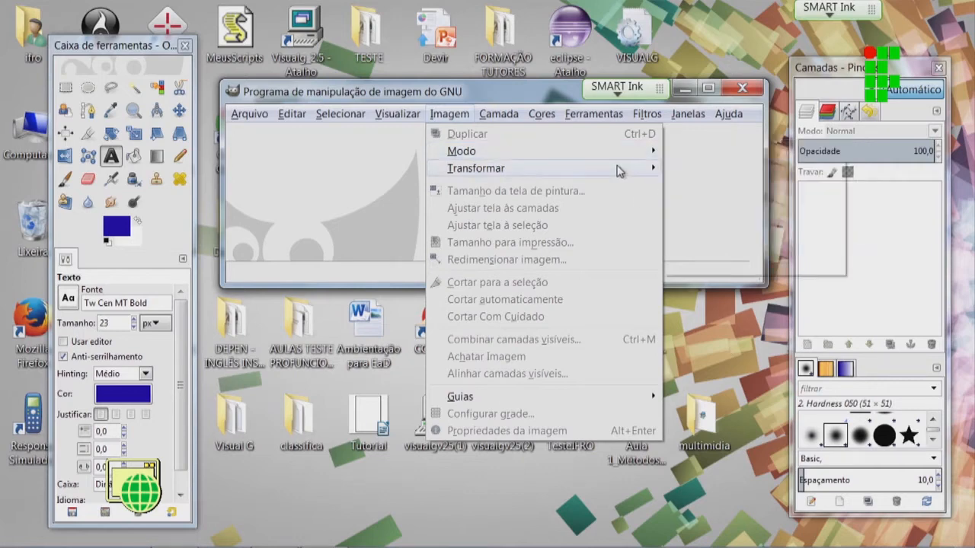
pyautogui.moveTo(618, 170)
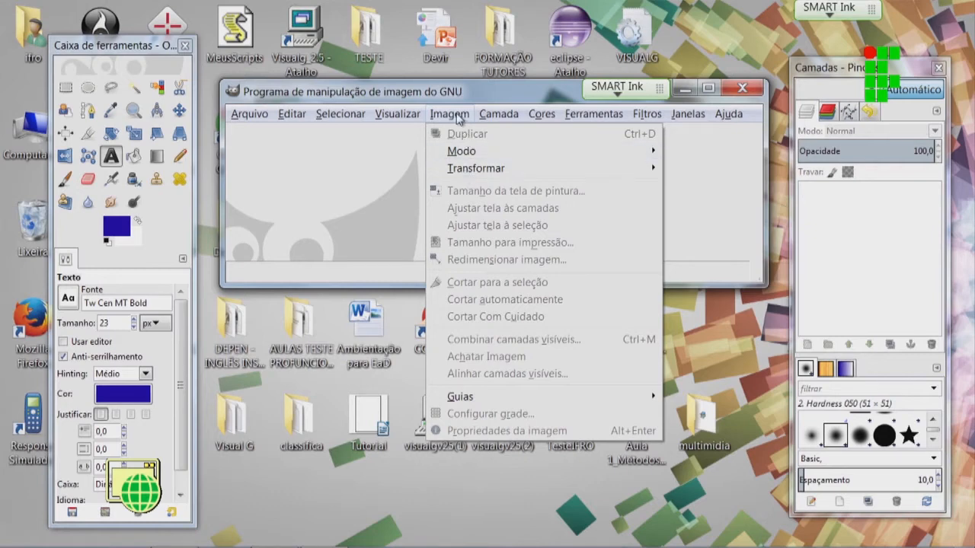
# Step: Examine the Camada commands, including the Máscara, Transparência and Transformar groups
pyautogui.moveTo(502, 119)
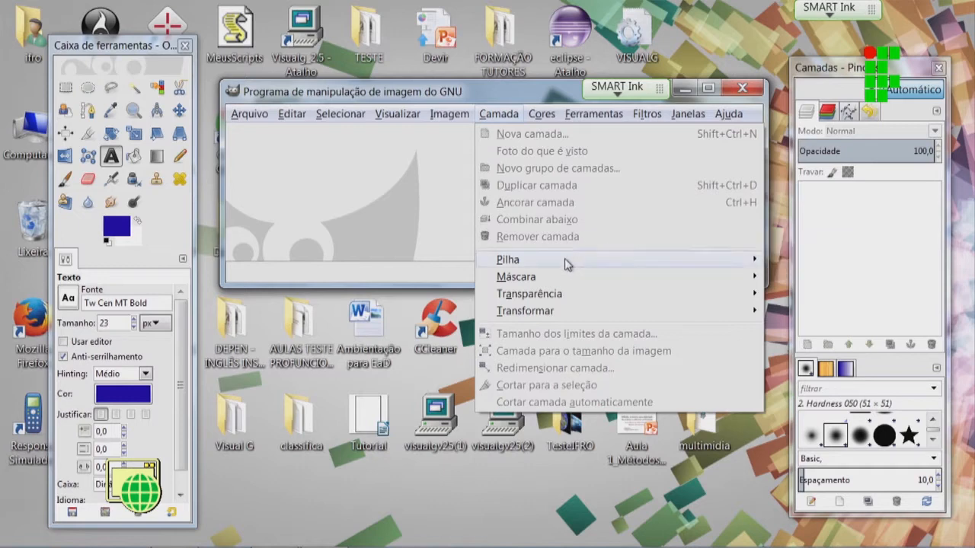
pyautogui.moveTo(563, 277)
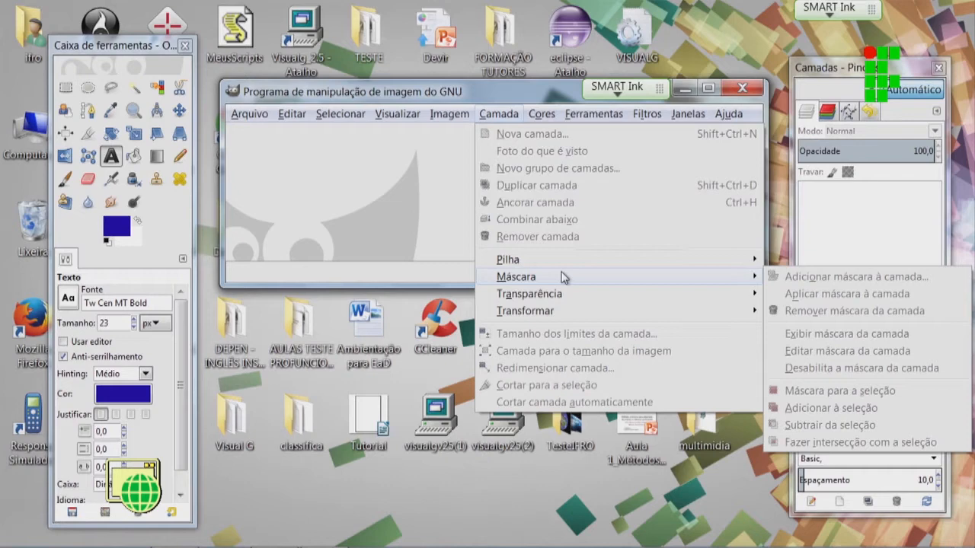
pyautogui.moveTo(562, 295)
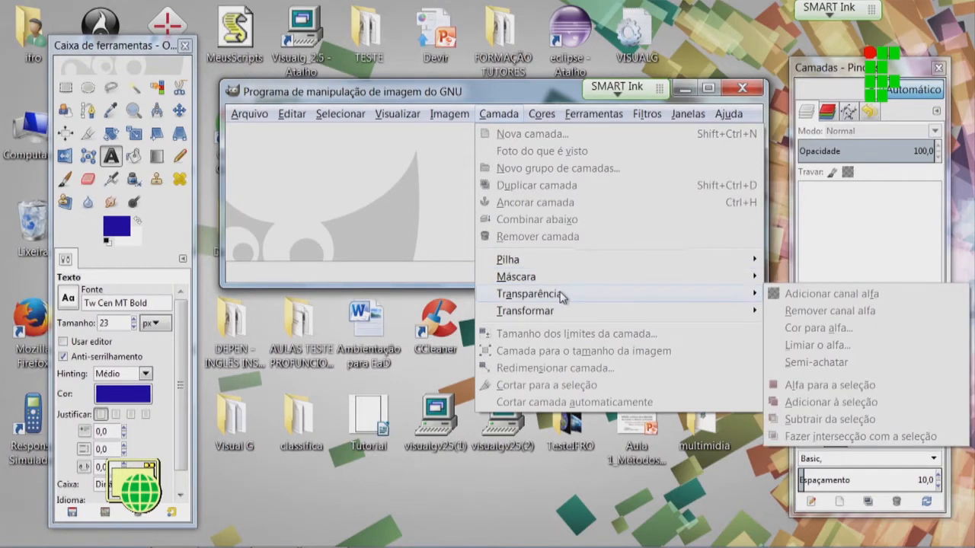
pyautogui.moveTo(559, 315)
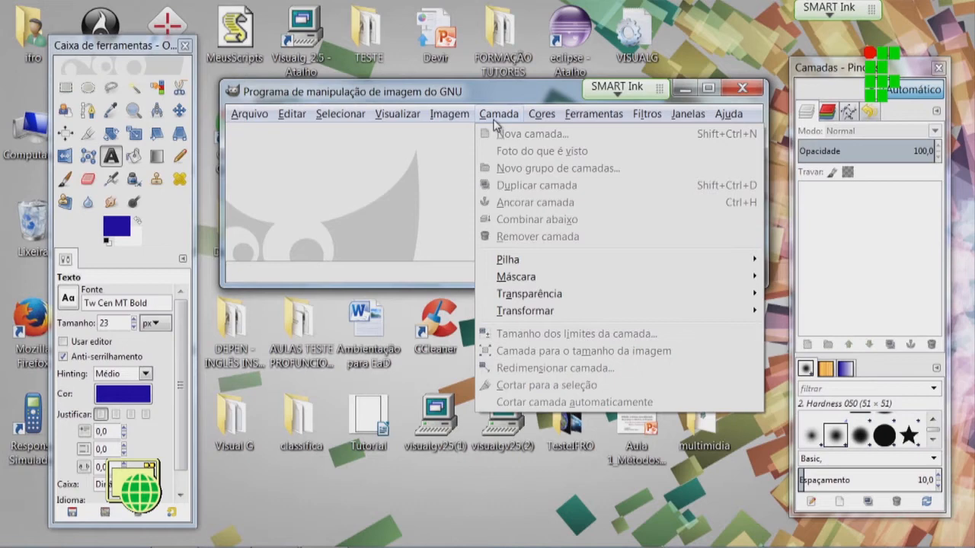
# Step: Review the Cores adjustments and the Ferramentas commands, including the selection and painting tool groups
pyautogui.moveTo(532, 122)
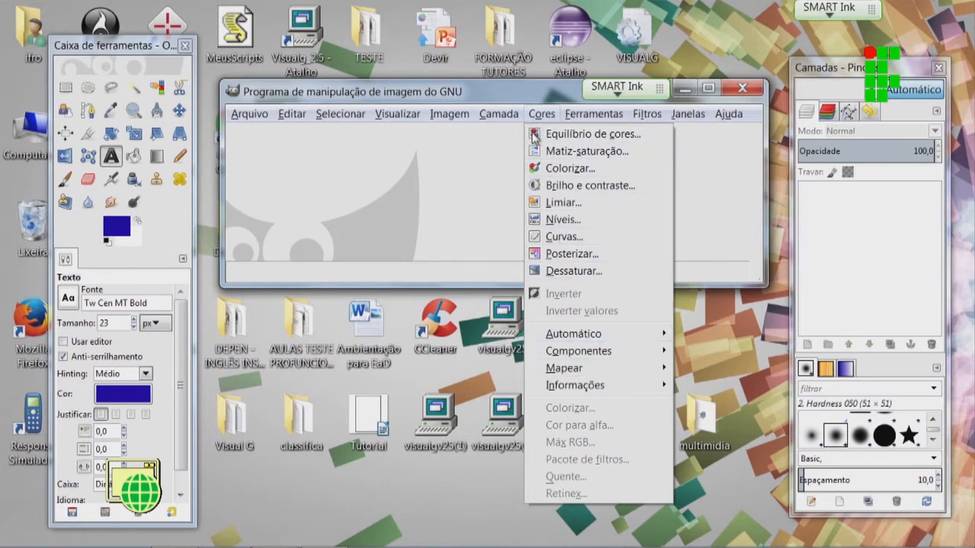
pyautogui.moveTo(575, 116)
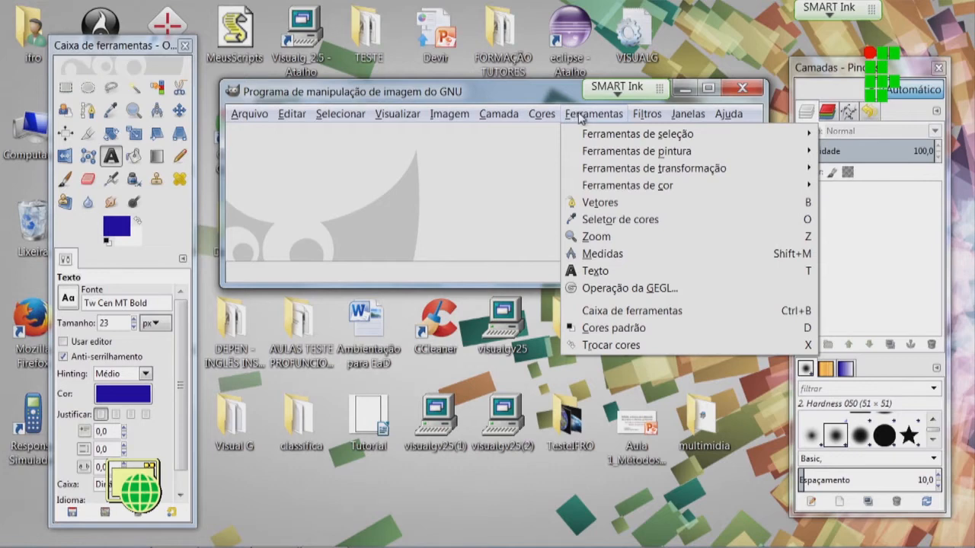
pyautogui.moveTo(602, 134)
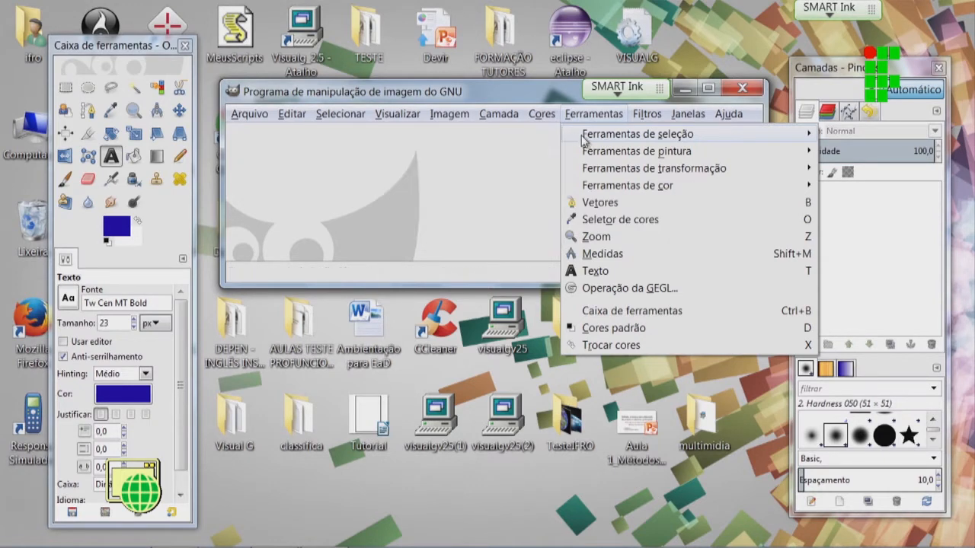
pyautogui.moveTo(609, 152)
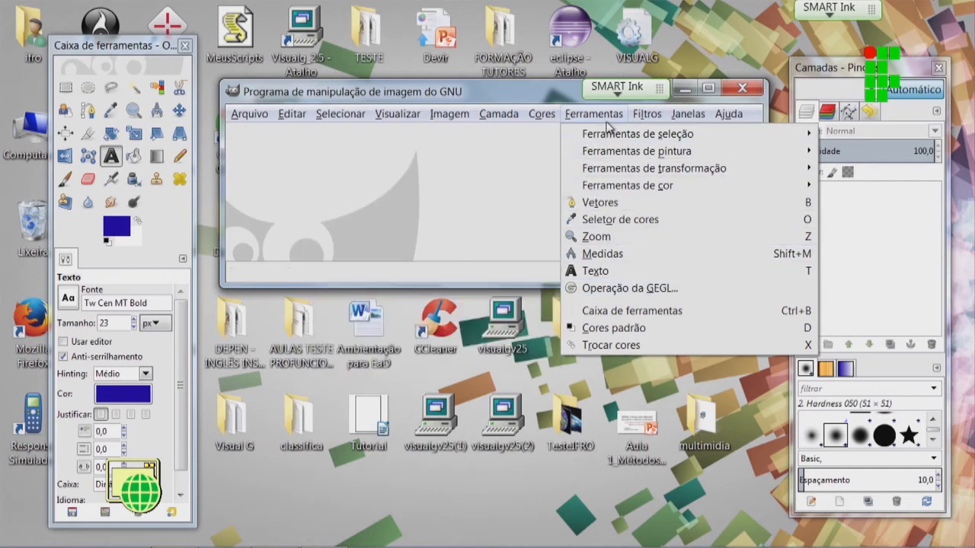
# Step: Examine the Filtros categories, from Desfocar through Combinar and Artísticos to Script-Fu
pyautogui.click(640, 116)
pyautogui.click(639, 118)
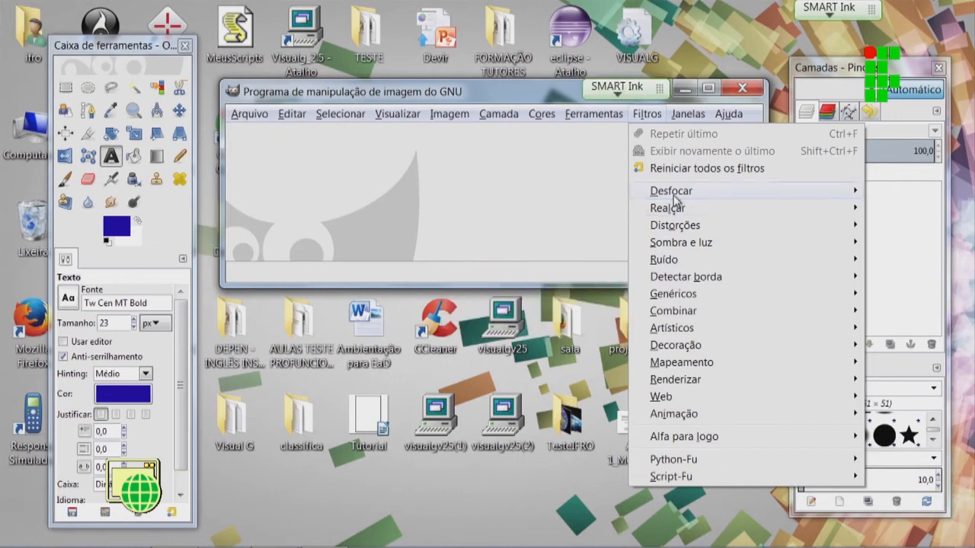
pyautogui.moveTo(695, 314)
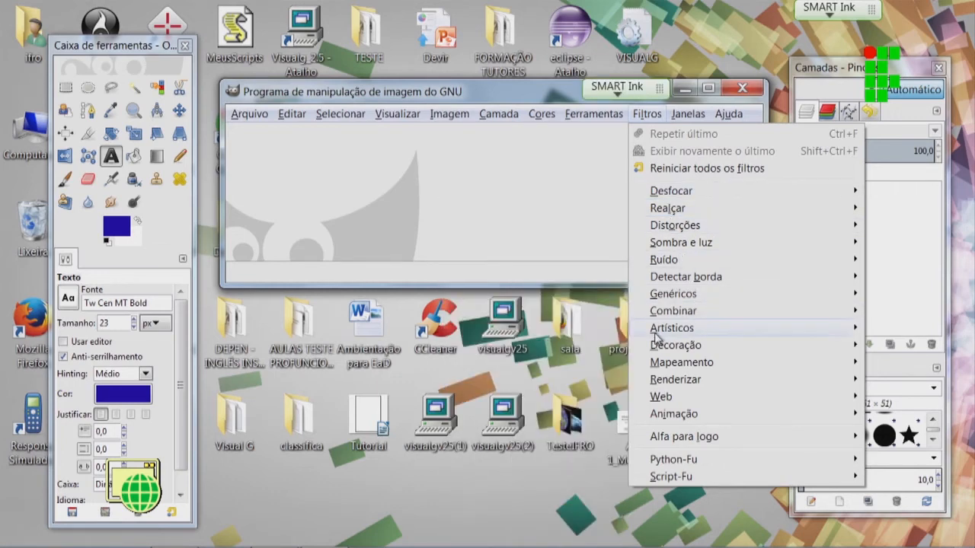
pyautogui.moveTo(664, 332)
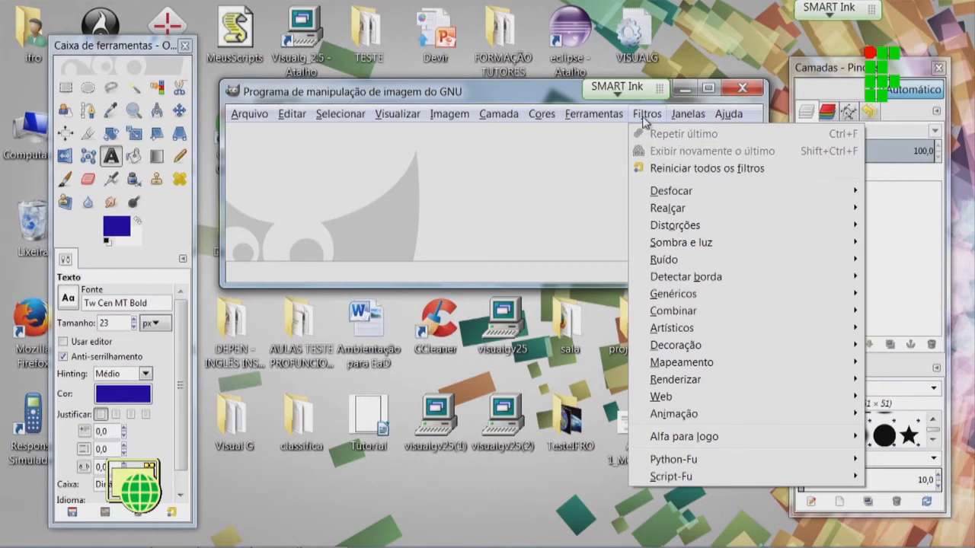
# Step: Review the Janelas commands for docks and window mode, and the Ajuda commands
pyautogui.moveTo(678, 119)
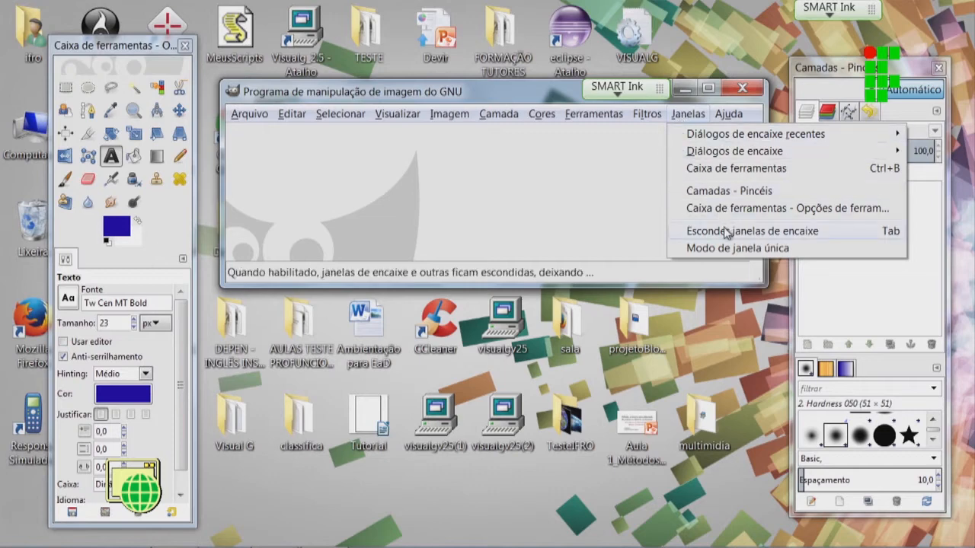
pyautogui.moveTo(710, 141)
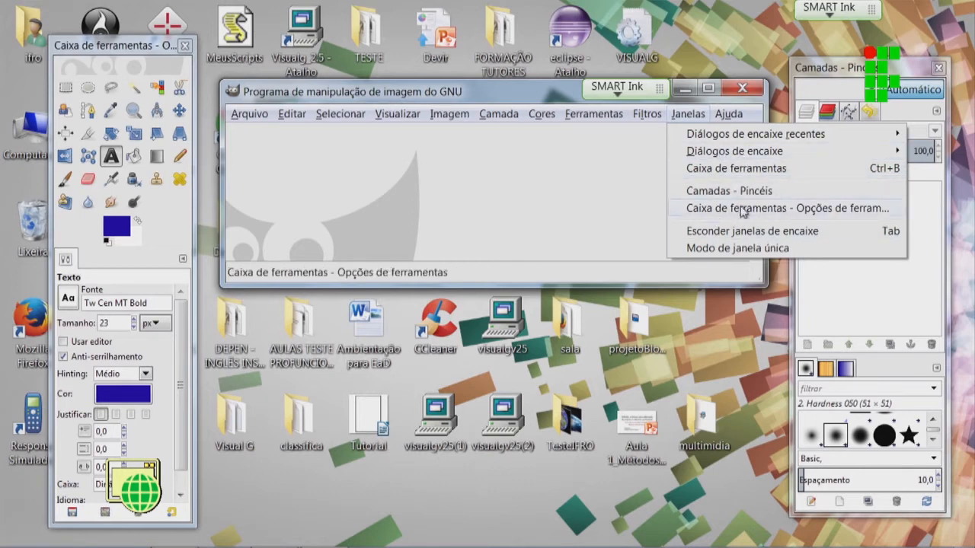
pyautogui.moveTo(726, 121)
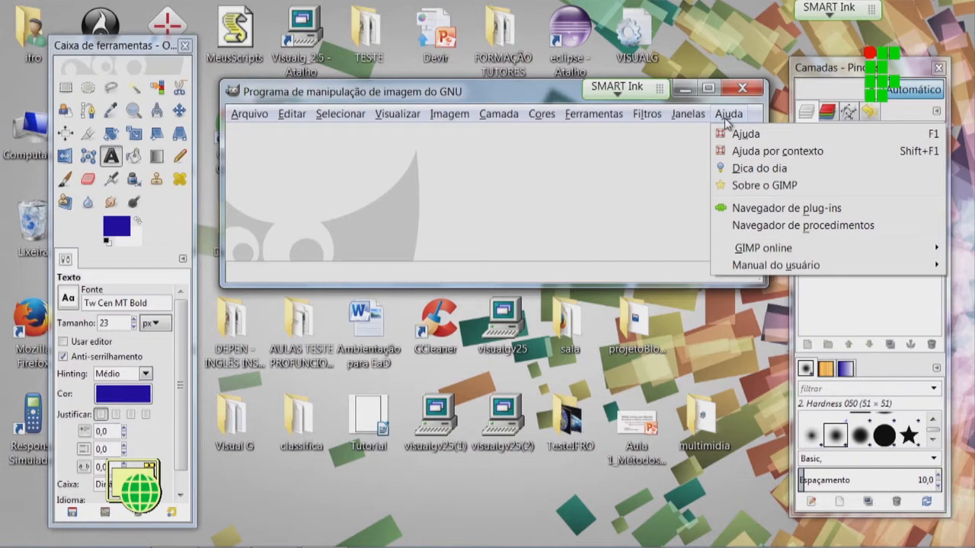
pyautogui.click(508, 94)
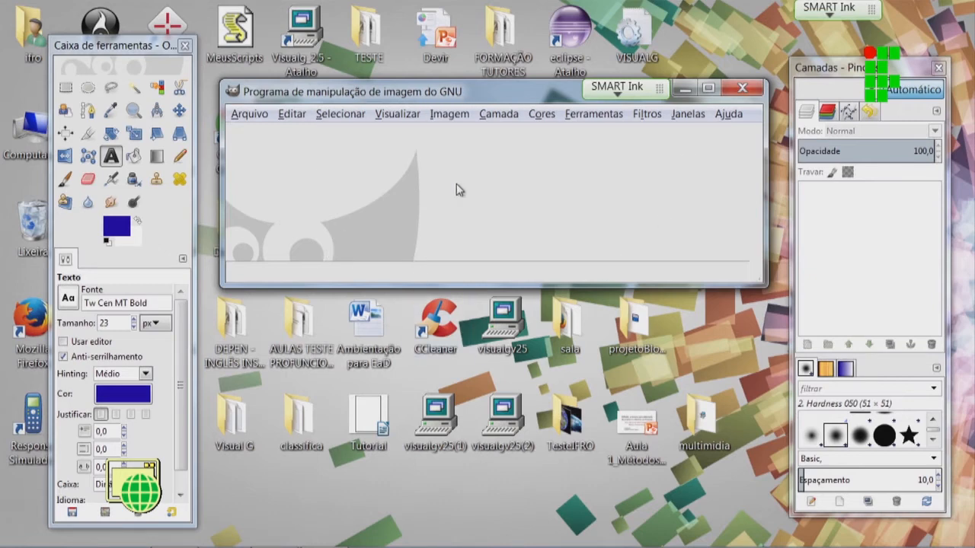
# Step: Compare the image window's main command groups with those offered in the canvas's context list
pyautogui.click(250, 113)
pyautogui.moveTo(341, 113)
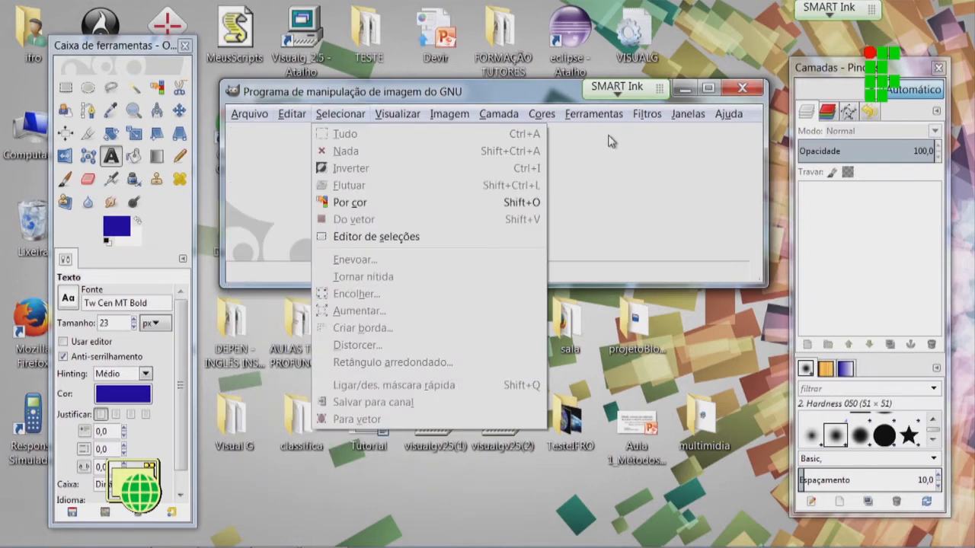
pyautogui.click(601, 139)
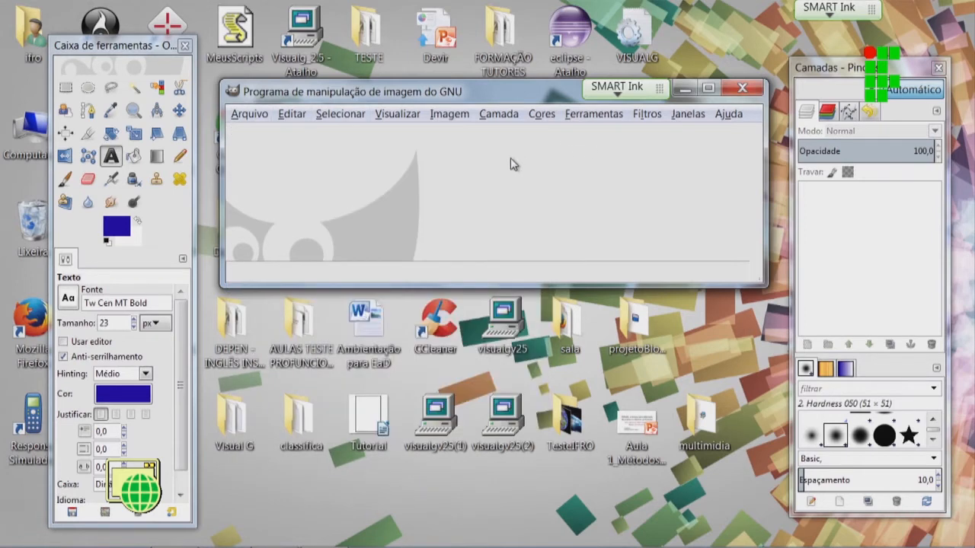
pyautogui.rightClick(427, 173)
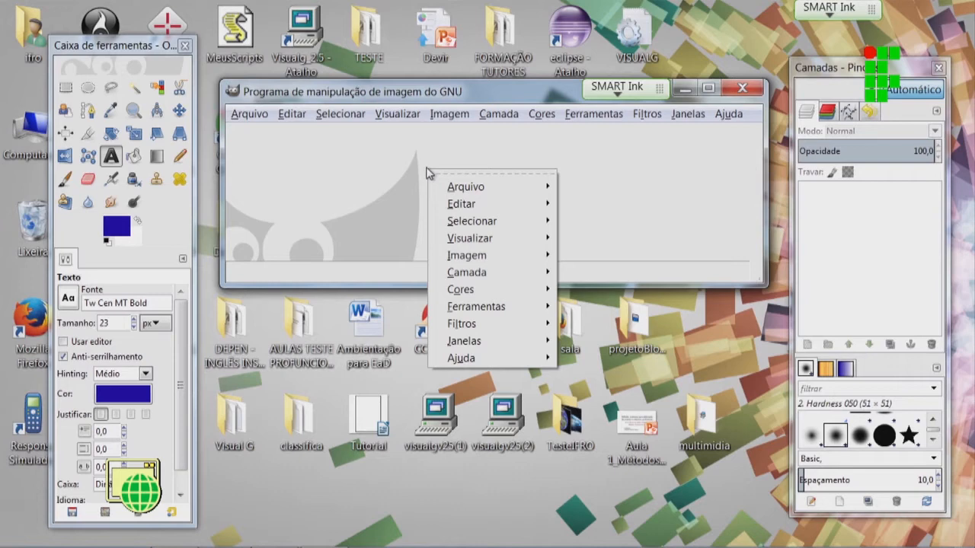
pyautogui.click(381, 178)
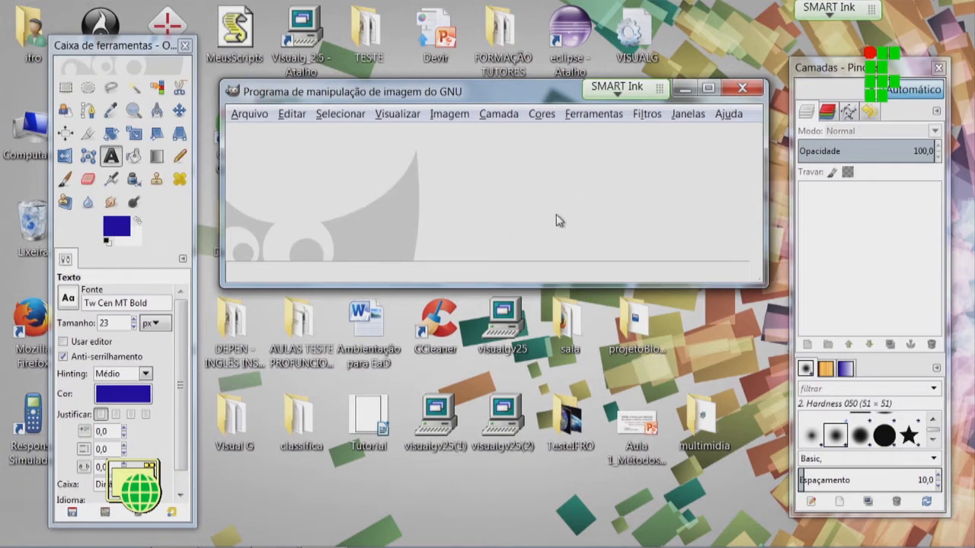
# Step: Examine the Arquivo, Editar, Visualizar, Imagem, Camada and Cores commands within the canvas's context list
pyautogui.rightClick(413, 157)
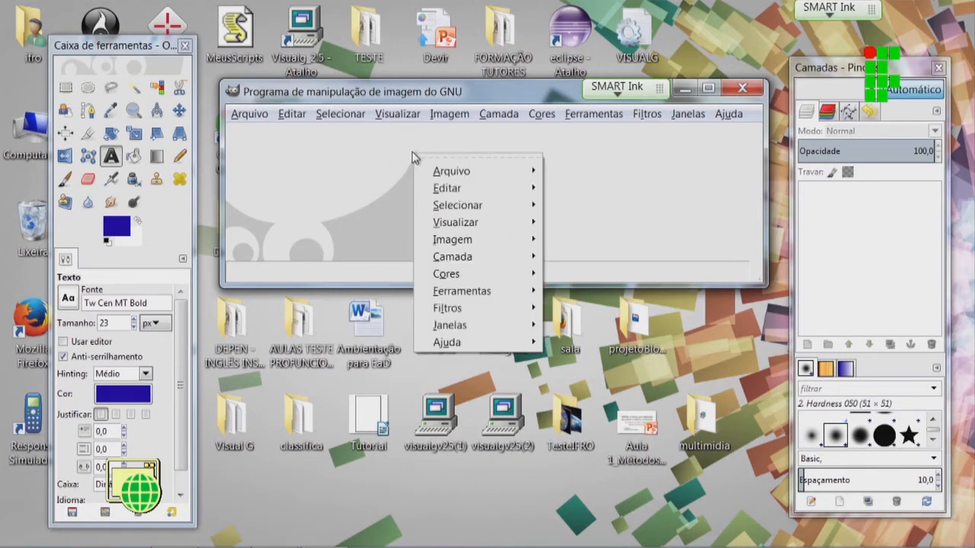
pyautogui.moveTo(432, 174)
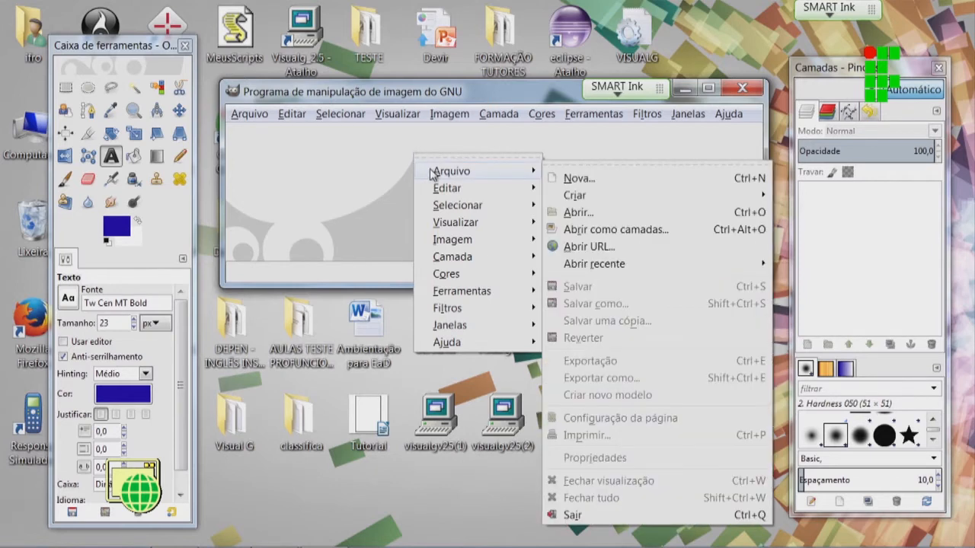
pyautogui.moveTo(440, 190)
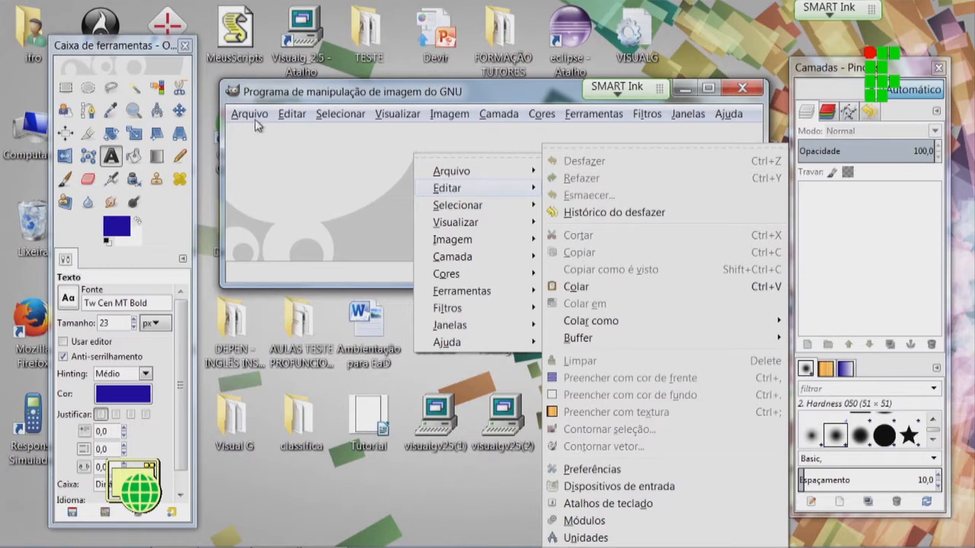
pyautogui.moveTo(471, 210)
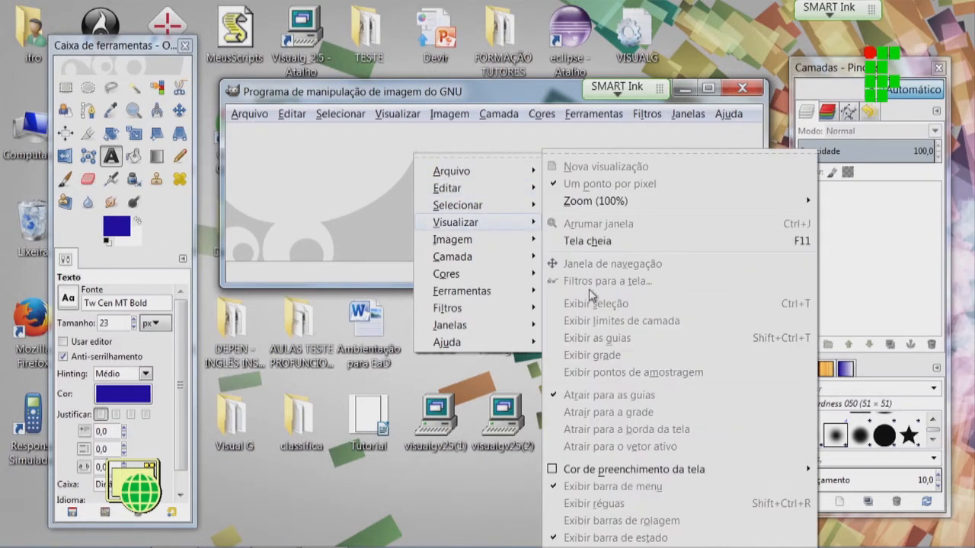
pyautogui.moveTo(486, 246)
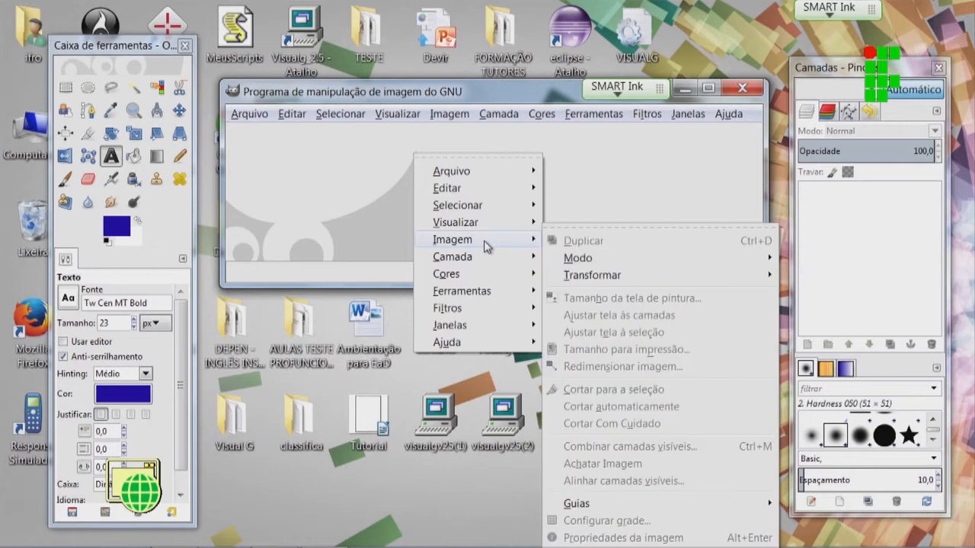
pyautogui.moveTo(600, 257)
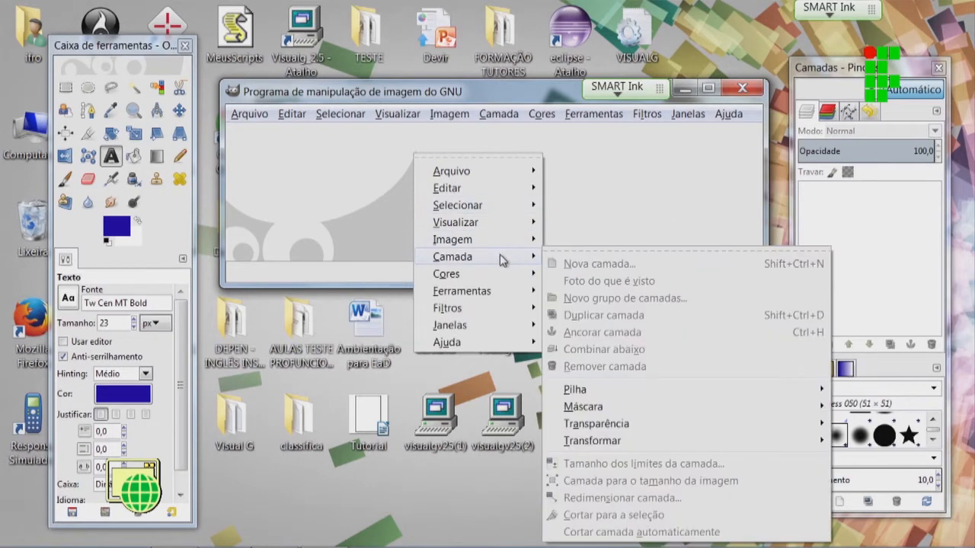
pyautogui.moveTo(490, 274)
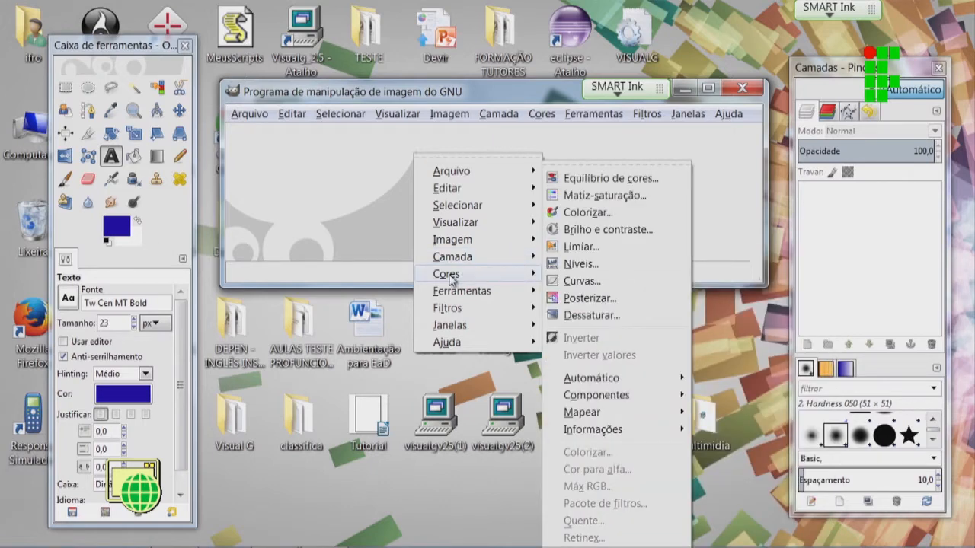
pyautogui.click(364, 169)
# Step: Review the Cores, Filtros and Ajuda groups in the canvas's context list, leaving it without choosing a command
pyautogui.rightClick(363, 169)
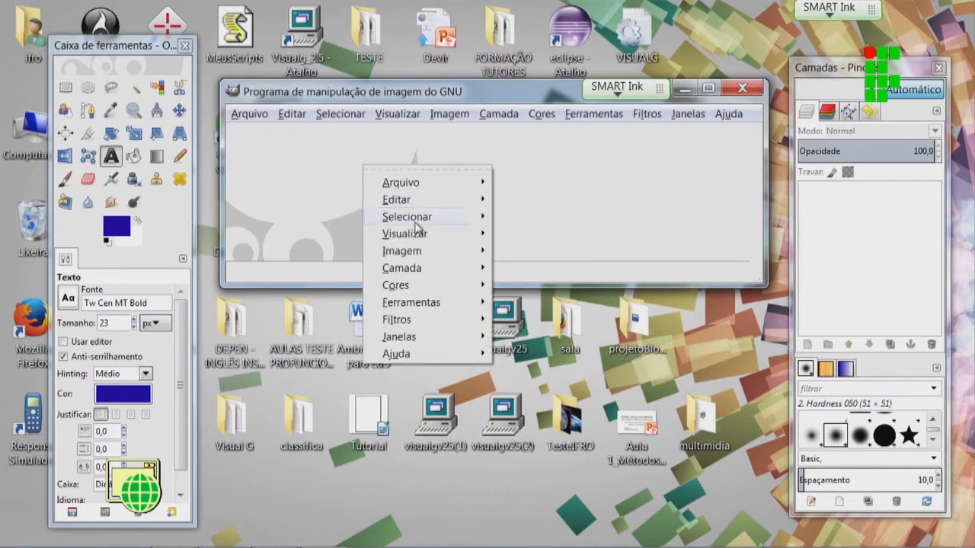
pyautogui.moveTo(427, 290)
pyautogui.moveTo(432, 323)
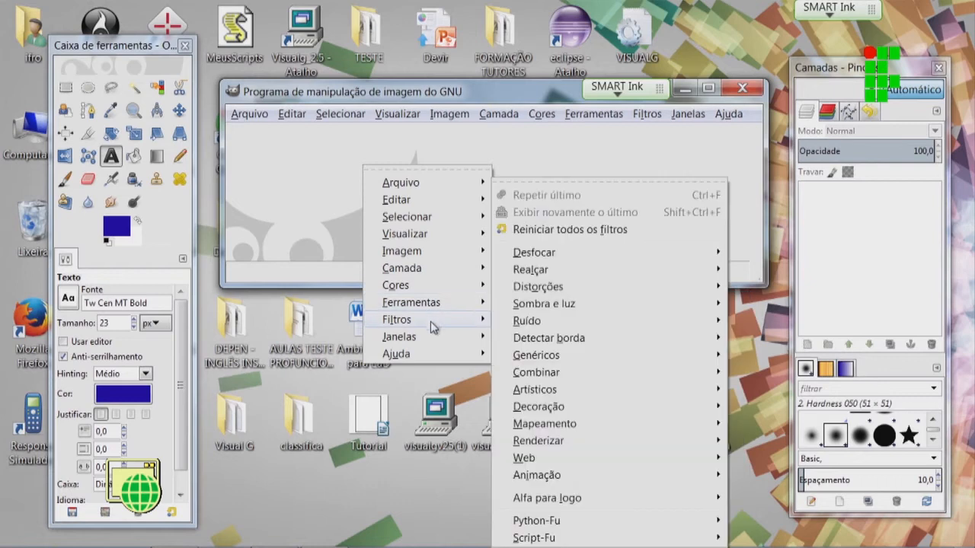
pyautogui.moveTo(428, 354)
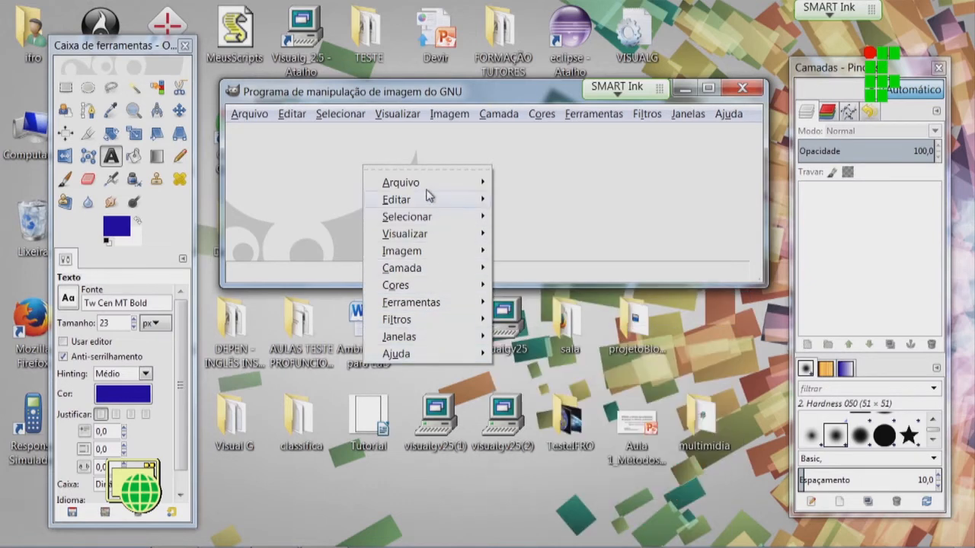
pyautogui.click(408, 148)
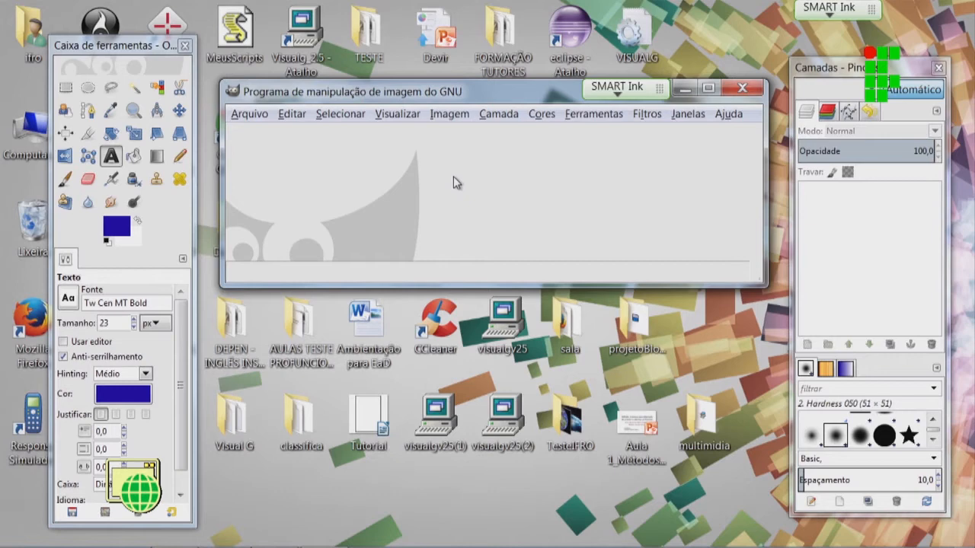
# Step: Move the Camadas - Pincéis dock higher on the screen and stretch it taller to show more brushes
pyautogui.moveTo(817, 74); pyautogui.dragTo(859, 70)
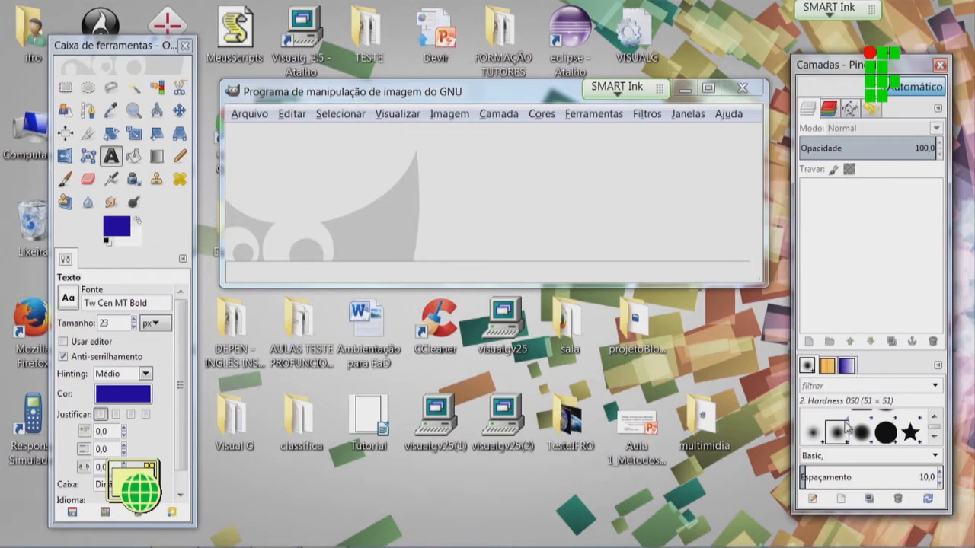
pyautogui.moveTo(861, 65); pyautogui.dragTo(855, 33)
pyautogui.moveTo(888, 480); pyautogui.dragTo(891, 540)
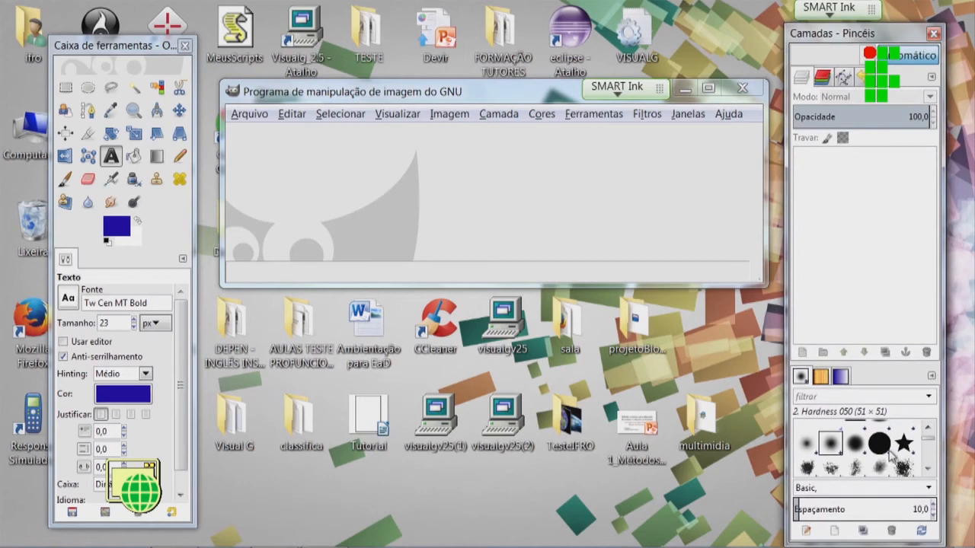
# Step: Browse the available brushes, textures and gradients in the Camadas dock, ending on the textures
pyautogui.click(928, 469)
pyautogui.click(931, 468)
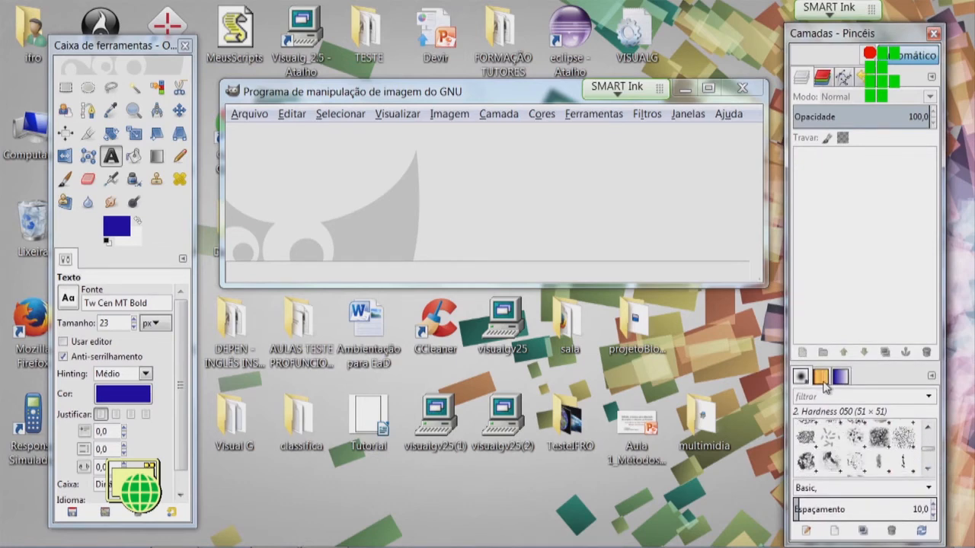
pyautogui.click(821, 376)
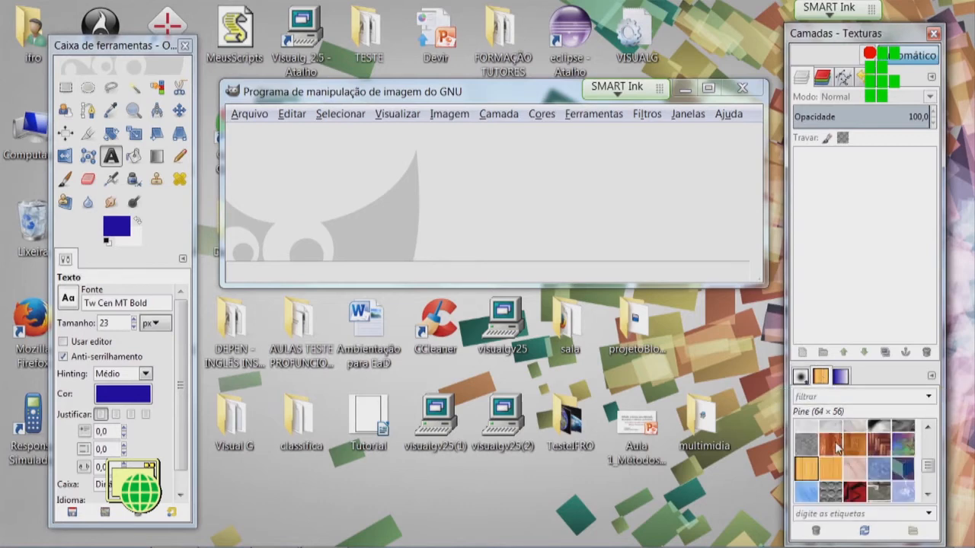
pyautogui.click(841, 376)
pyautogui.click(827, 377)
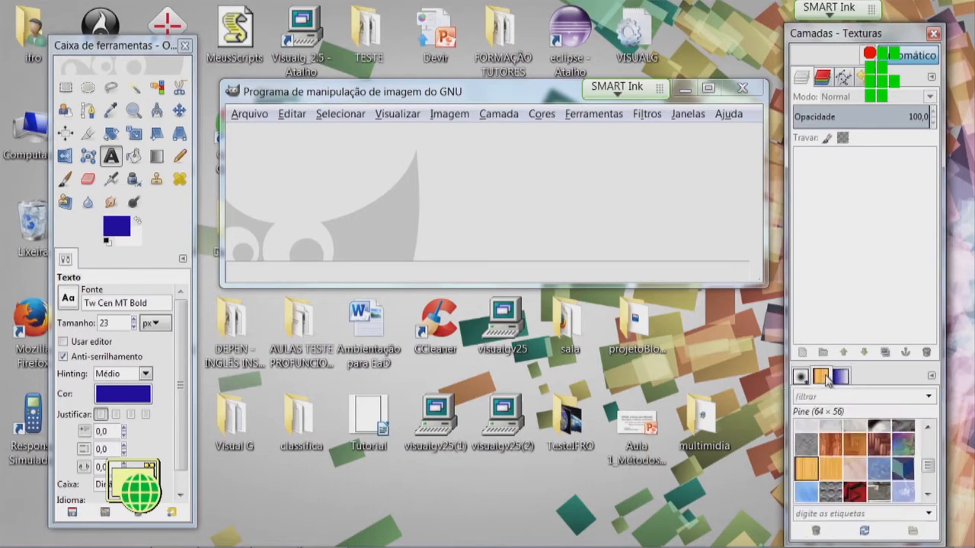
# Step: Try several textures in the Texturas list, ending with the Craters (115 × 115) texture selected
pyautogui.moveTo(931, 468); pyautogui.dragTo(936, 440)
pyautogui.click(853, 455)
pyautogui.click(831, 456)
pyautogui.click(808, 456)
pyautogui.click(830, 478)
pyautogui.click(866, 479)
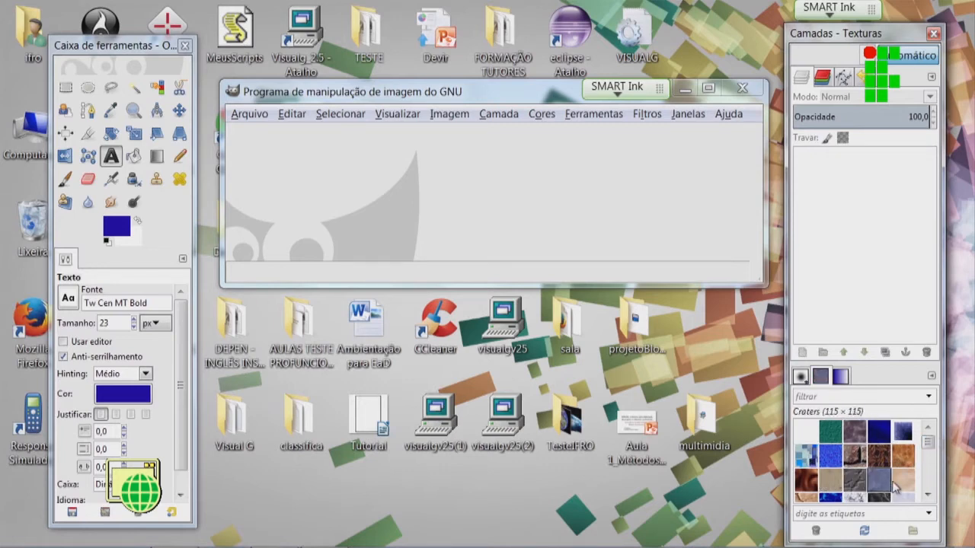
# Step: Browse the rest of the textures and look through the list of gradients past the Abstract entries
pyautogui.moveTo(928, 443); pyautogui.dragTo(928, 466)
pyautogui.scroll(-1, 926, 488)
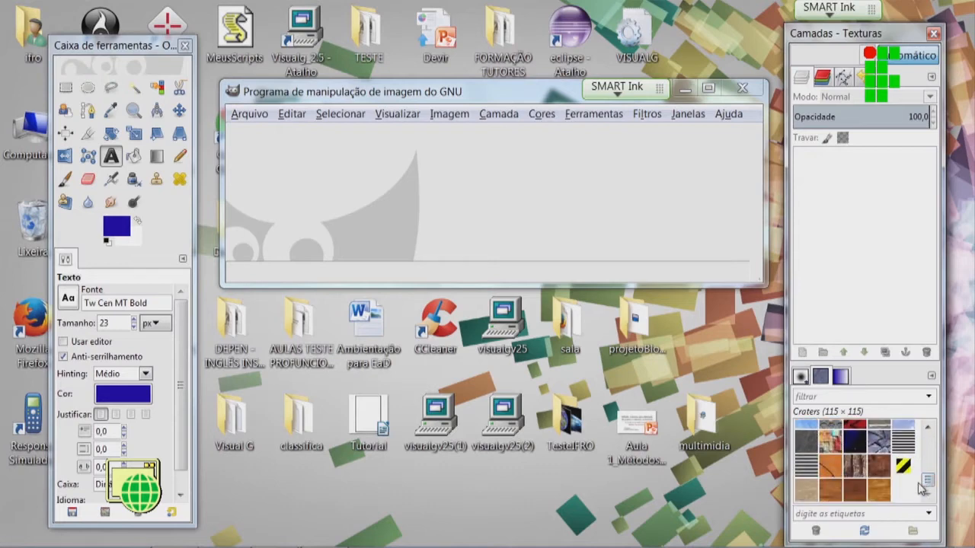
pyautogui.click(840, 377)
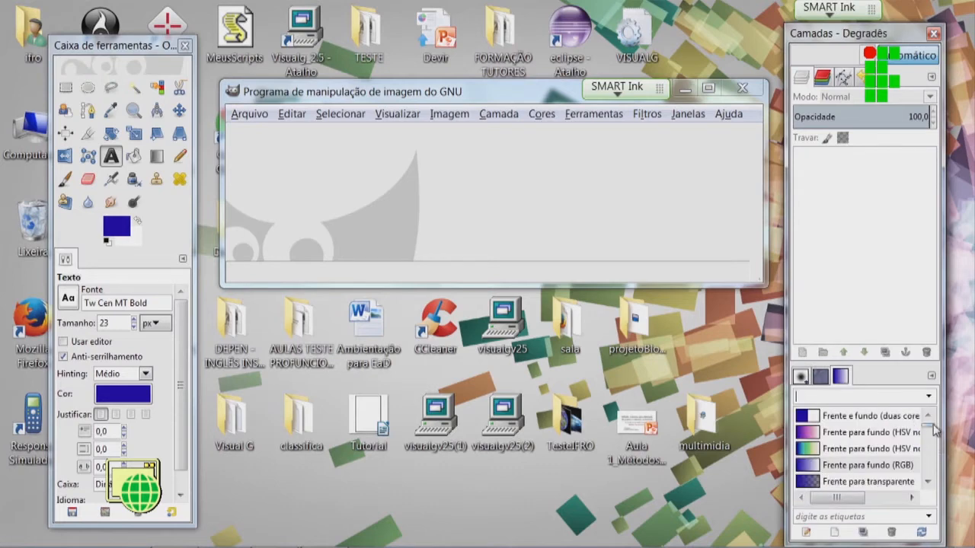
pyautogui.moveTo(931, 423)
pyautogui.mouseDown()
pyautogui.moveTo(931, 482)
pyautogui.moveTo(931, 426)
pyautogui.mouseUp()
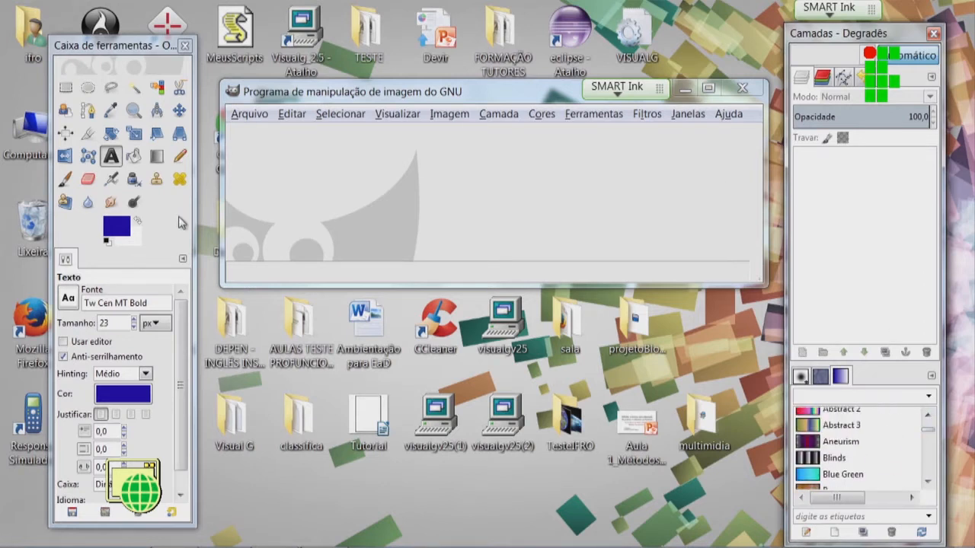
# Step: Move the toolbox, main window and Camadas dock independently around the desktop, leaving the main window between the other two
pyautogui.moveTo(92, 49); pyautogui.dragTo(109, 49)
pyautogui.moveTo(884, 22); pyautogui.dragTo(883, 44)
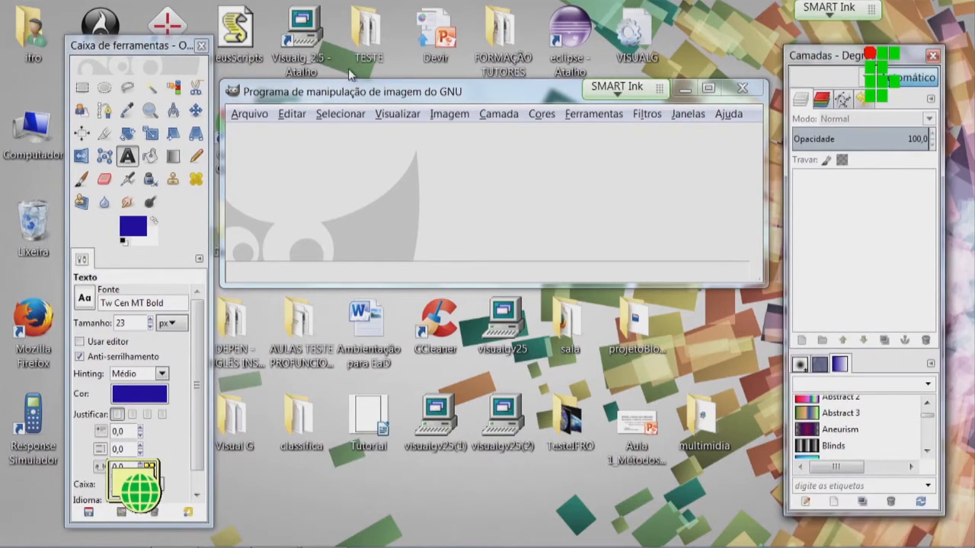
pyautogui.moveTo(148, 48)
pyautogui.mouseDown()
pyautogui.moveTo(159, 35)
pyautogui.moveTo(142, 37)
pyautogui.mouseUp()
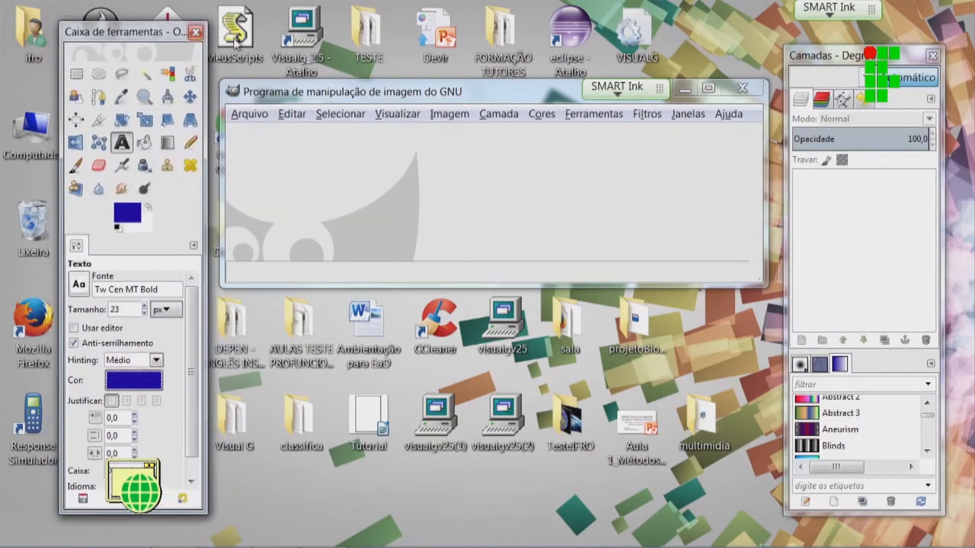
pyautogui.moveTo(875, 53); pyautogui.dragTo(869, 38)
pyautogui.moveTo(555, 89); pyautogui.dragTo(506, 149)
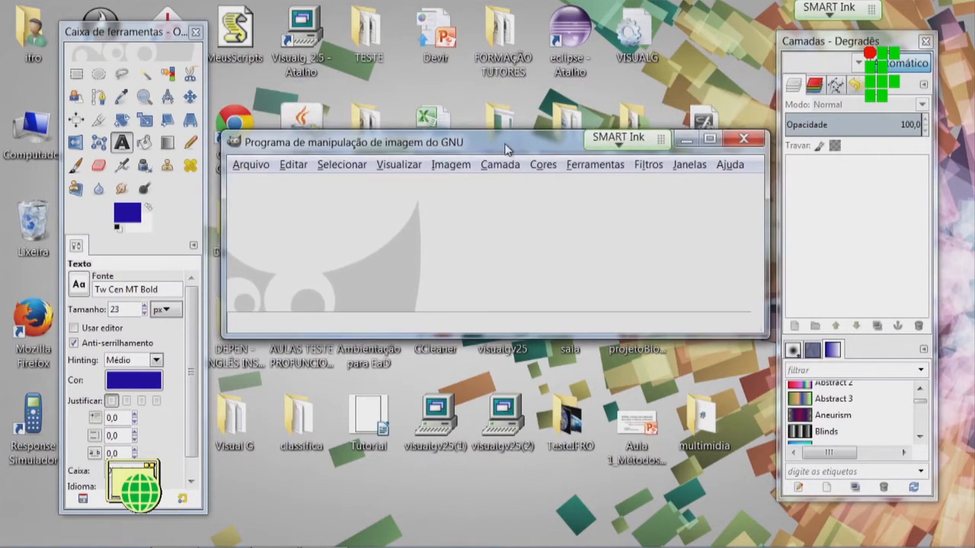
pyautogui.moveTo(149, 31); pyautogui.dragTo(124, 34)
pyautogui.moveTo(398, 143); pyautogui.dragTo(227, 80)
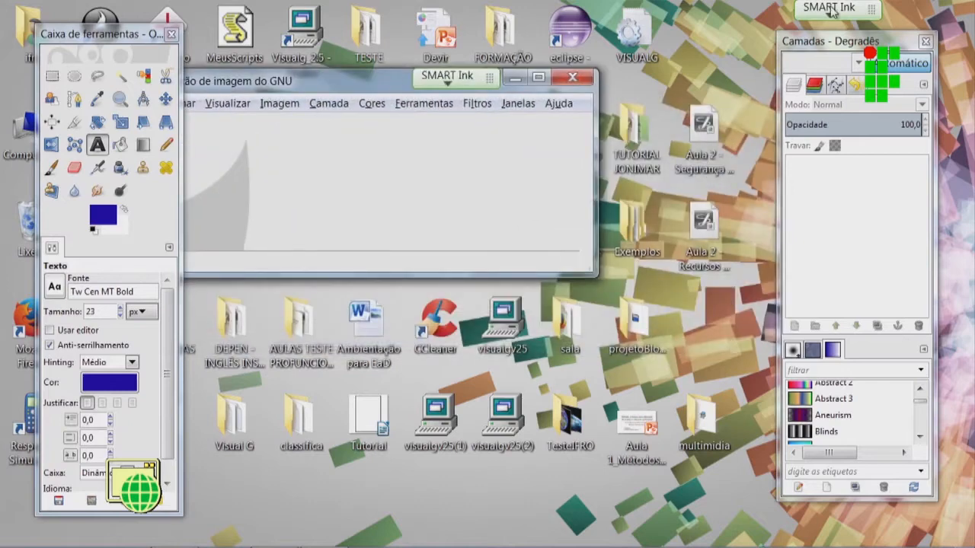
pyautogui.moveTo(355, 85); pyautogui.dragTo(512, 67)
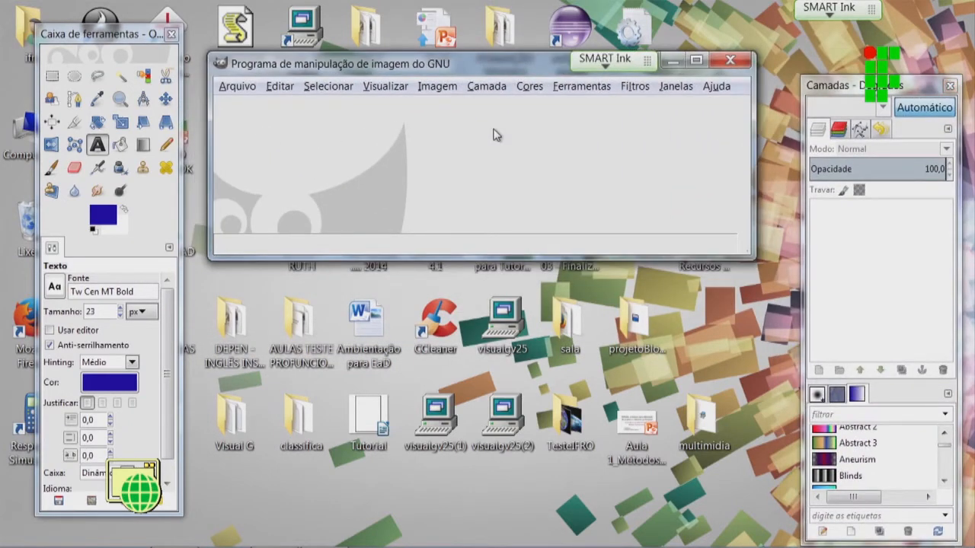
pyautogui.moveTo(129, 41); pyautogui.dragTo(146, 55)
pyautogui.moveTo(856, 86); pyautogui.dragTo(802, 74)
pyautogui.moveTo(130, 42)
pyautogui.mouseDown()
pyautogui.moveTo(126, 64)
pyautogui.moveTo(125, 38)
pyautogui.mouseUp()
pyautogui.moveTo(361, 68); pyautogui.dragTo(371, 109)
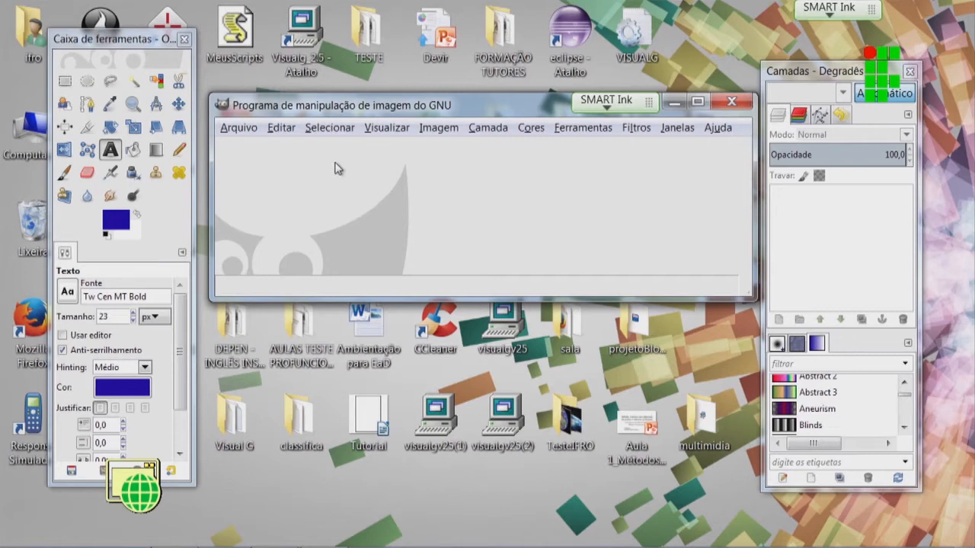
# Step: Open file3021341154406.jpg from the imagens folder after previewing other images, and move its window higher on the desktop
pyautogui.click(251, 131)
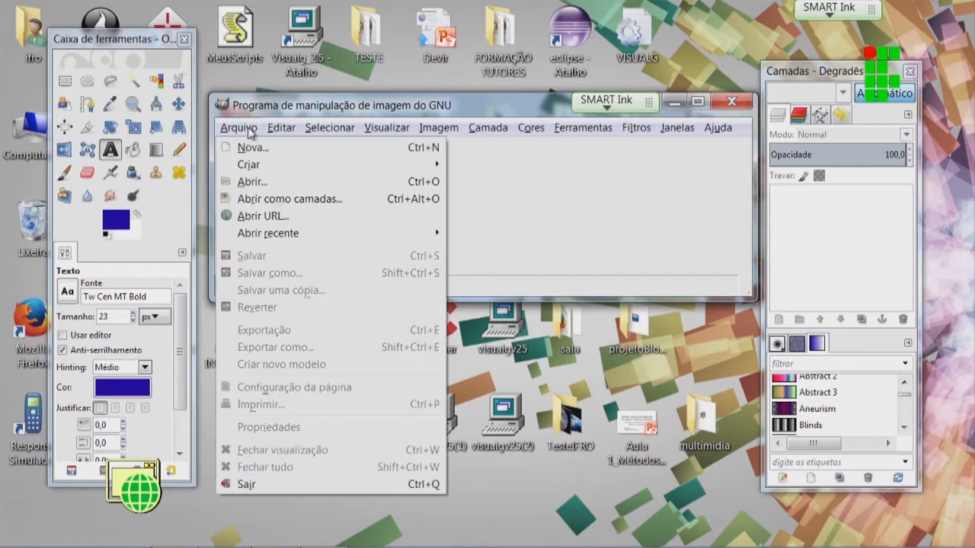
pyautogui.click(268, 182)
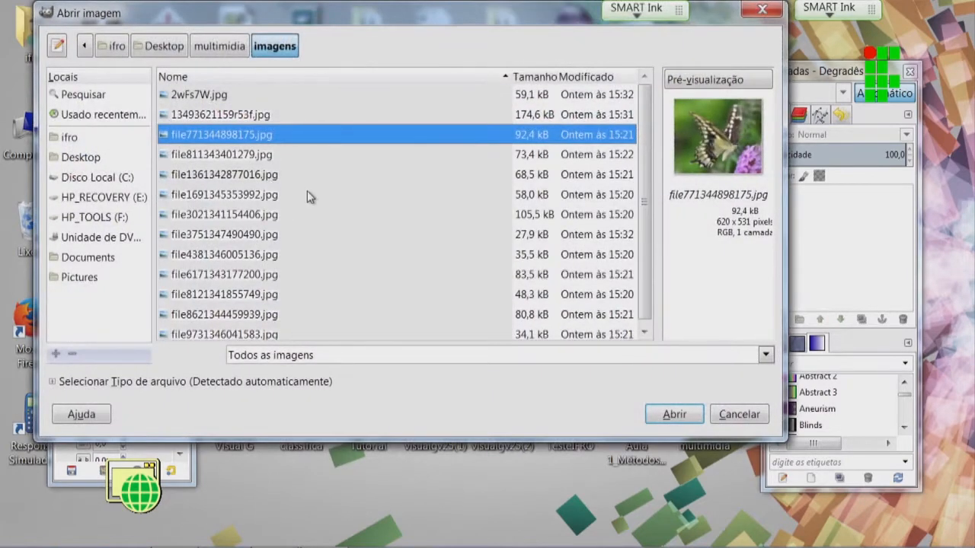
pyautogui.scroll(-1, 644, 137)
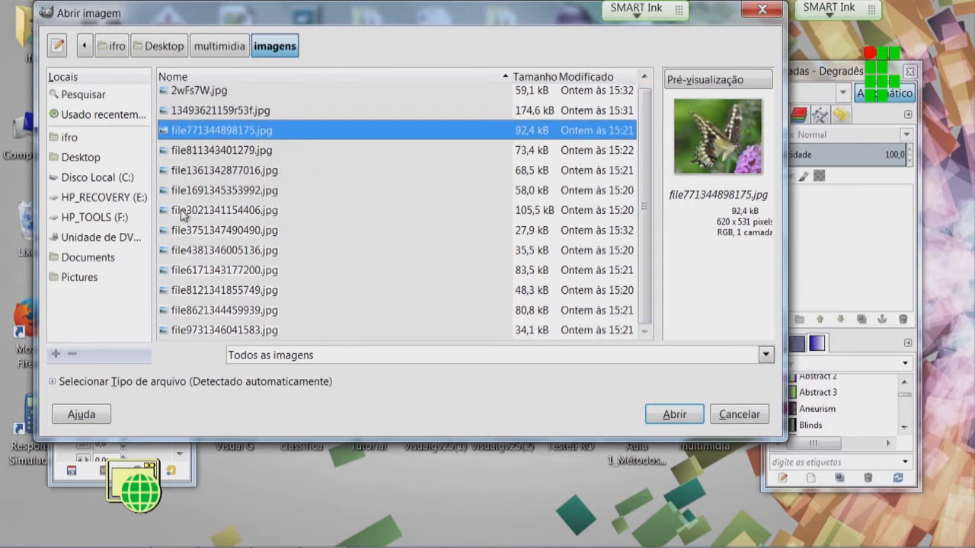
pyautogui.click(217, 171)
pyautogui.click(234, 191)
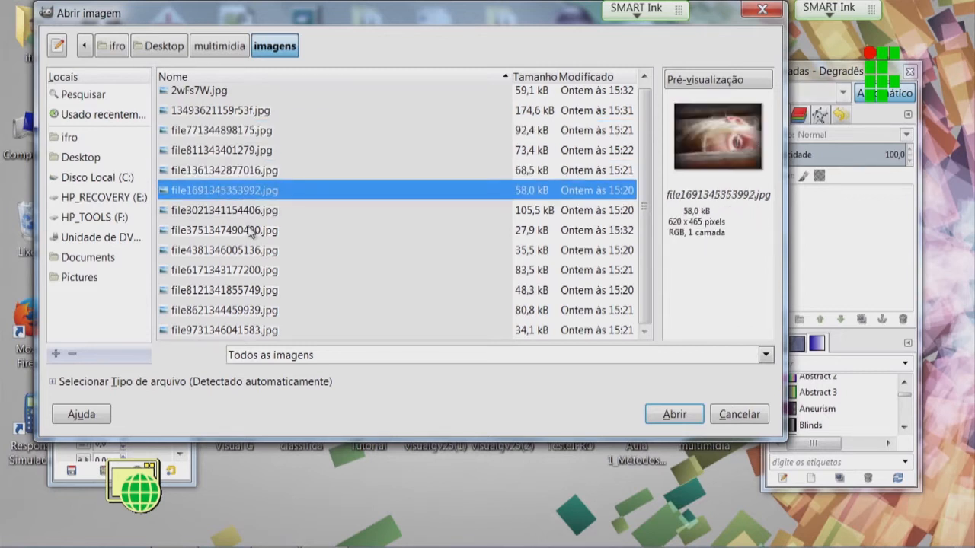
pyautogui.click(234, 210)
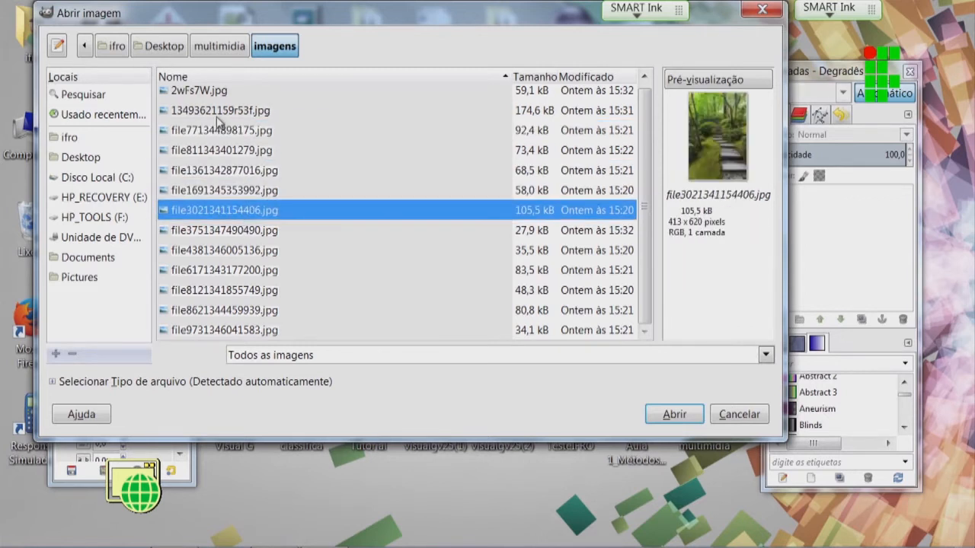
pyautogui.doubleClick(235, 209)
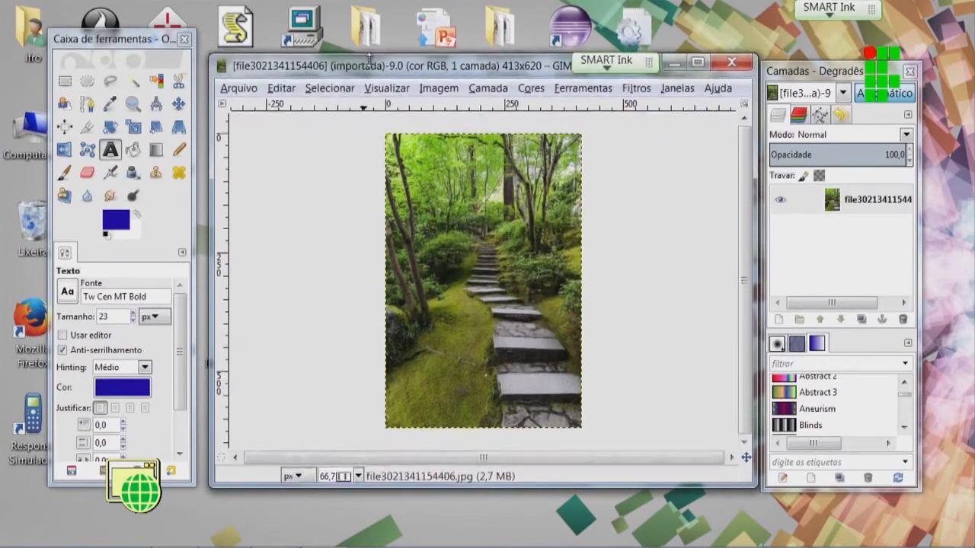
pyautogui.moveTo(396, 81); pyautogui.dragTo(388, 34)
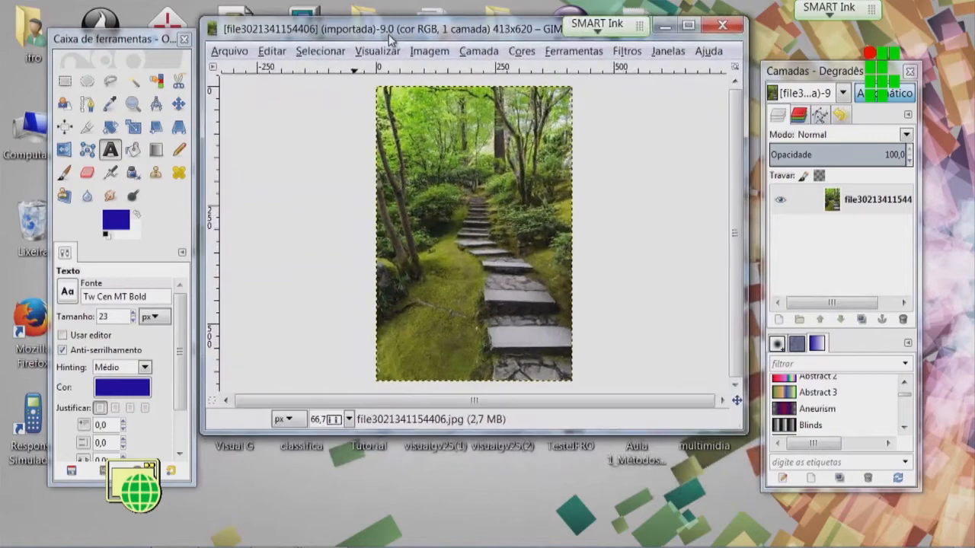
# Step: Open file3751347490490.jpg, converting its embedded colour profile to sRGB, and move its window partly clear of the stone path image
pyautogui.click(229, 51)
pyautogui.click(251, 104)
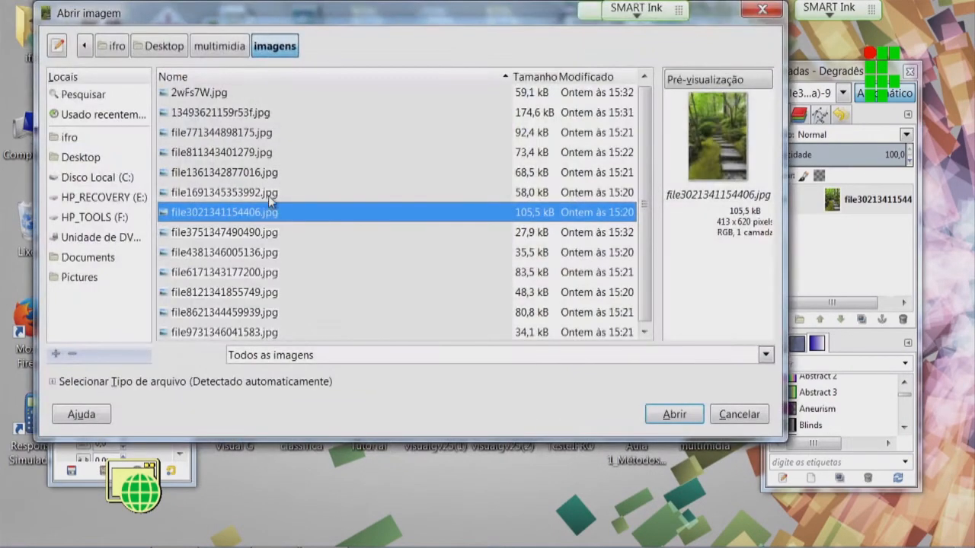
pyautogui.doubleClick(269, 232)
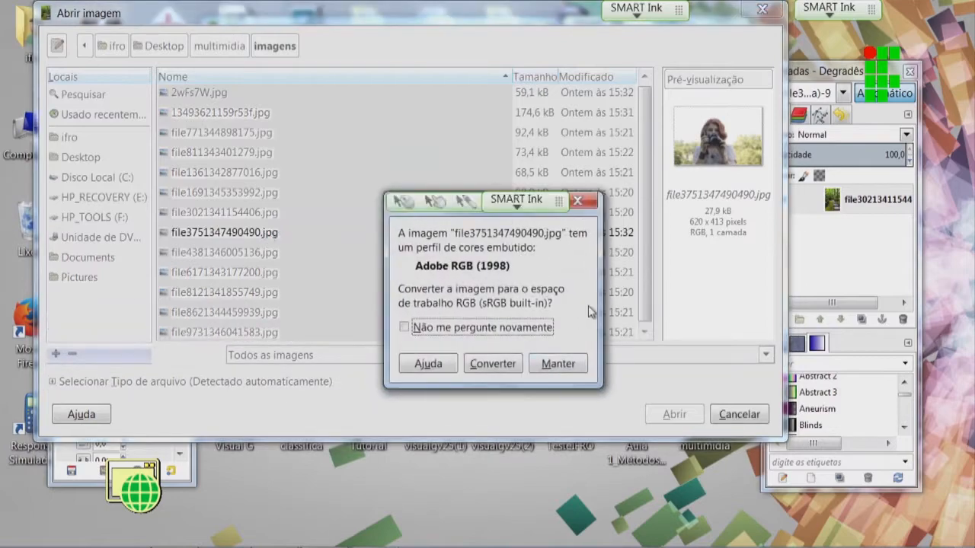
pyautogui.click(493, 364)
pyautogui.moveTo(354, 80); pyautogui.dragTo(596, 159)
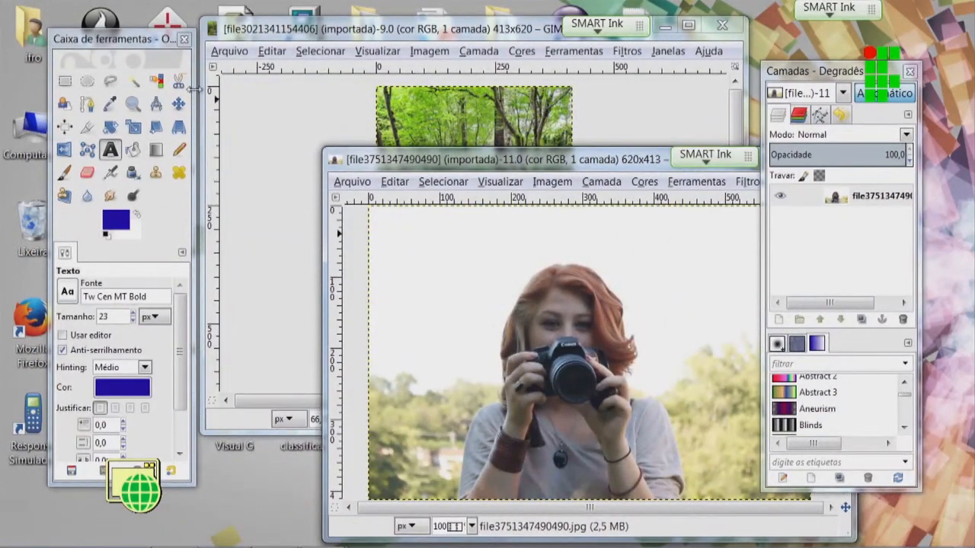
# Step: Open file6171343177200.jpg from the imagens folder and move its window aside to uncover the stone path image
pyautogui.click(241, 55)
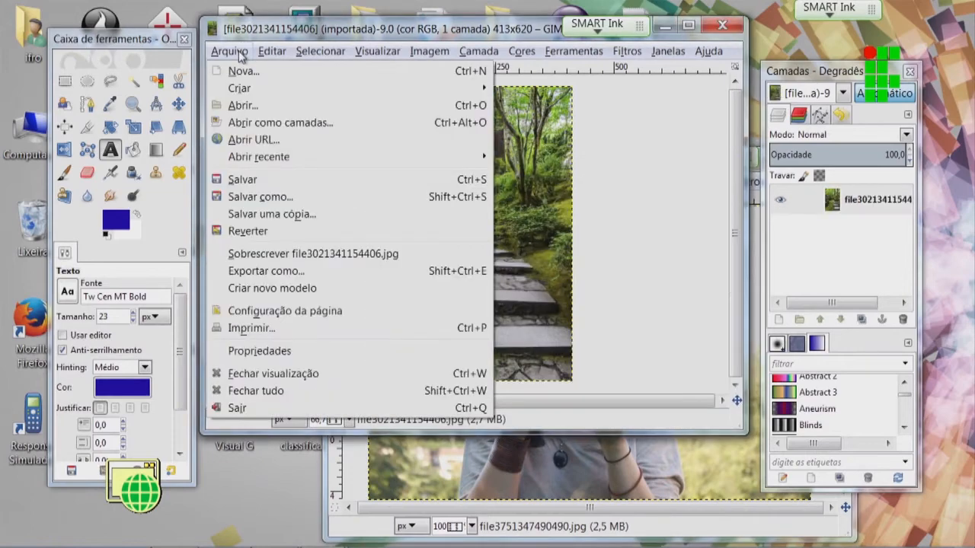
pyautogui.click(255, 103)
pyautogui.doubleClick(272, 270)
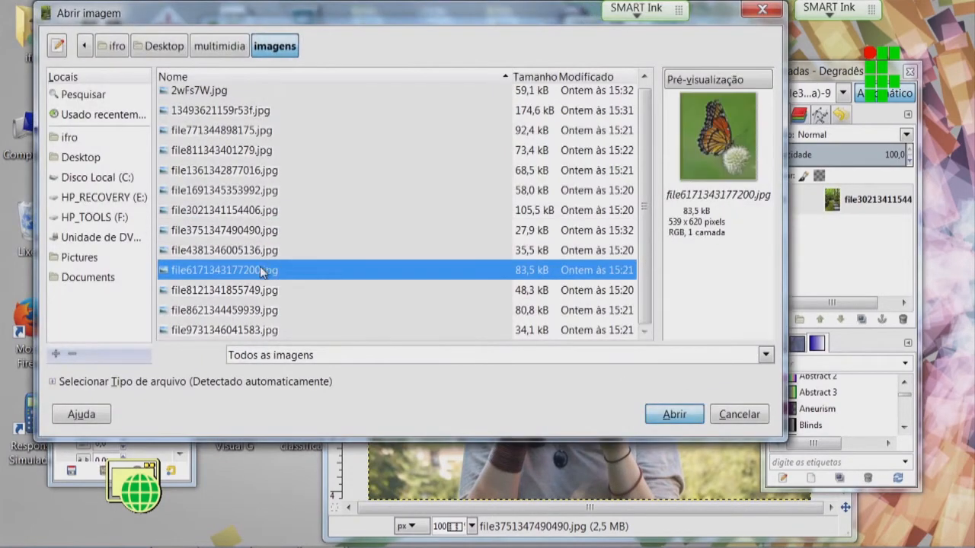
pyautogui.click(475, 364)
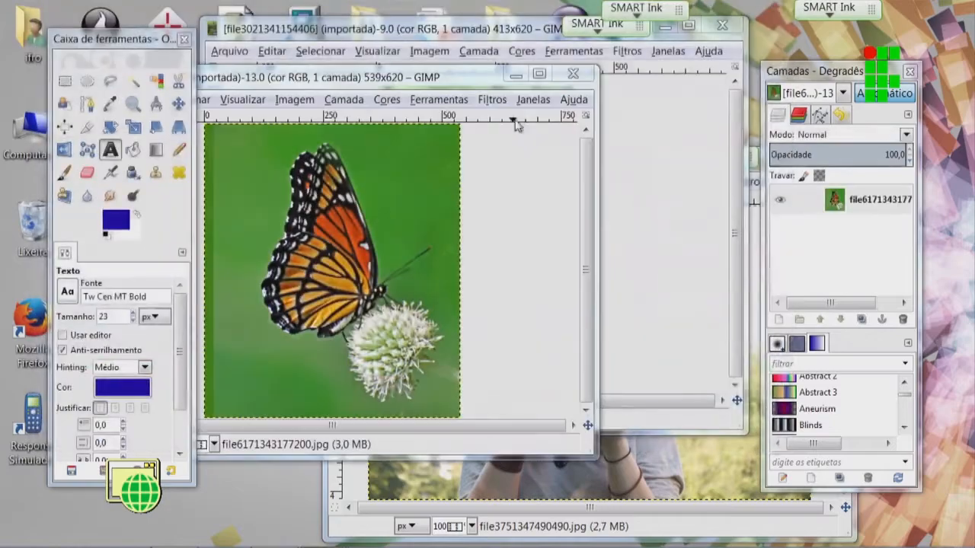
pyautogui.moveTo(476, 35); pyautogui.dragTo(318, 191)
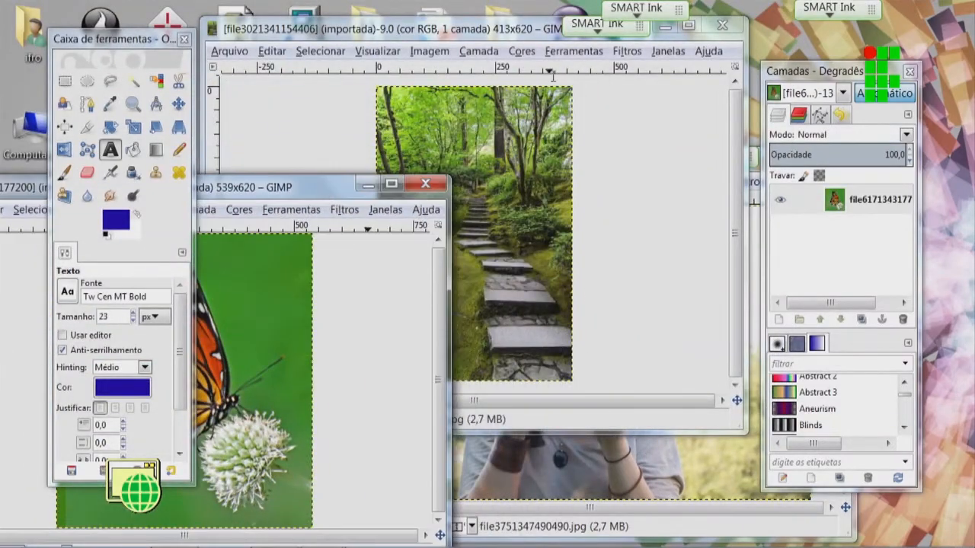
# Step: Maximize the stone path image window and restore it to its previous size
pyautogui.doubleClick(492, 29)
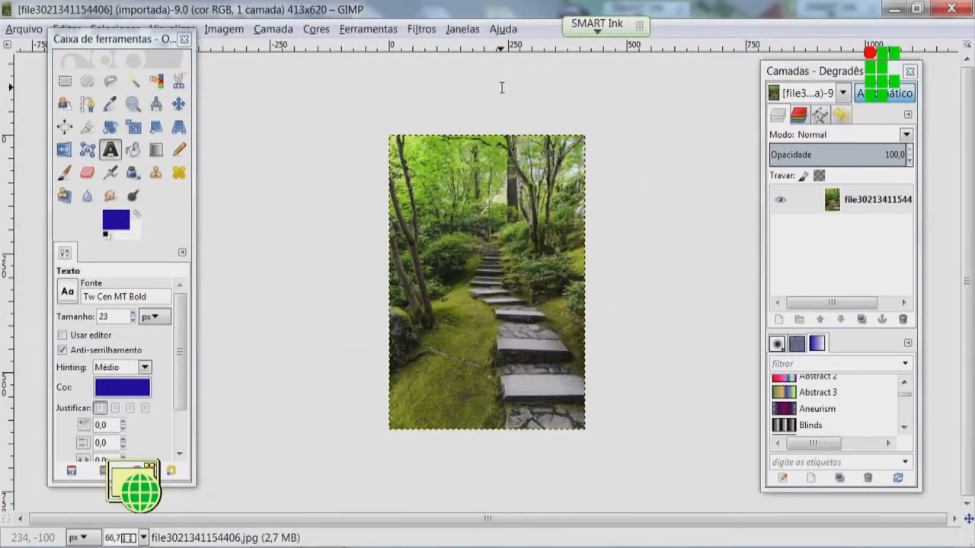
pyautogui.click(917, 8)
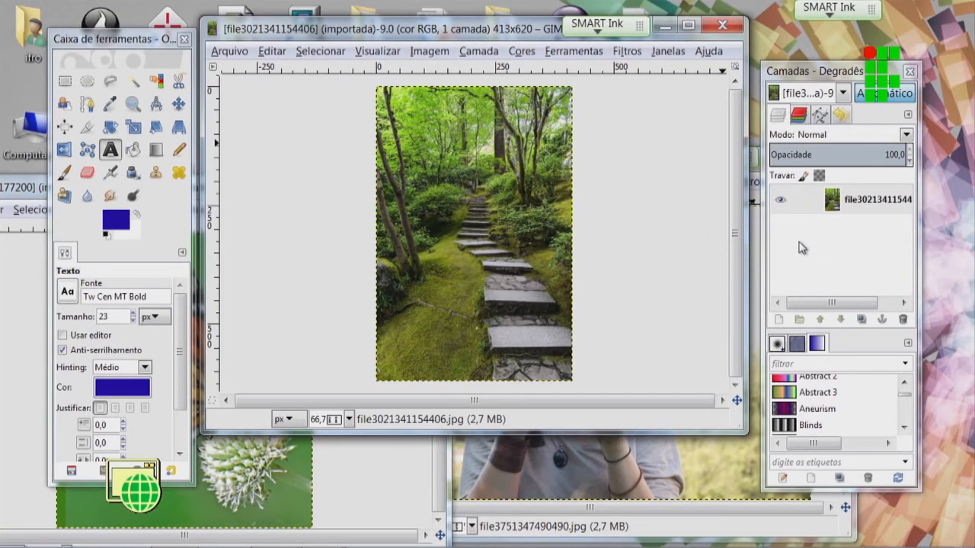
# Step: Close the stone path and photographer images, and place the butterfly image window between the toolbox and the Camadas dock
pyautogui.click(727, 25)
pyautogui.moveTo(518, 158); pyautogui.dragTo(447, 138)
pyautogui.click(754, 136)
pyautogui.moveTo(279, 199); pyautogui.dragTo(559, 84)
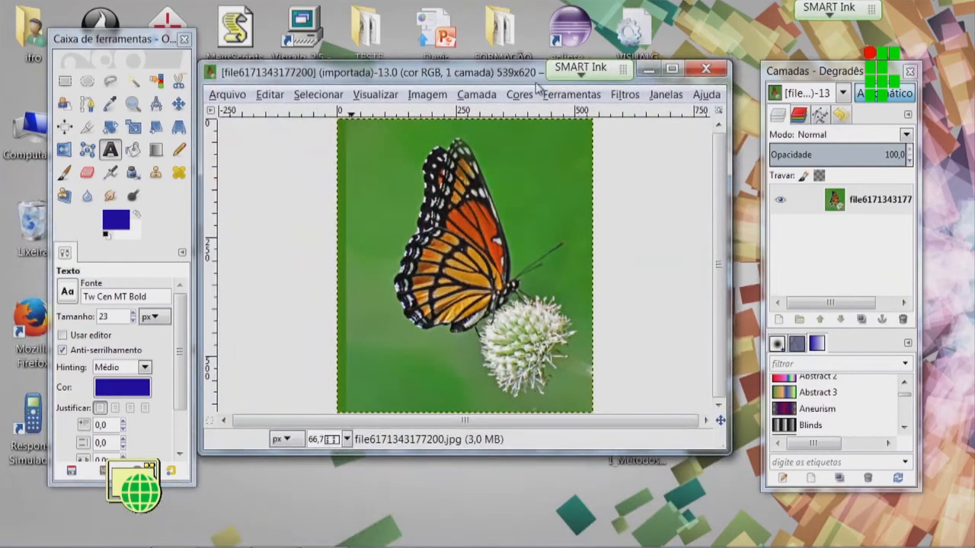
pyautogui.click(214, 97)
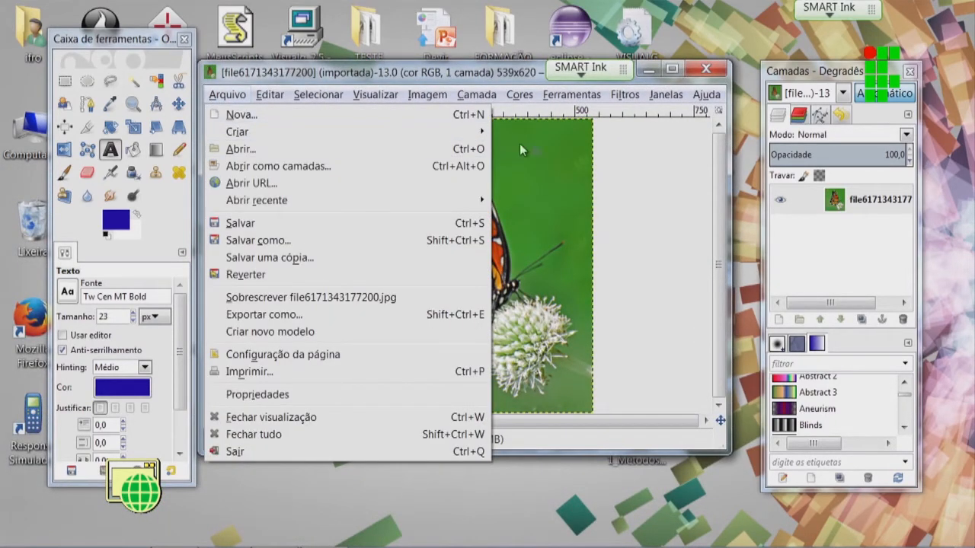
pyautogui.click(626, 145)
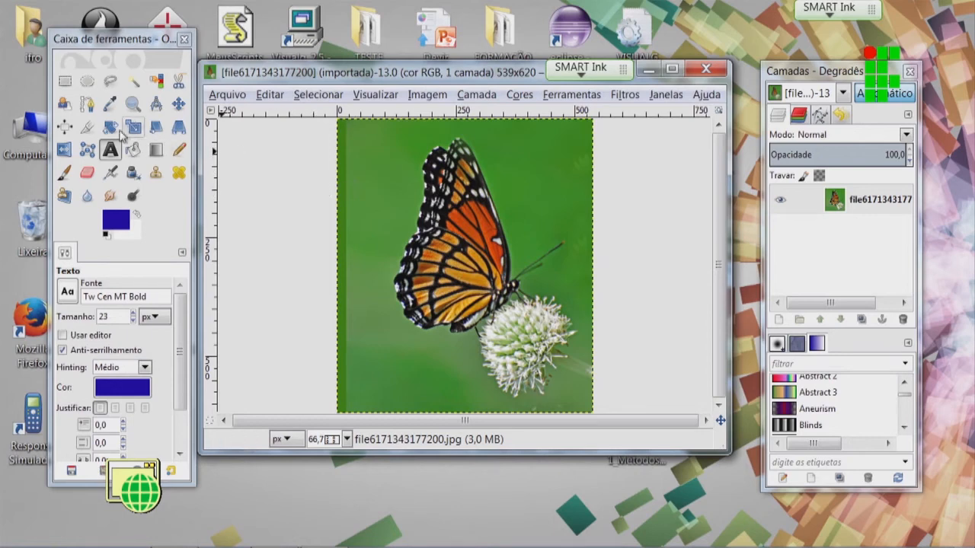
# Step: Cut three rectangular areas out of the butterfly image: the upper wing, the lower wing and a patch over the antenna and flower
pyautogui.click(66, 81)
pyautogui.moveTo(391, 146); pyautogui.dragTo(512, 236)
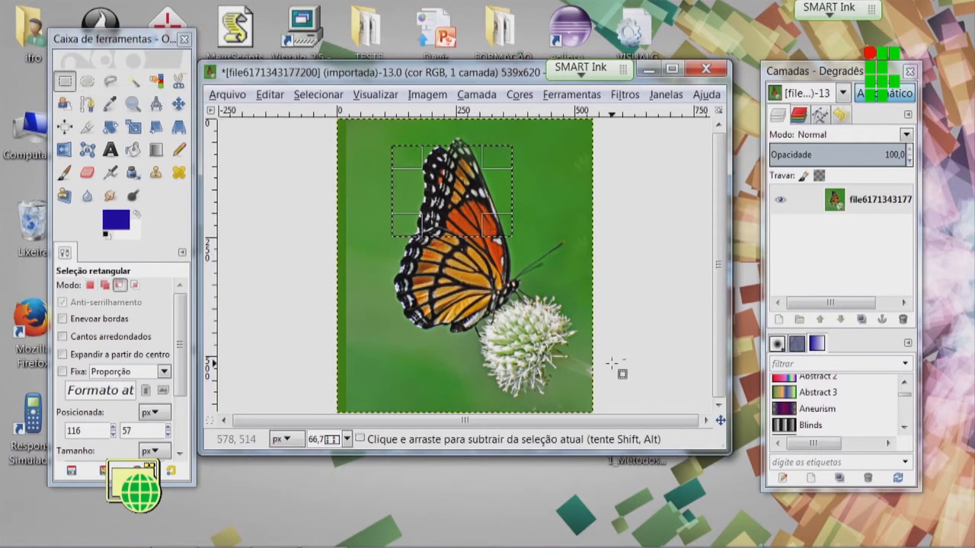
pyautogui.hotkey('ctrl', 'x')
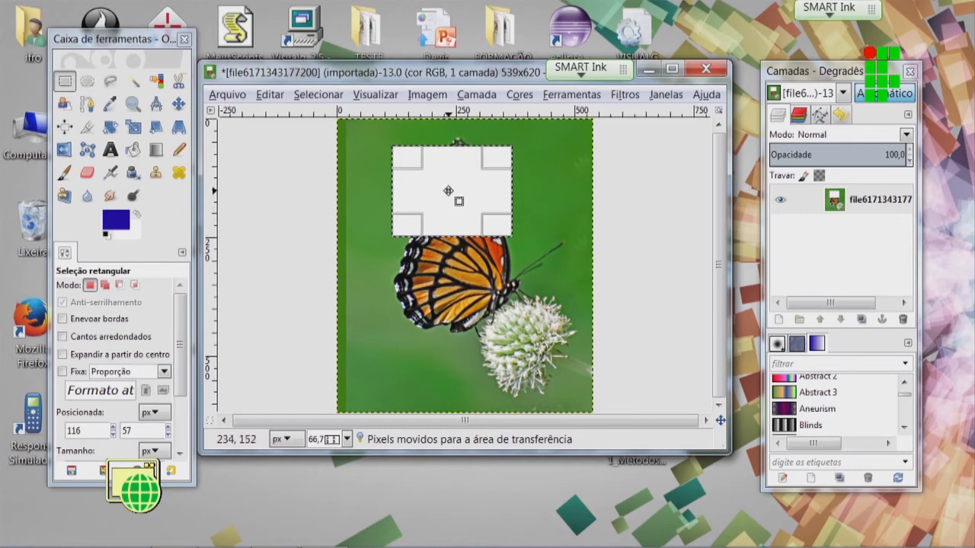
pyautogui.moveTo(459, 200); pyautogui.dragTo(423, 326)
pyautogui.hotkey('ctrl', 'x')
pyautogui.moveTo(518, 255); pyautogui.dragTo(577, 350)
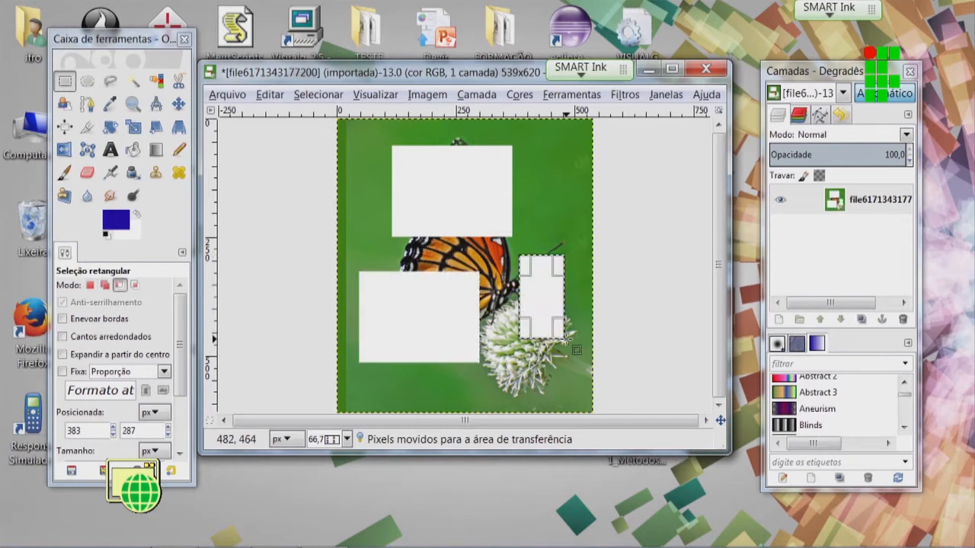
# Step: Undo all three cuts and the later selection changes, going back to the first rectangular selection over the upper wing
pyautogui.hotkey('ctrl', 'z')
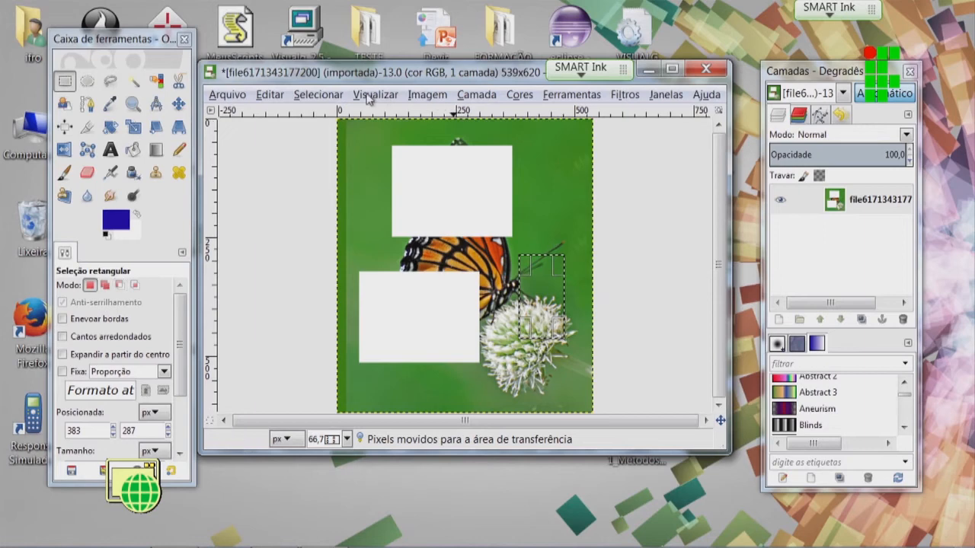
pyautogui.click(286, 96)
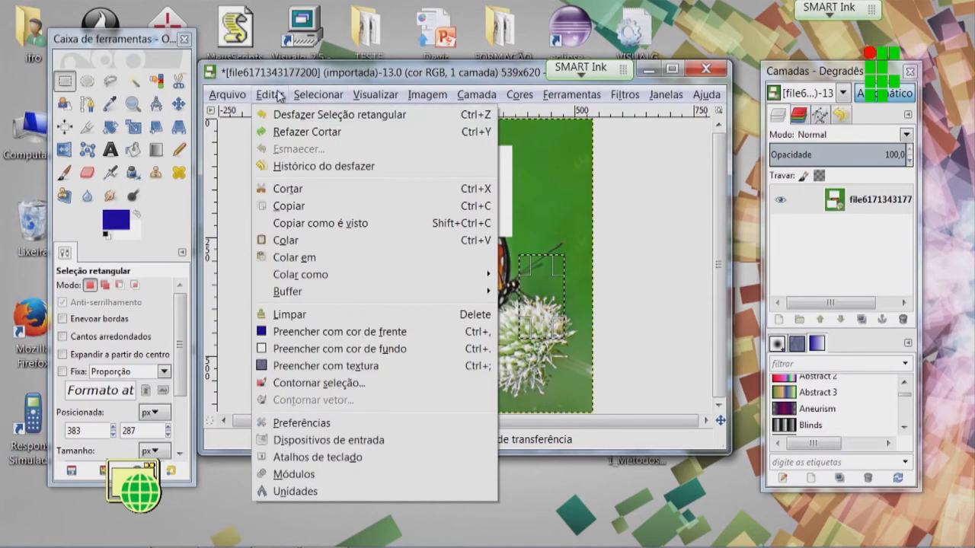
pyautogui.click(649, 219)
pyautogui.hotkey('ctrl', 'z')
pyautogui.hotkey('ctrl', 'z')
pyautogui.hotkey('ctrl', 'z')
pyautogui.hotkey('ctrl', 'z')
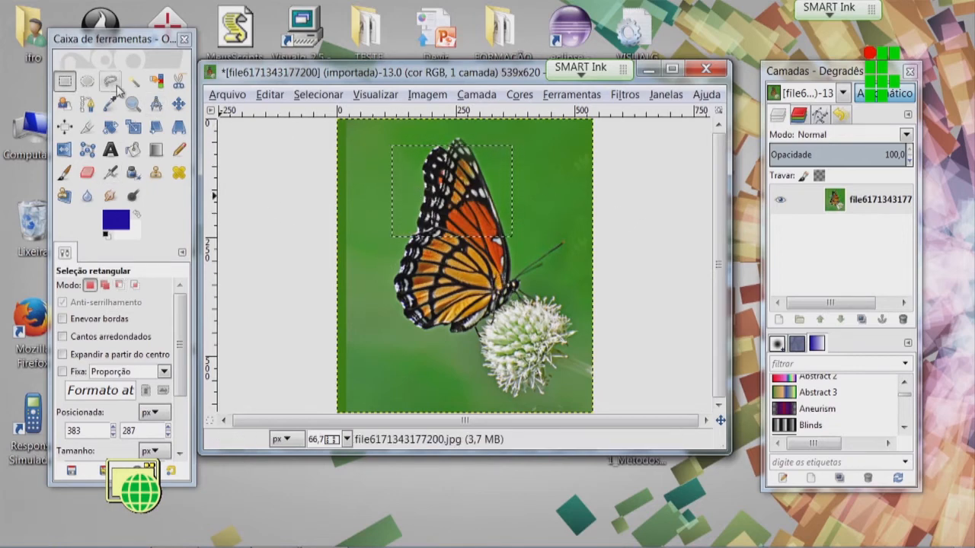
# Step: Activate the Text tool with a font size of 26 px and change the foreground colour to dark red a2001b
pyautogui.click(109, 149)
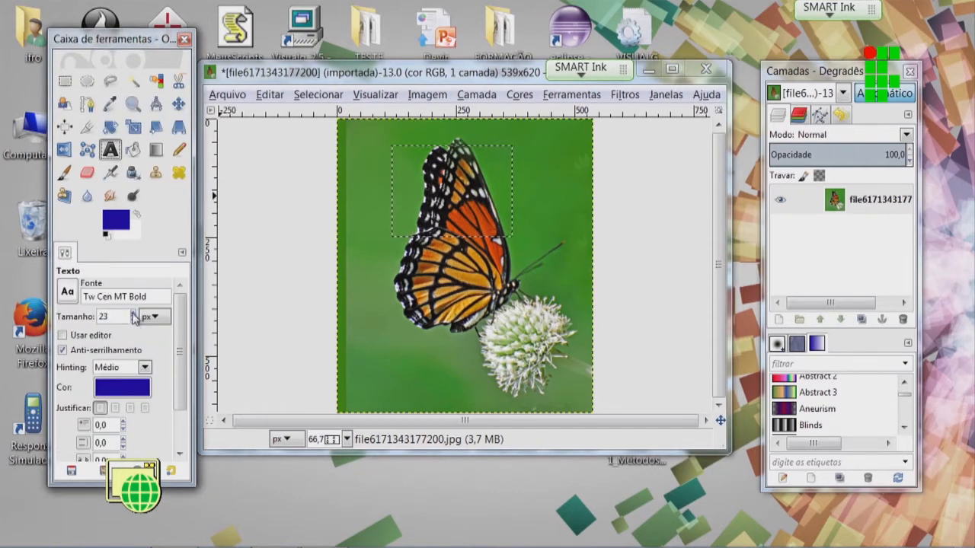
pyautogui.click(117, 222)
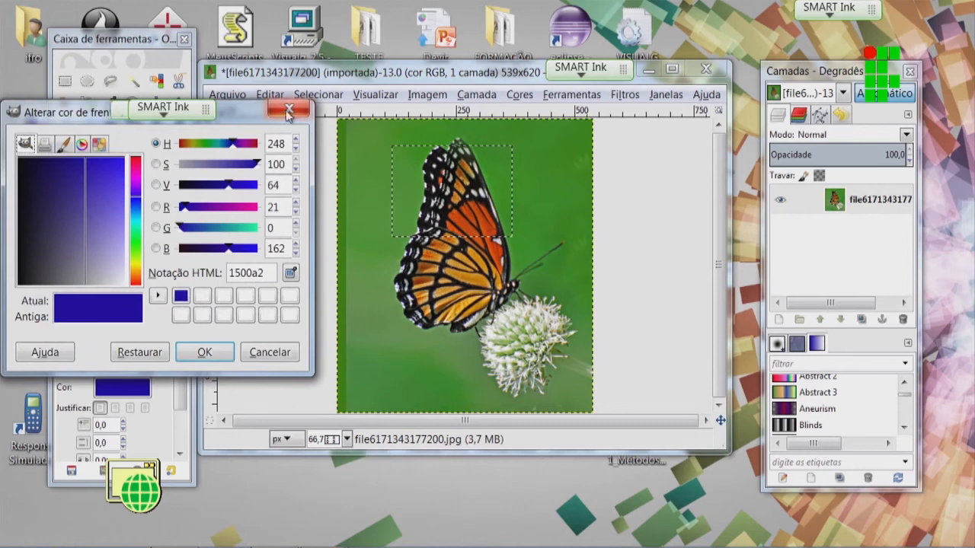
pyautogui.click(135, 165)
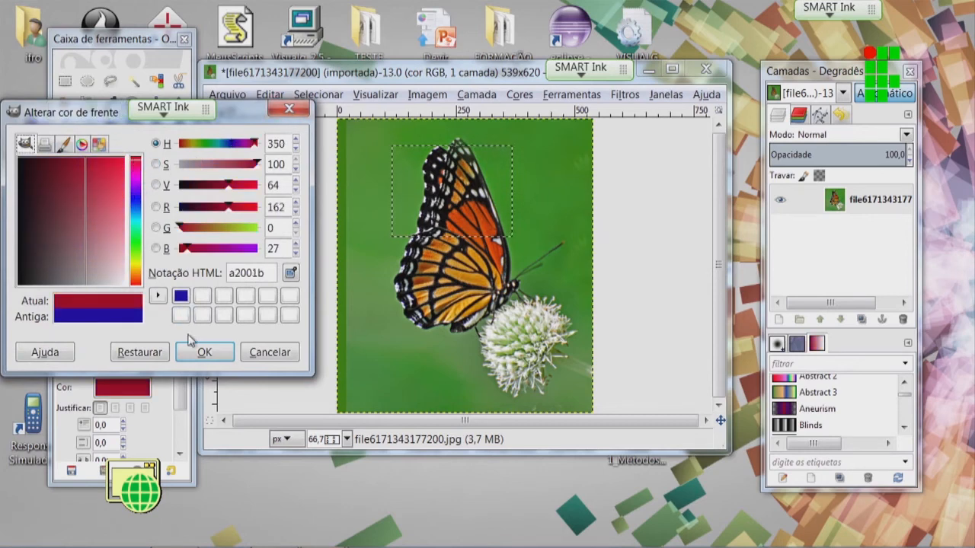
pyautogui.click(202, 351)
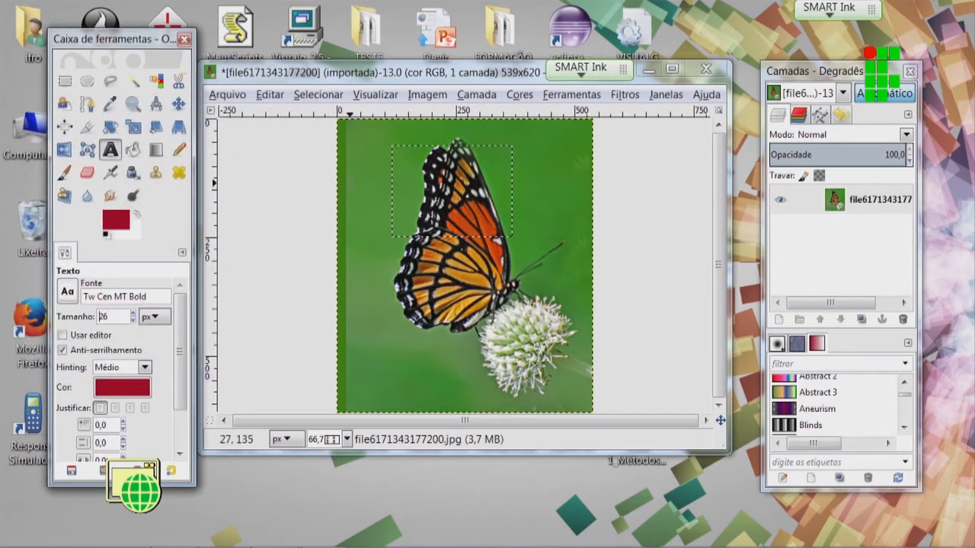
# Step: Write "texto escrito sobre a imagem" across the butterfly's upper wing
pyautogui.click(366, 167)
pyautogui.press('capslock')
pyautogui.press('capslock')
pyautogui.write('te')
pyautogui.write('xty')
pyautogui.press('BackSpace')
pyautogui.write('o escrito sobre')
pyautogui.press('BackSpace')
pyautogui.press('BackSpace')
pyautogui.press('BackSpace')
pyautogui.write('bre a imagem')
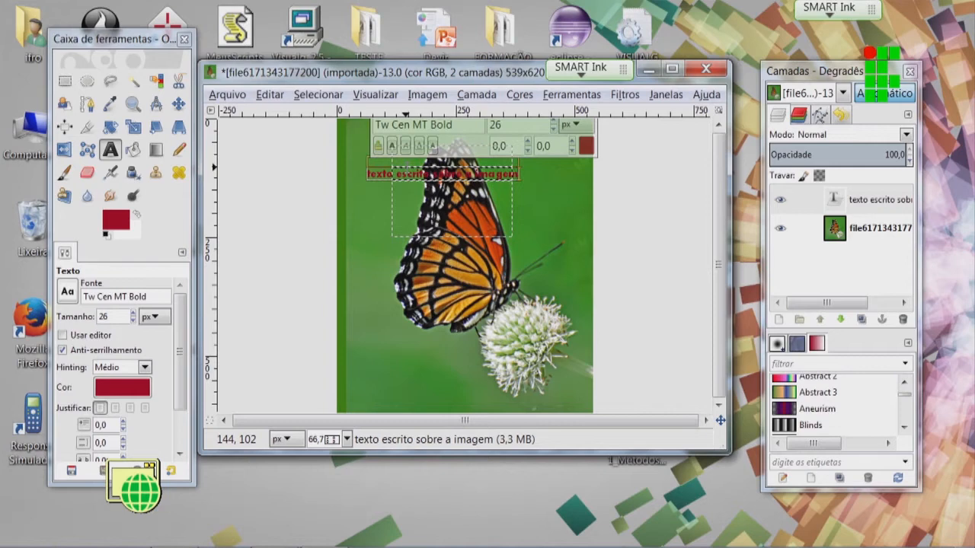
# Step: Delete the butterfly caption back to "tex" and widen its text frame to about 302 × 54 px
pyautogui.hotkey('shift', 'Left')
pyautogui.hotkey('shift', 'Left')
pyautogui.hotkey('shift', 'Left')
pyautogui.hotkey('shift', 'Left')
pyautogui.hotkey('shift', 'Left')
pyautogui.hotkey('shift', 'Left')
pyautogui.hotkey('shift', 'Left')
pyautogui.hotkey('shift', 'Left')
pyautogui.hotkey('shift', 'Left')
pyautogui.hotkey('shift', 'Left')
pyautogui.hotkey('shift', 'Left')
pyautogui.hotkey('shift', 'Left')
pyautogui.hotkey('shift', 'Left')
pyautogui.hotkey('shift', 'Left')
pyautogui.hotkey('shift', 'Left')
pyautogui.hotkey('shift', 'Left')
pyautogui.hotkey('shift', 'Left')
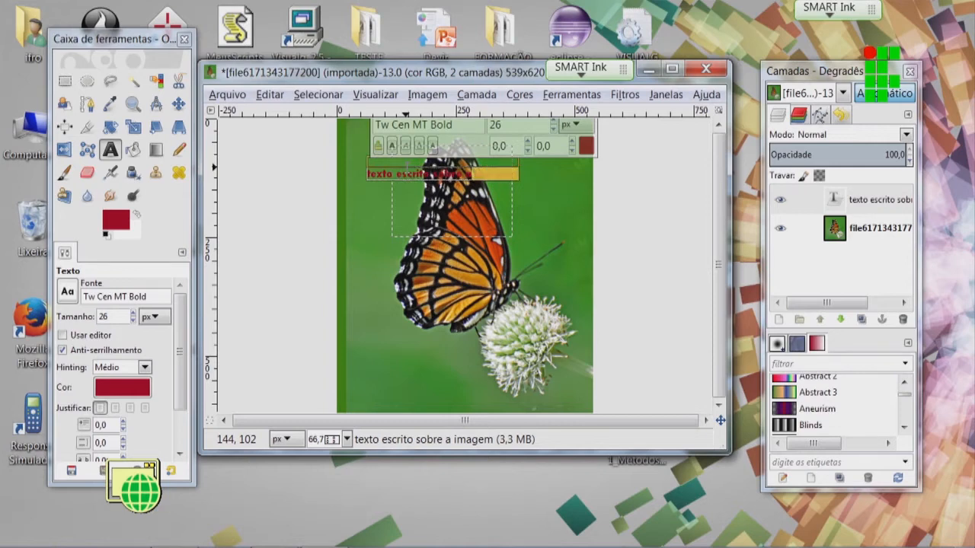
pyautogui.press('BackSpace')
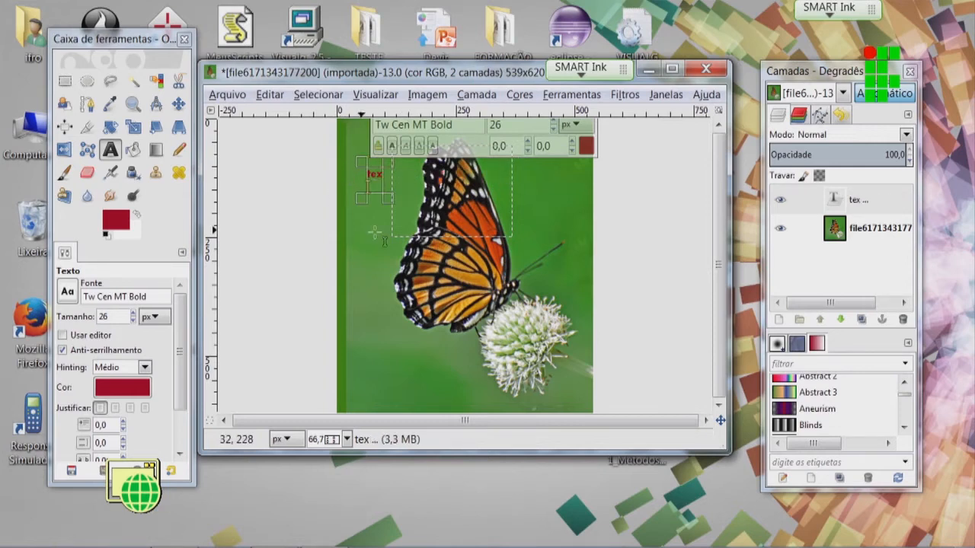
pyautogui.moveTo(391, 200); pyautogui.dragTo(517, 200)
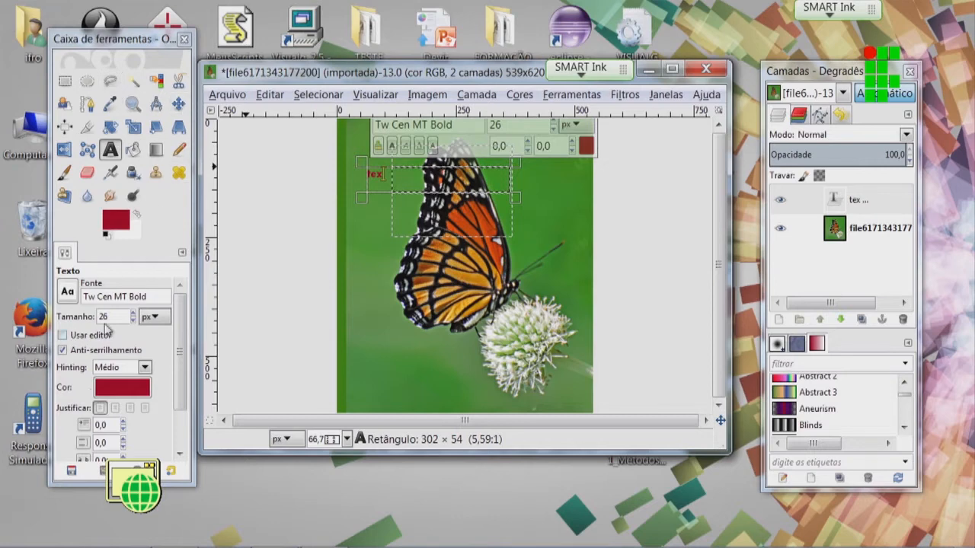
# Step: Shorten the butterfly caption to "t" and draw a larger text frame, about 528 × 296 px, over the upper half of the image
pyautogui.click(117, 220)
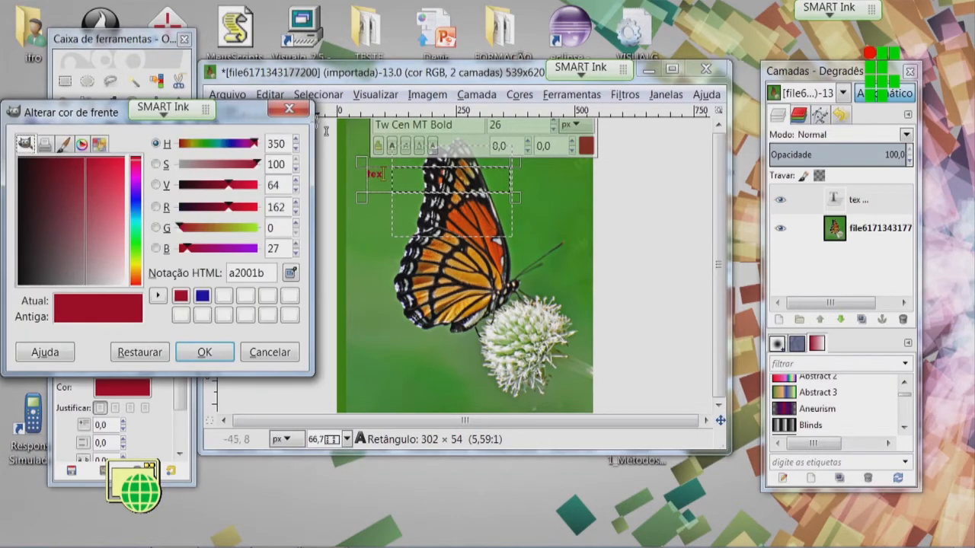
pyautogui.click(289, 109)
pyautogui.click(384, 174)
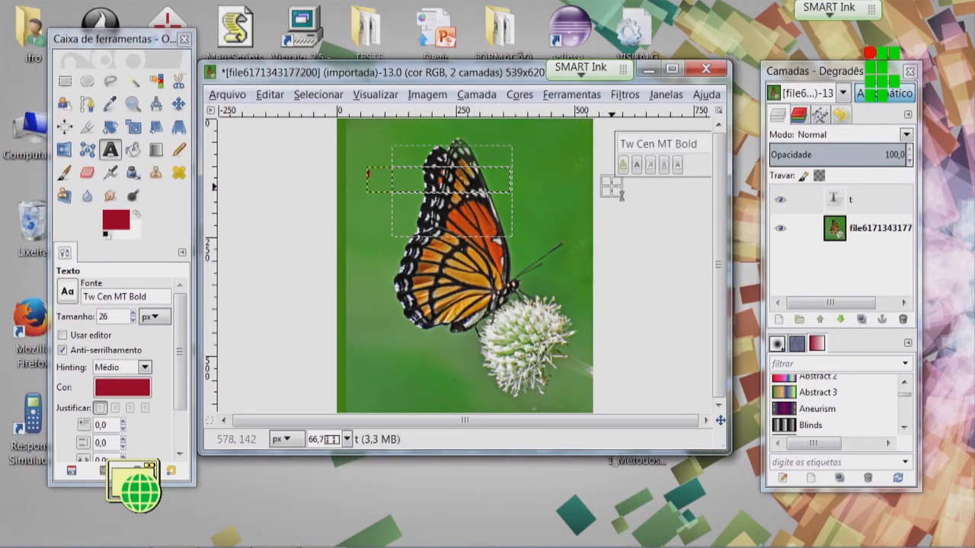
pyautogui.moveTo(312, 134); pyautogui.dragTo(561, 272)
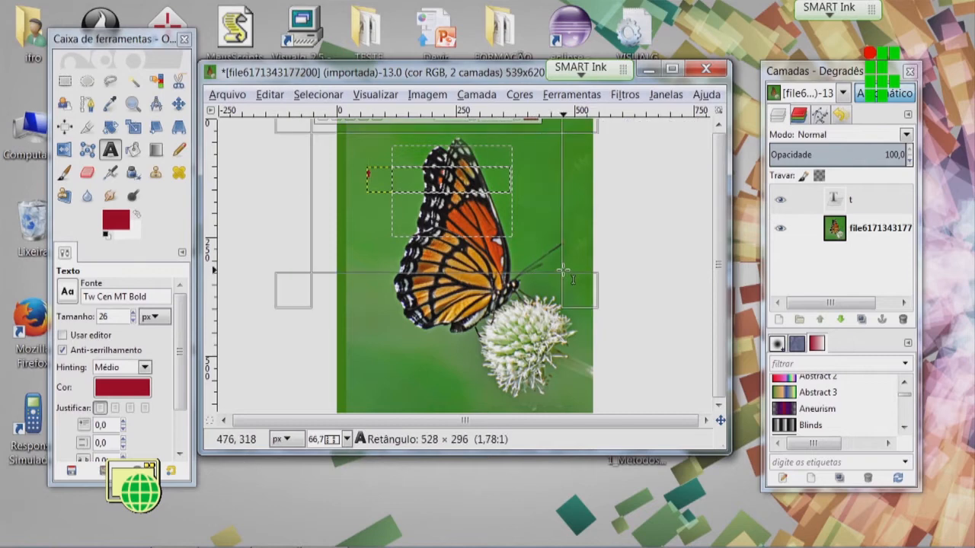
# Step: Close the butterfly image and discard its unsaved changes
pyautogui.click(233, 96)
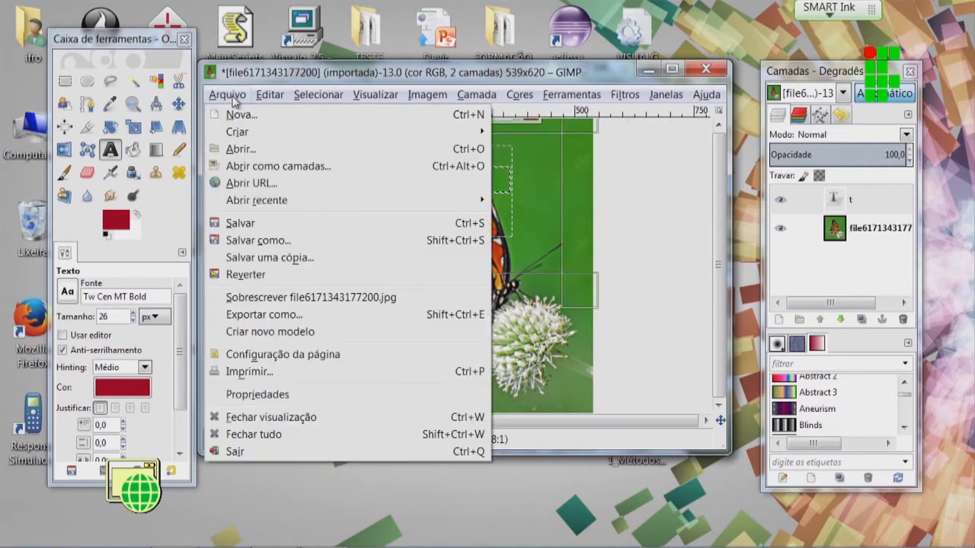
pyautogui.click(255, 437)
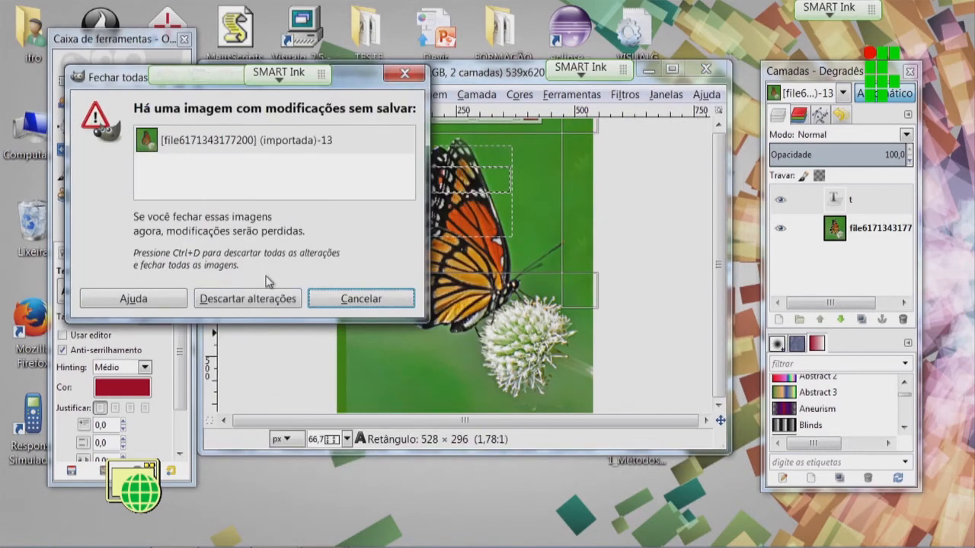
pyautogui.click(260, 296)
# Step: Open the railway image file8121341855749.jpg, converting its embedded colour profile to the RGB working space
pyautogui.click(228, 96)
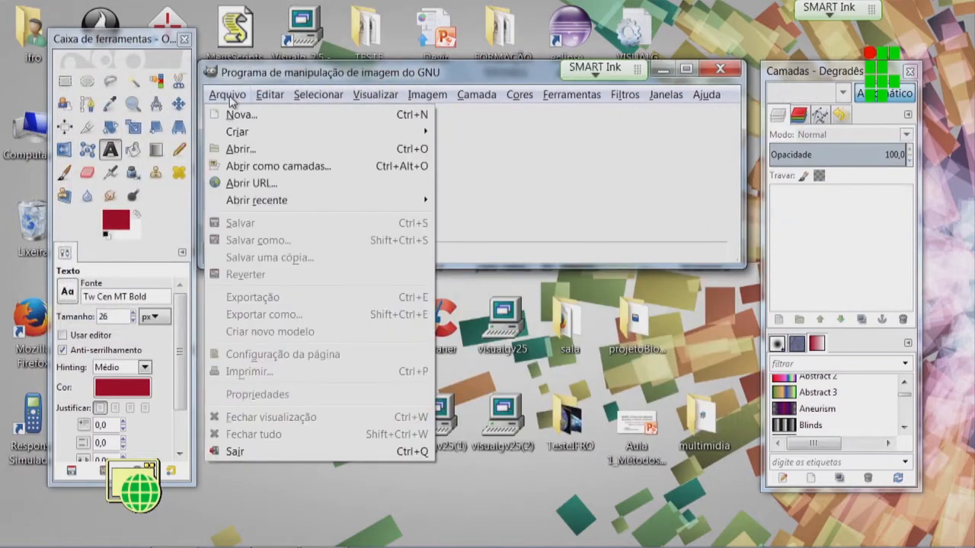
pyautogui.click(258, 147)
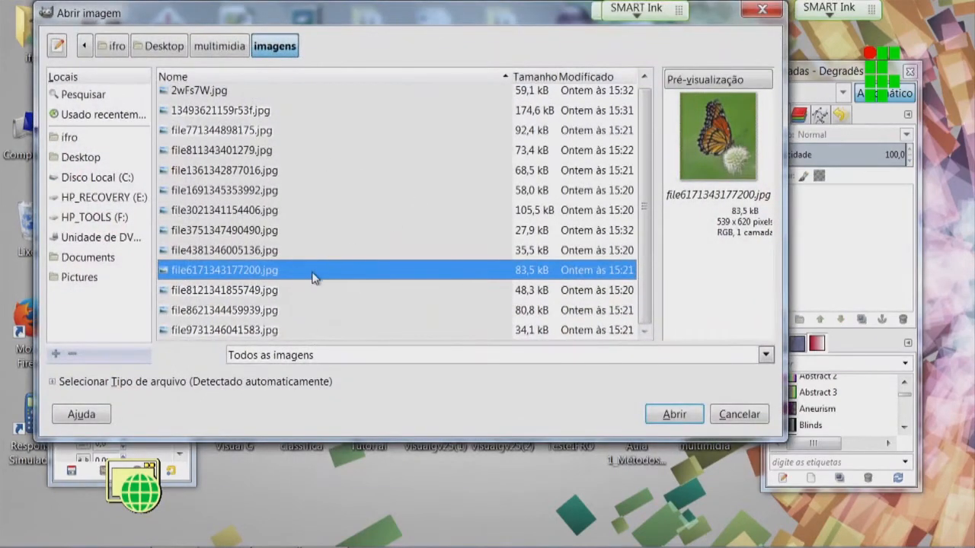
pyautogui.doubleClick(260, 289)
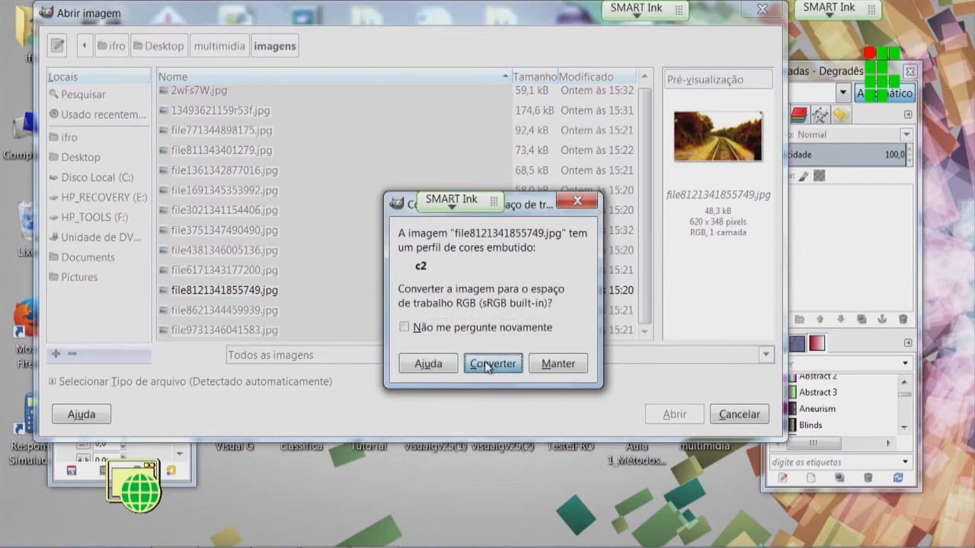
pyautogui.click(492, 364)
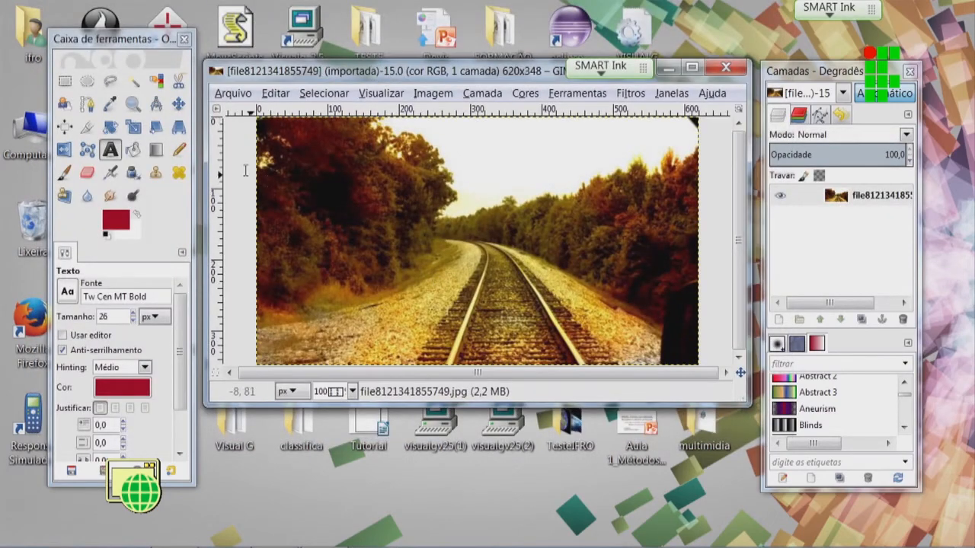
# Step: Write "TEXTO SOBRE A IMAGEM" in dark red across the trees above the railway, and finish by switching to the rectangular selection tool
pyautogui.click(110, 149)
pyautogui.click(349, 191)
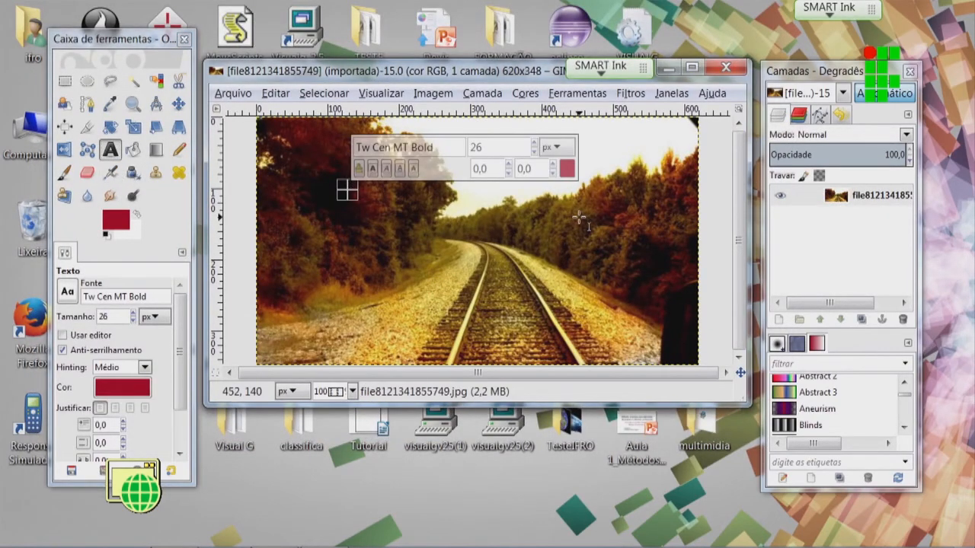
pyautogui.press('capslock')
pyautogui.press('capslock')
pyautogui.write('TEST')
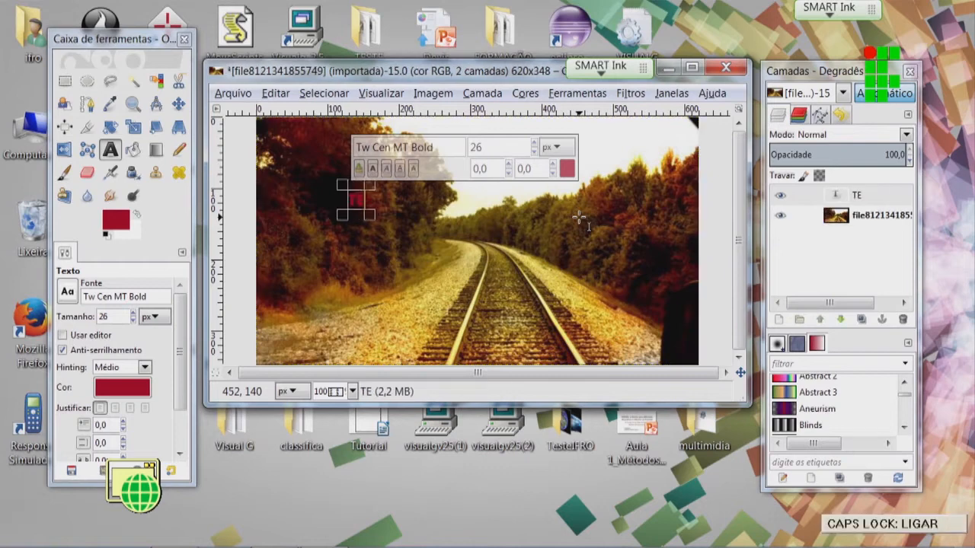
pyautogui.press('BackSpace')
pyautogui.press('BackSpace')
pyautogui.write('X')
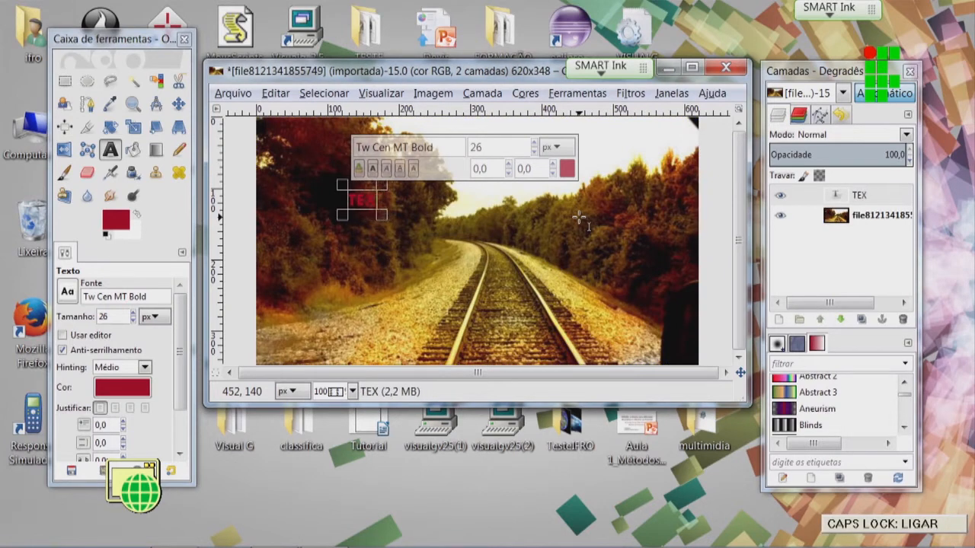
pyautogui.write('TO SOBR')
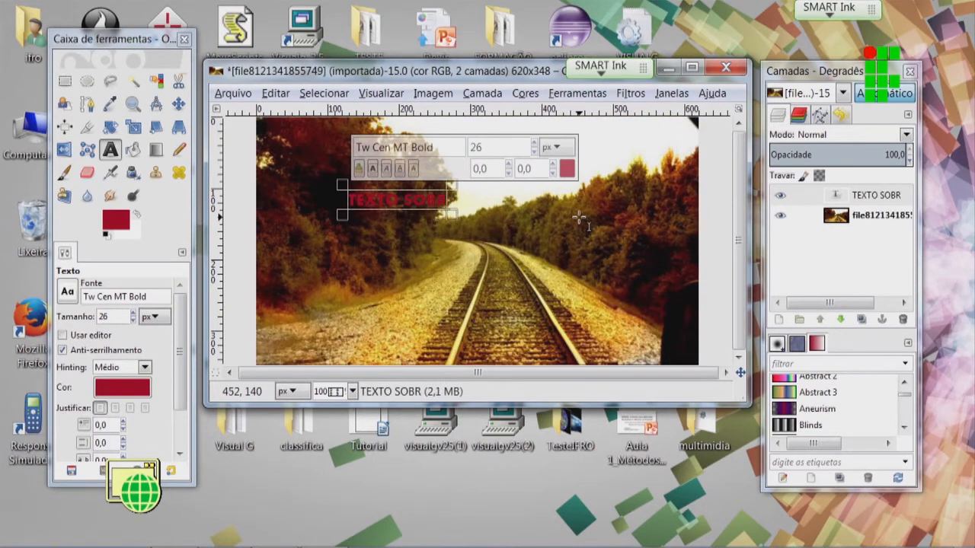
pyautogui.write('E A IMAGE')
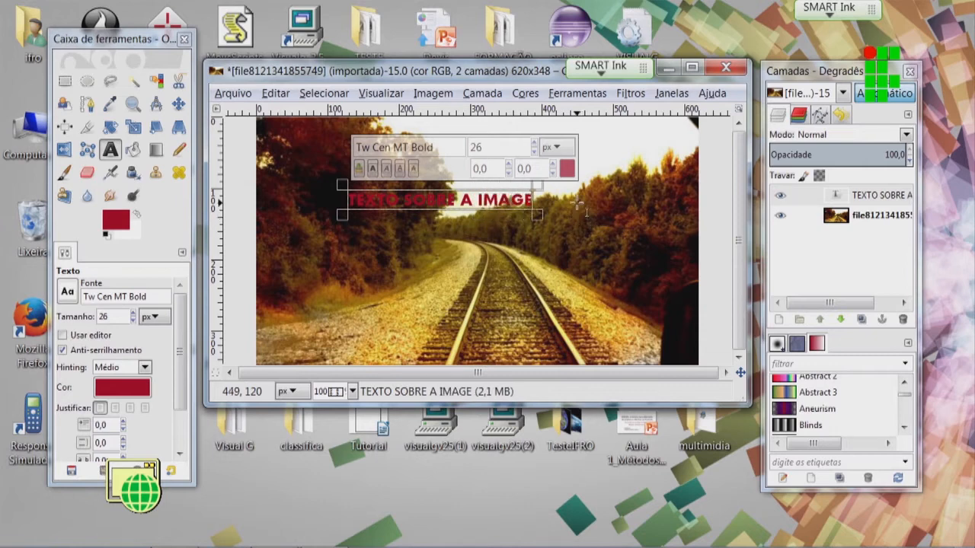
pyautogui.write('M')
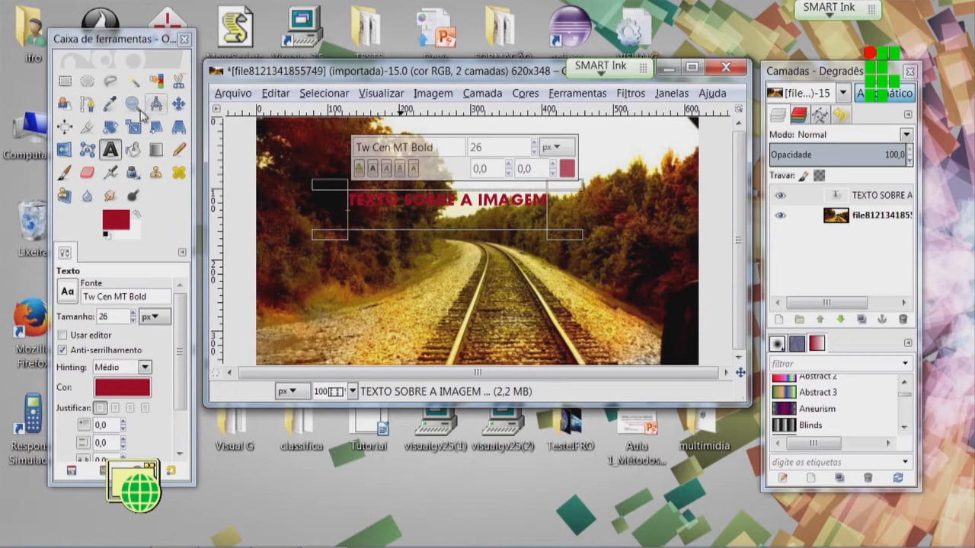
pyautogui.click(64, 82)
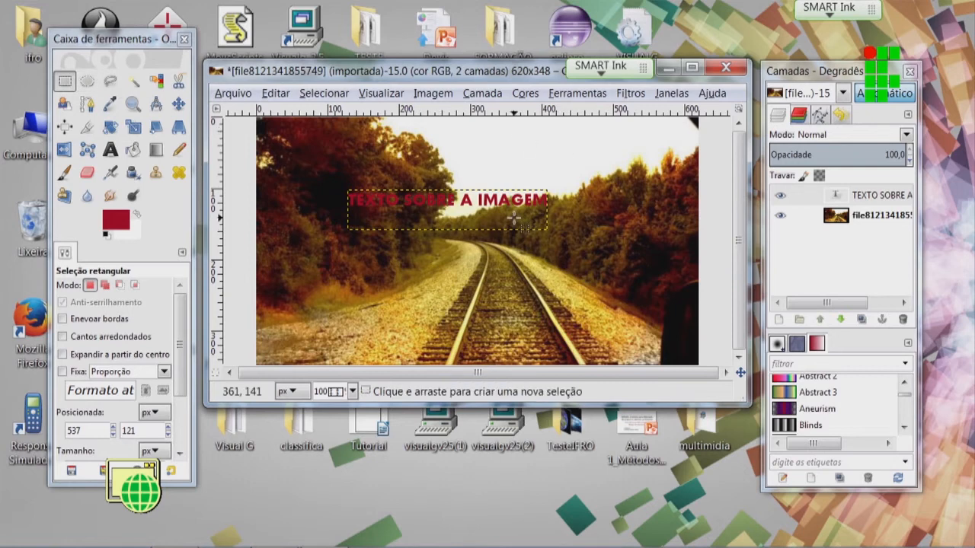
# Step: Close the railway image without saving its text
pyautogui.click(243, 94)
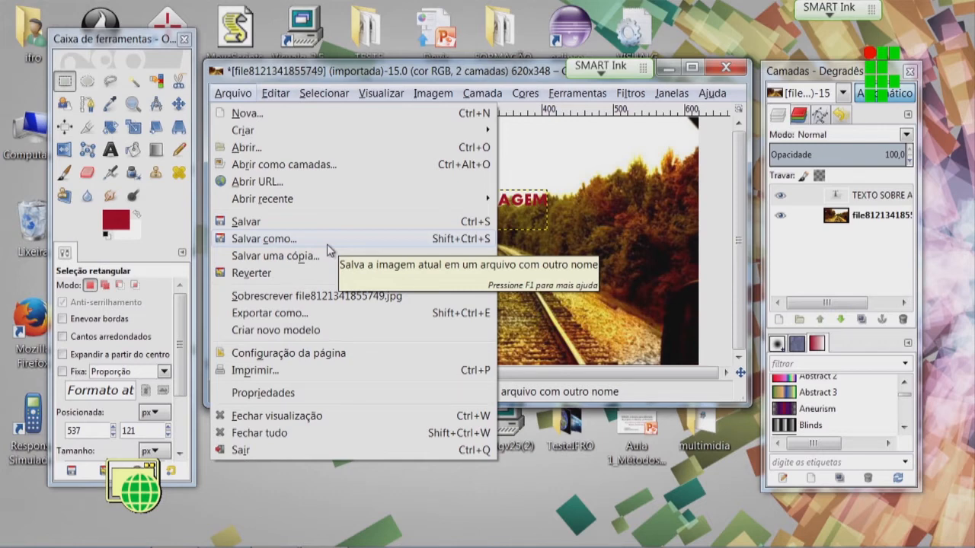
pyautogui.click(283, 432)
pyautogui.click(483, 332)
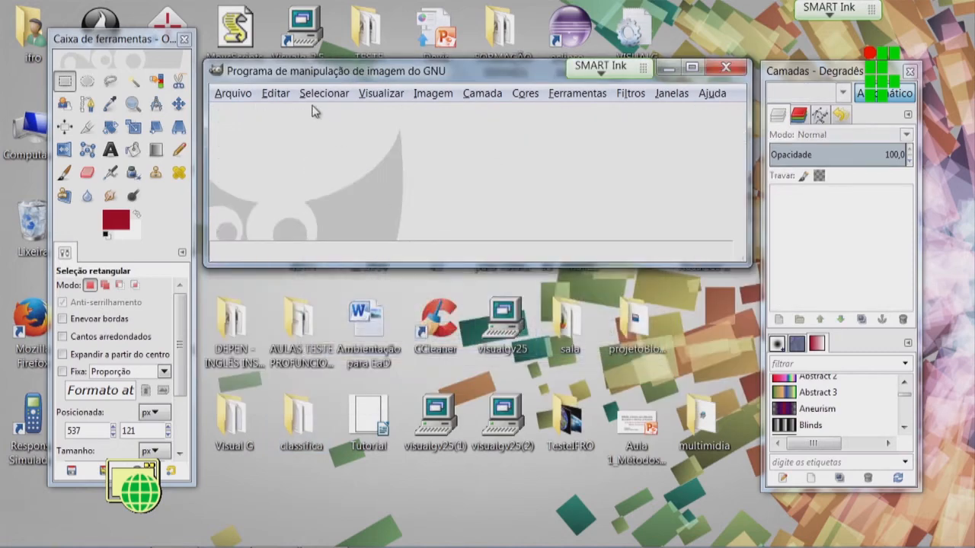
# Step: Preview several pictures in the imagens folder, open the lighthouse image file9731346041583.jpg and enlarge its window upwards
pyautogui.click(246, 95)
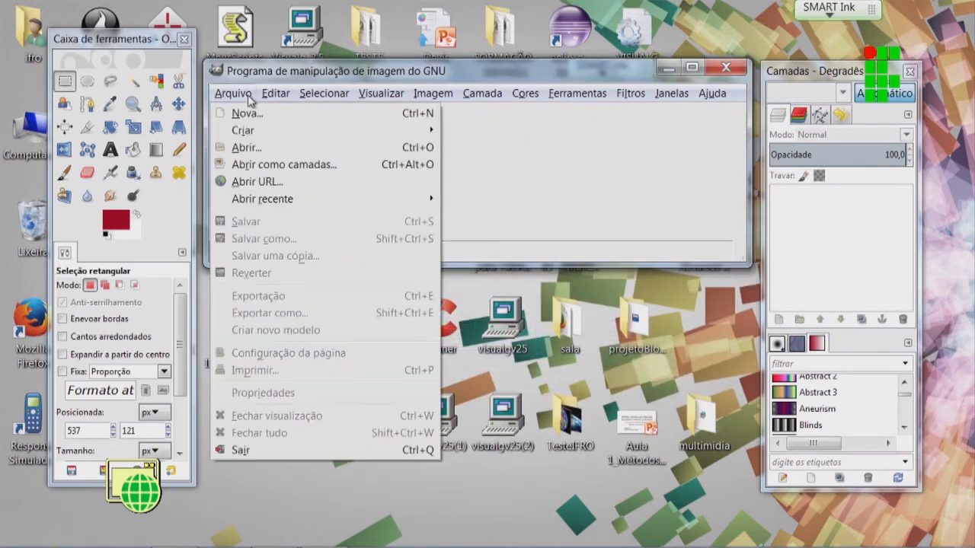
pyautogui.click(264, 147)
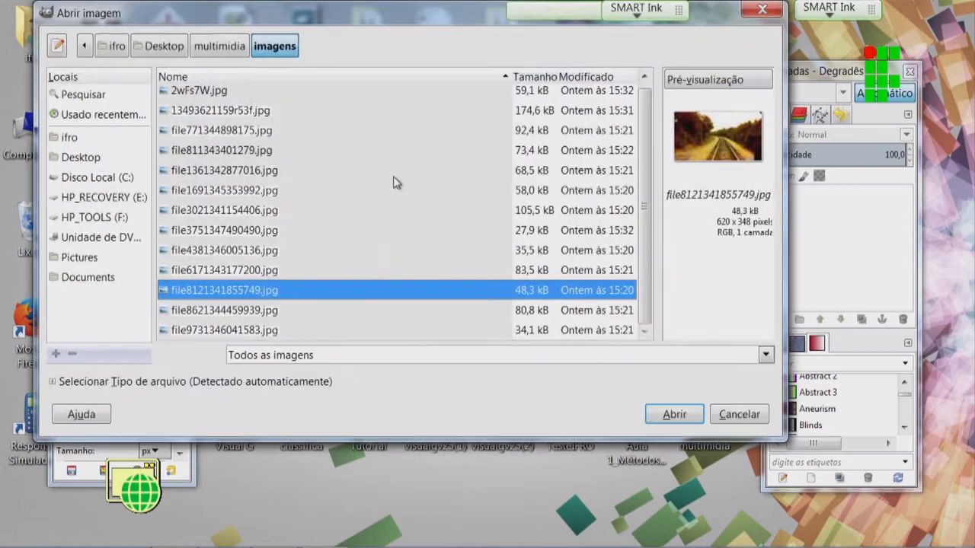
pyautogui.click(264, 277)
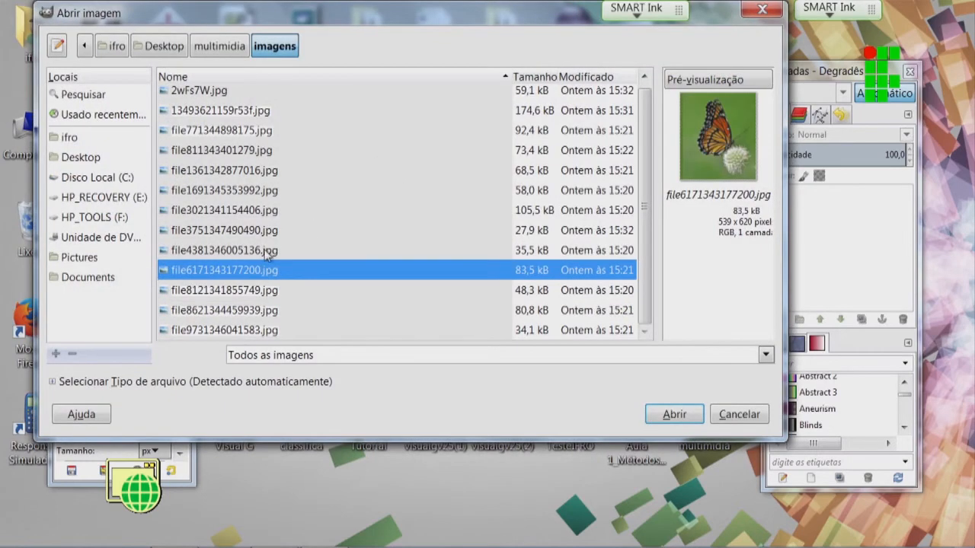
pyautogui.click(228, 97)
pyautogui.click(221, 115)
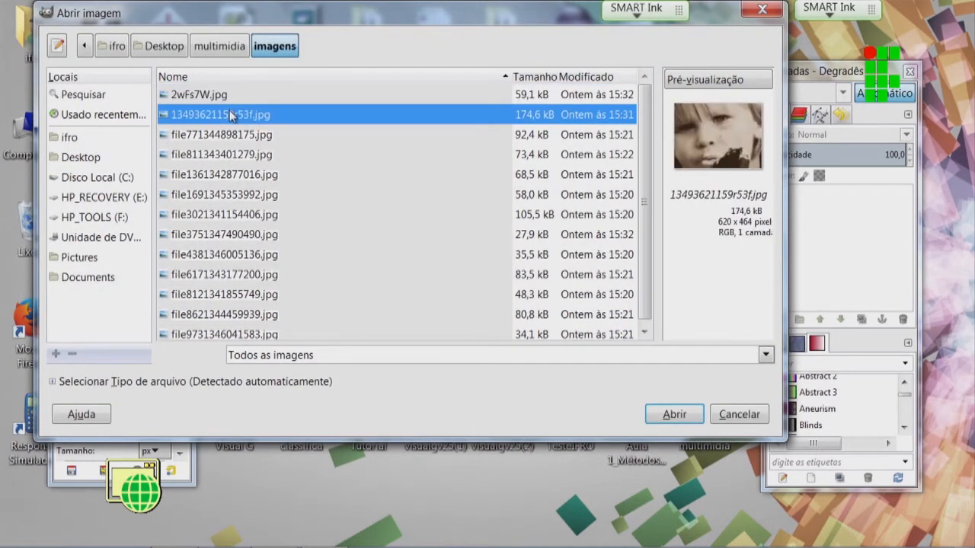
pyautogui.click(253, 134)
pyautogui.click(256, 295)
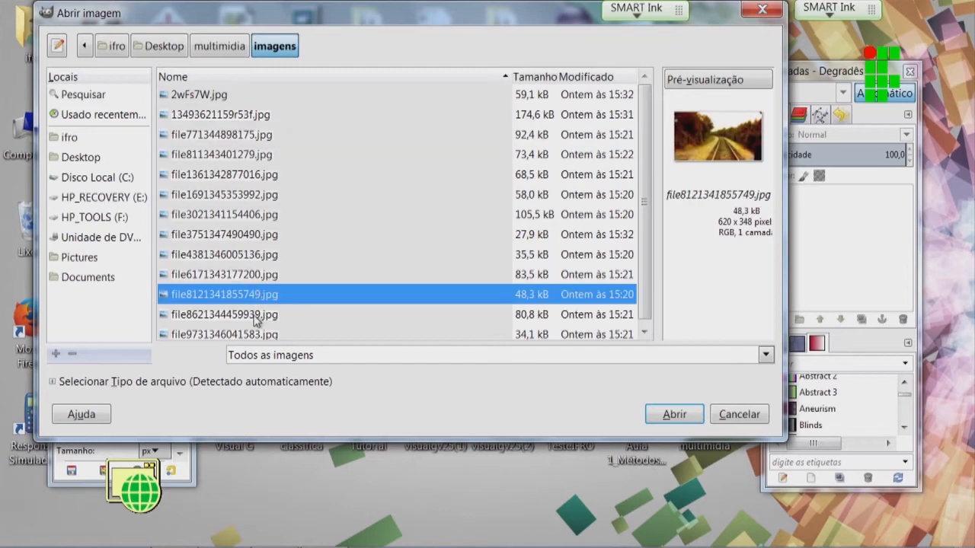
pyautogui.click(255, 315)
pyautogui.click(257, 336)
pyautogui.doubleClick(247, 330)
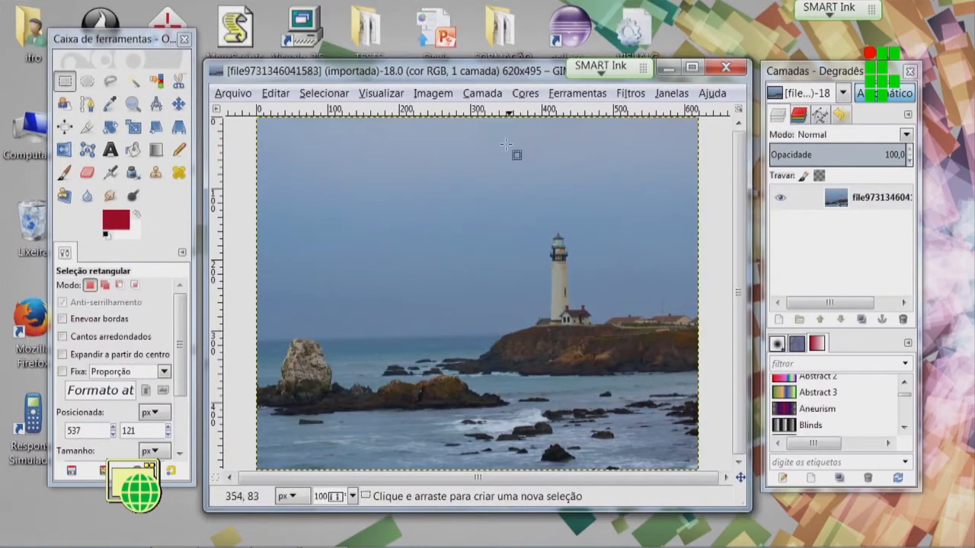
pyautogui.moveTo(476, 61); pyautogui.dragTo(476, 29)
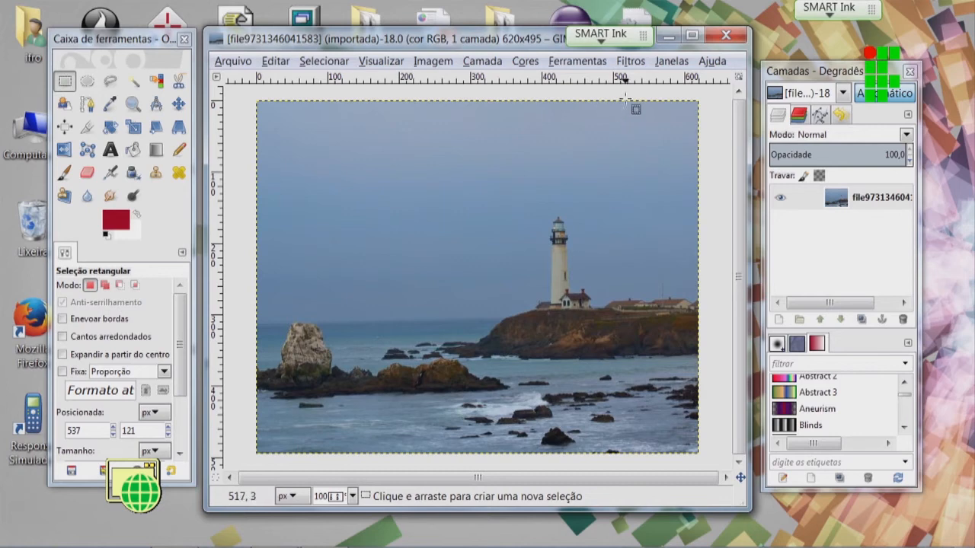
# Step: Look through the filter categories available for the lighthouse image, including the Decoração group
pyautogui.click(630, 60)
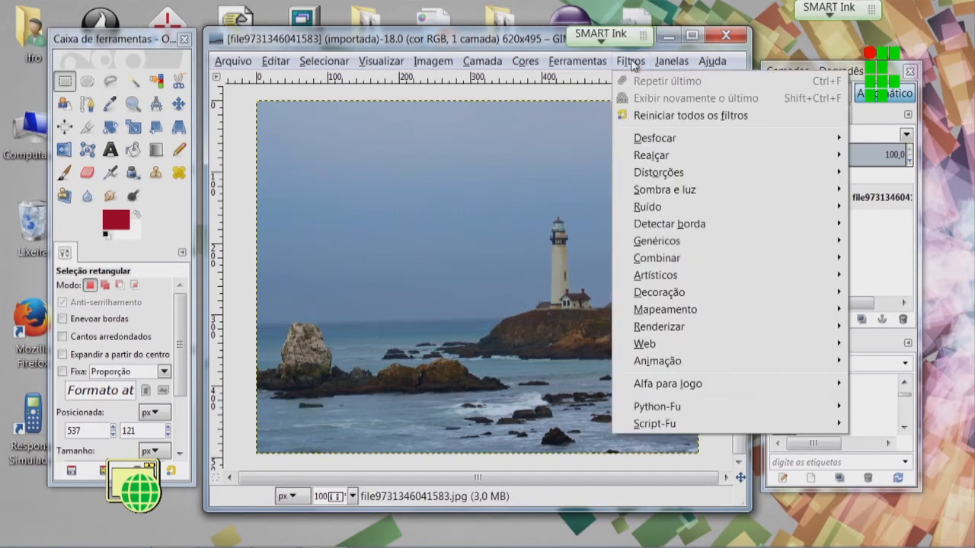
pyautogui.moveTo(648, 159)
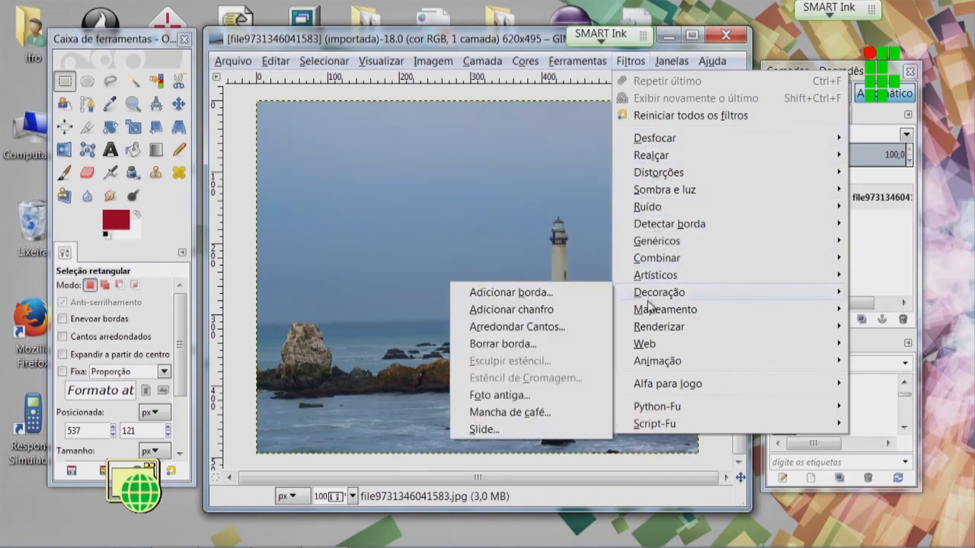
pyautogui.click(545, 38)
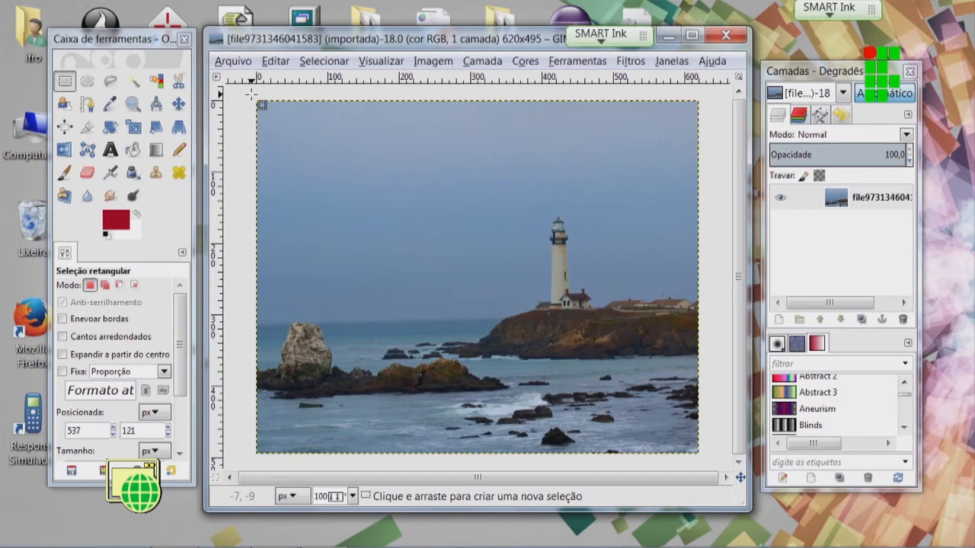
pyautogui.click(629, 62)
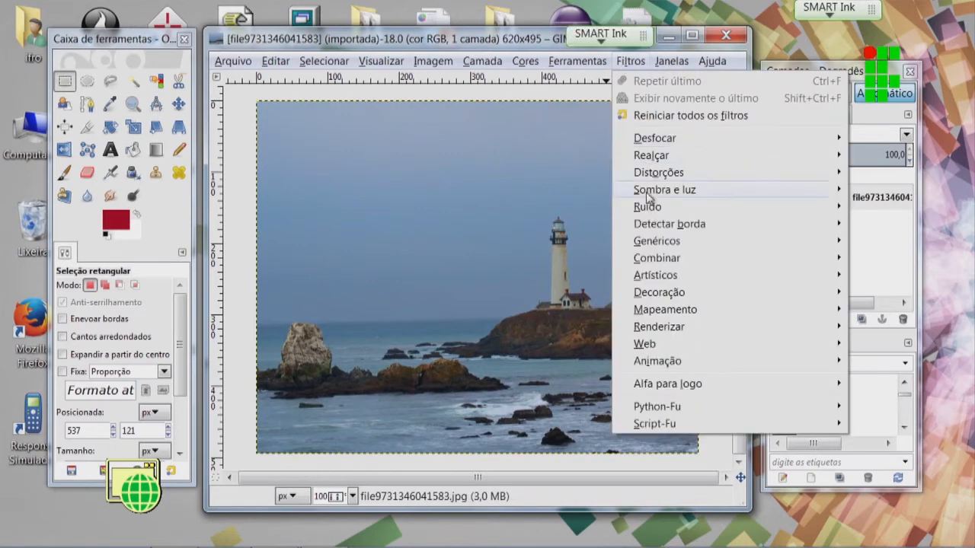
pyautogui.moveTo(644, 144)
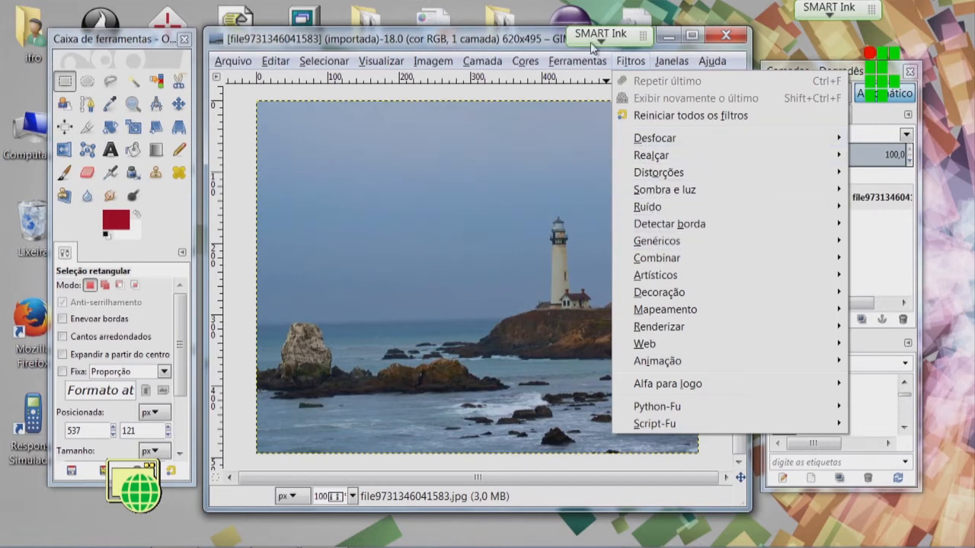
pyautogui.click(545, 40)
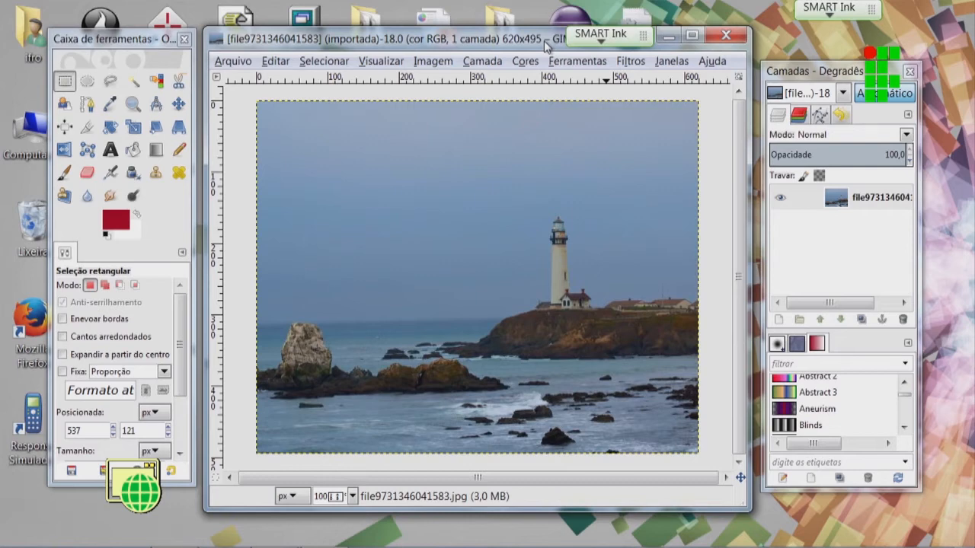
pyautogui.click(622, 64)
pyautogui.click(622, 63)
pyautogui.click(619, 65)
pyautogui.click(619, 65)
pyautogui.click(622, 64)
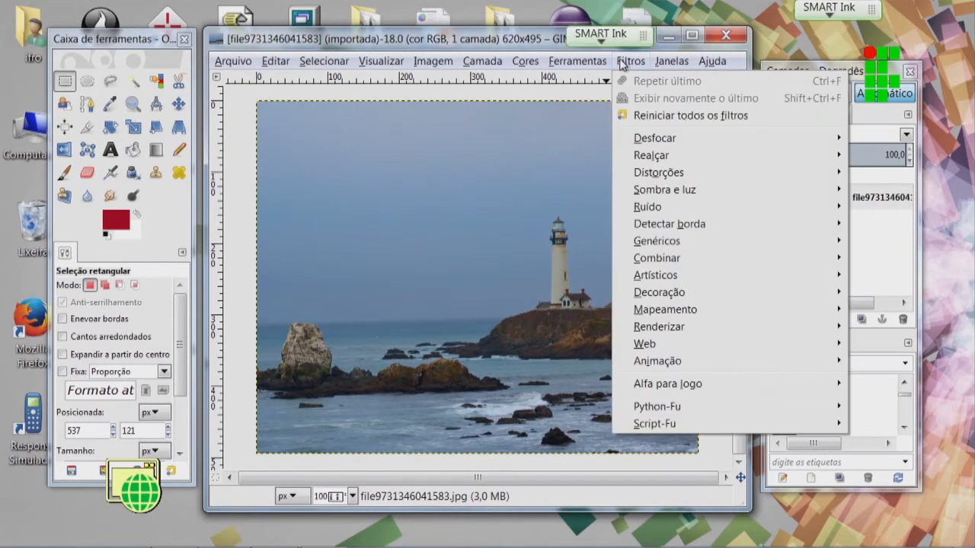
# Step: Run the Foto antiga filter on a copy of the lighthouse image, with Desfocar and Sépia on and a border size of 20
pyautogui.moveTo(678, 303)
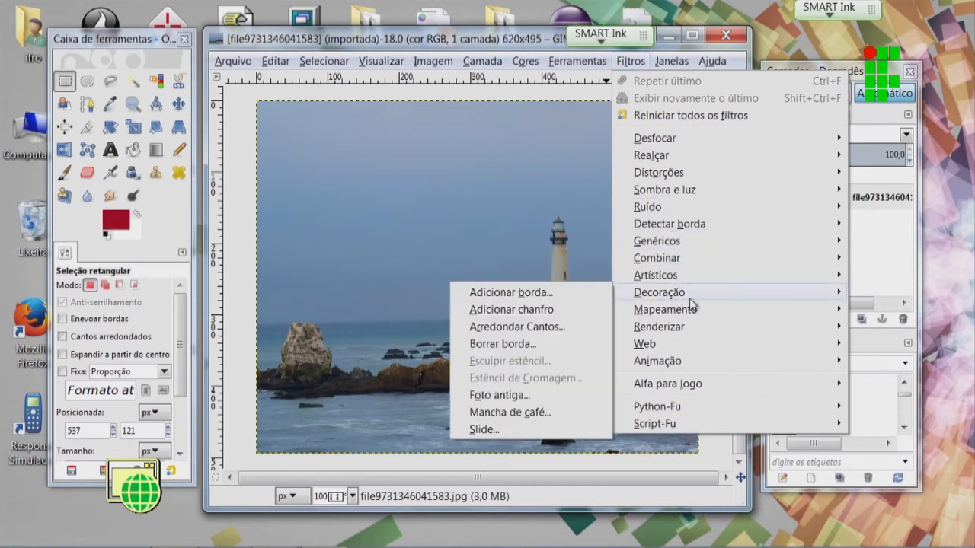
pyautogui.click(538, 395)
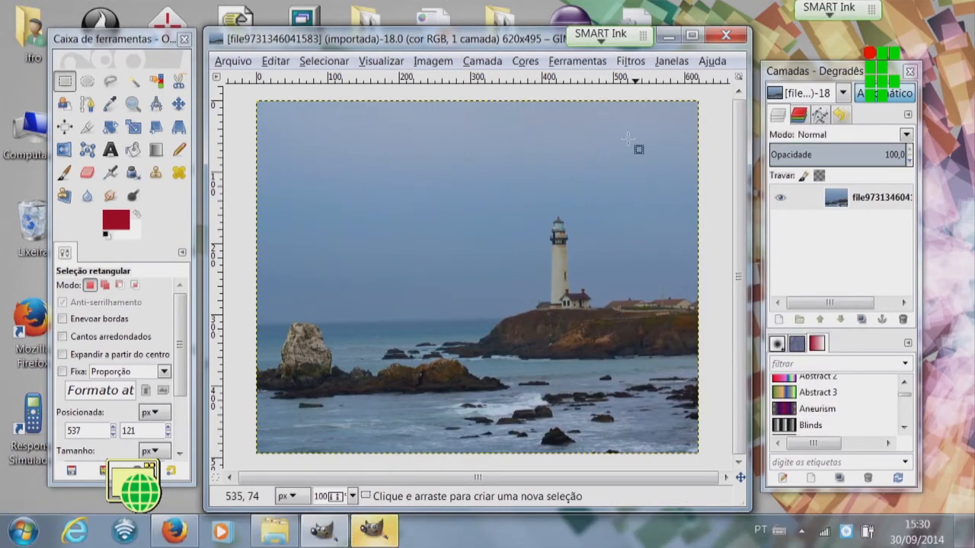
pyautogui.moveTo(503, 45); pyautogui.dragTo(499, 24)
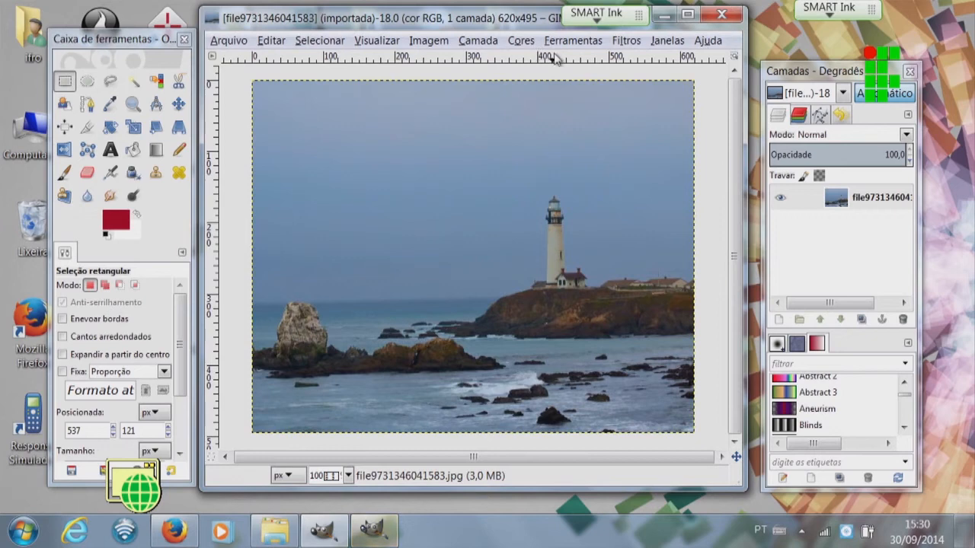
pyautogui.click(627, 42)
pyautogui.moveTo(663, 256)
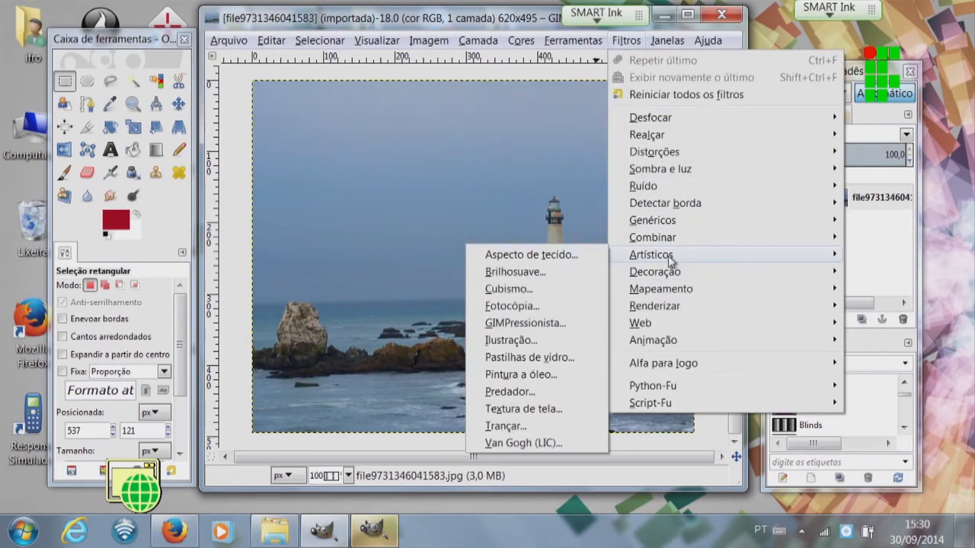
pyautogui.click(400, 543)
pyautogui.moveTo(409, 181); pyautogui.dragTo(417, 128)
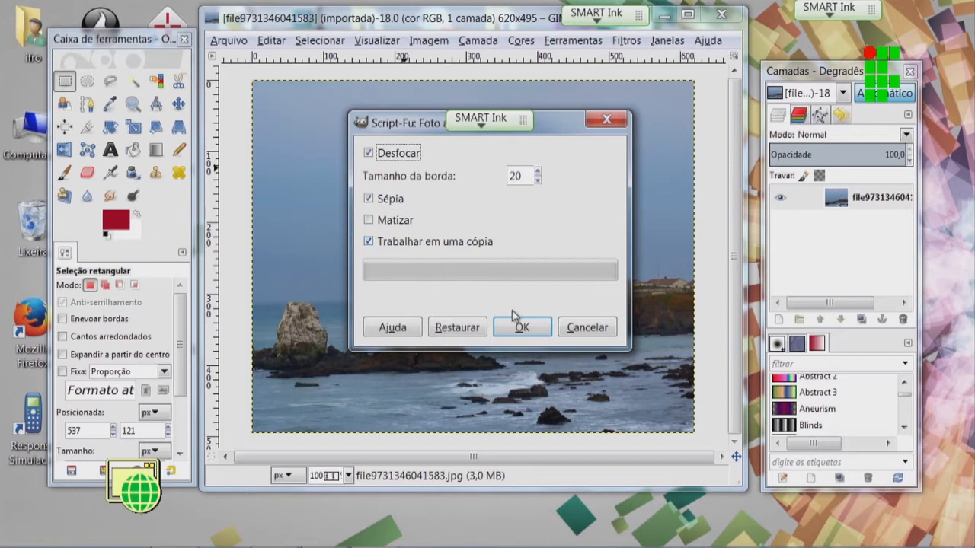
pyautogui.moveTo(404, 128); pyautogui.dragTo(366, 109)
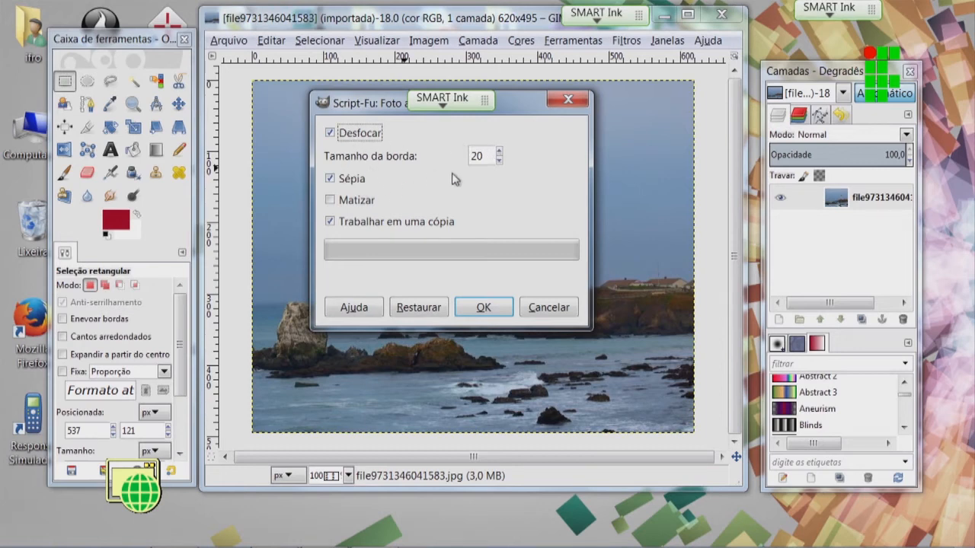
pyautogui.click(485, 308)
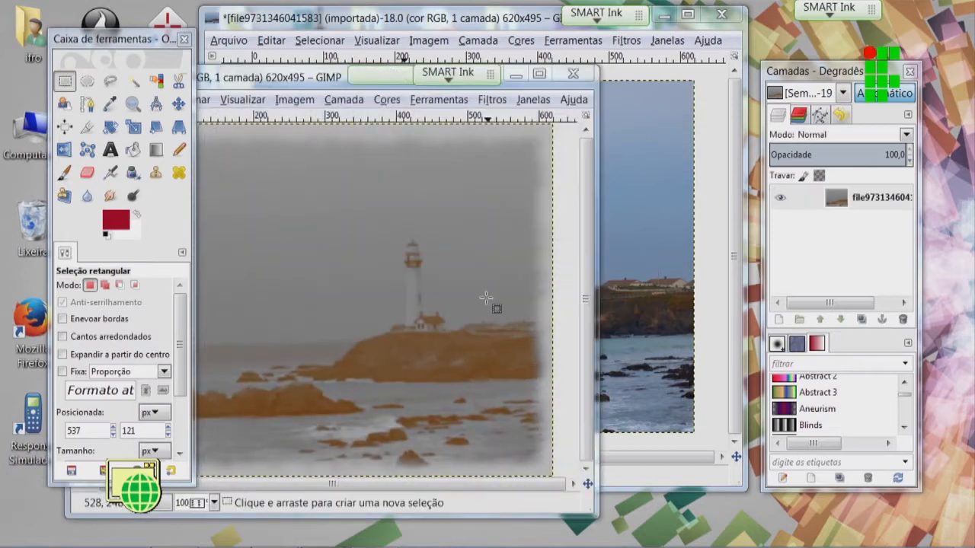
# Step: Compare the aged sepia copy with the original lighthouse image, and close the copy
pyautogui.moveTo(377, 74); pyautogui.dragTo(704, 85)
pyautogui.moveTo(463, 23)
pyautogui.mouseDown()
pyautogui.moveTo(394, 17)
pyautogui.moveTo(463, 17)
pyautogui.moveTo(447, 17)
pyautogui.mouseUp()
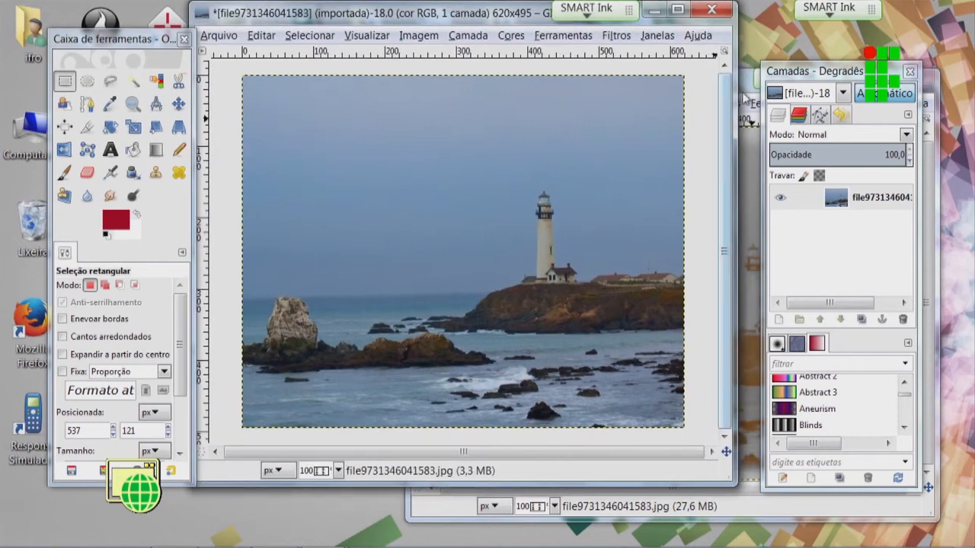
pyautogui.click(751, 87)
pyautogui.moveTo(687, 81); pyautogui.dragTo(475, 70)
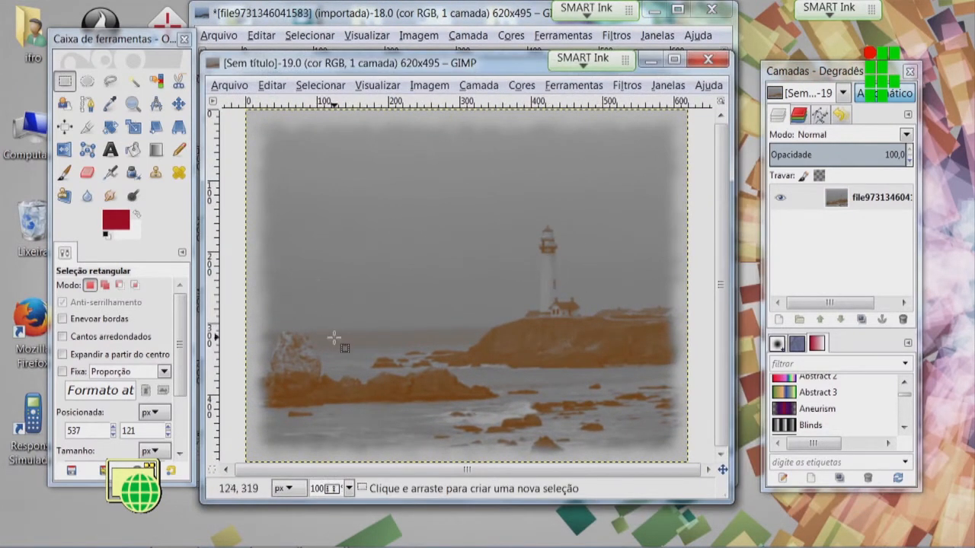
pyautogui.moveTo(389, 64); pyautogui.dragTo(419, 35)
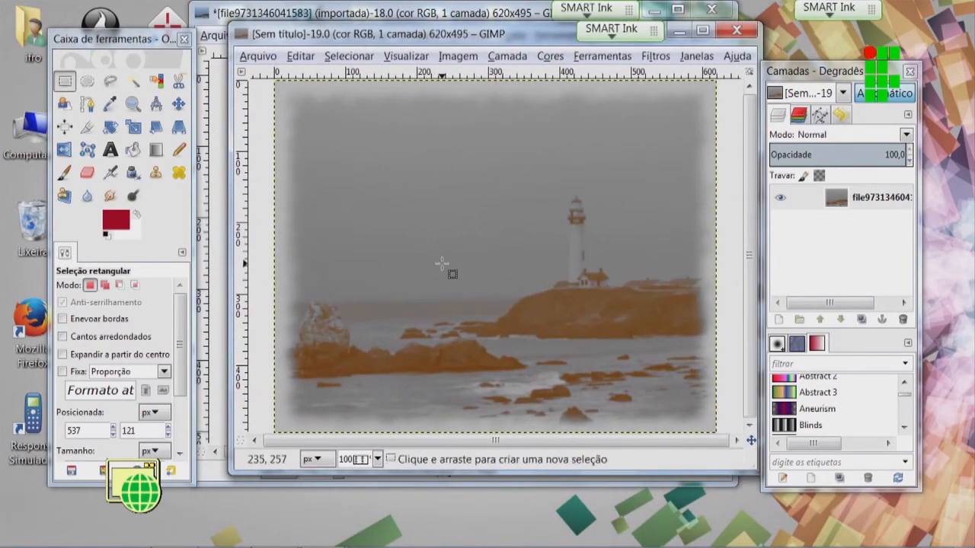
pyautogui.moveTo(405, 39); pyautogui.dragTo(406, 72)
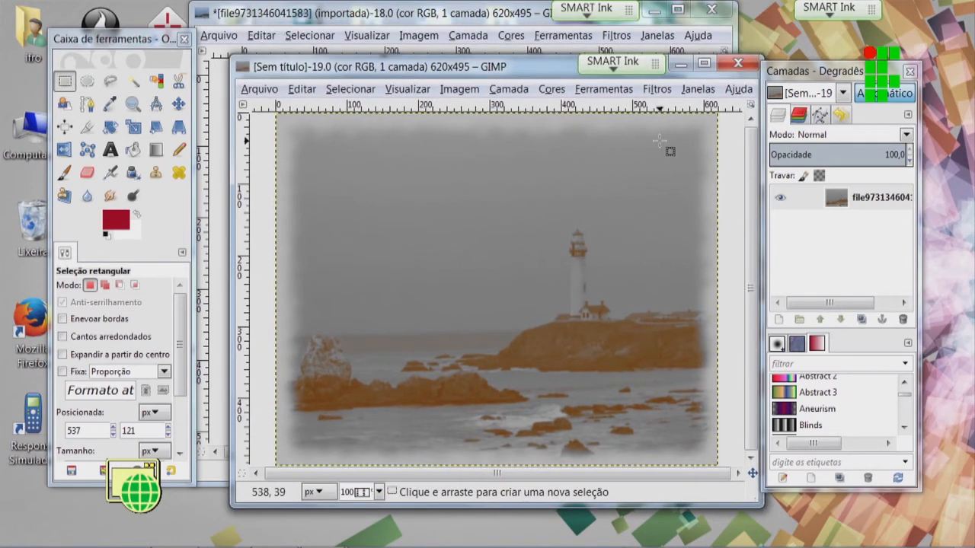
pyautogui.click(737, 63)
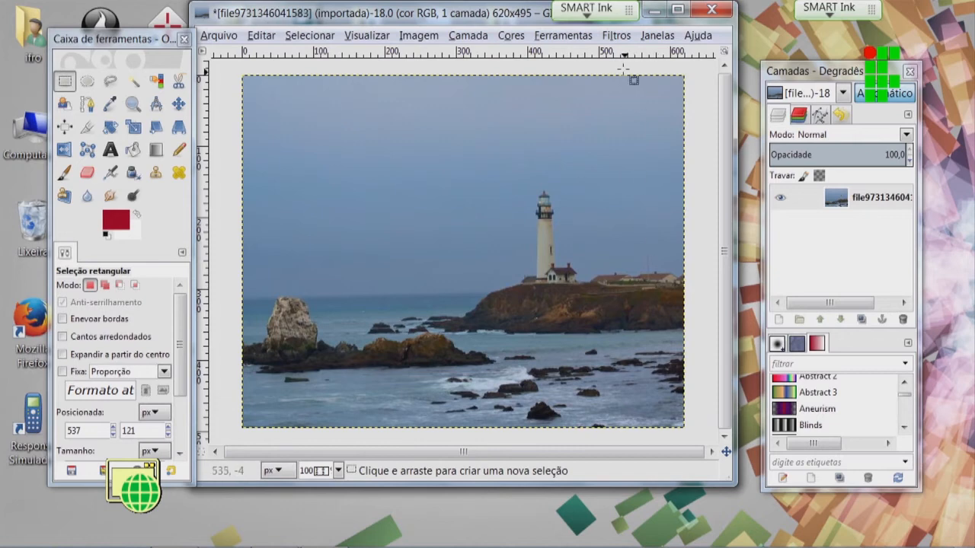
# Step: Open the Pintura a óleo filter for the lighthouse image and bring the lighthouse into its preview
pyautogui.click(614, 36)
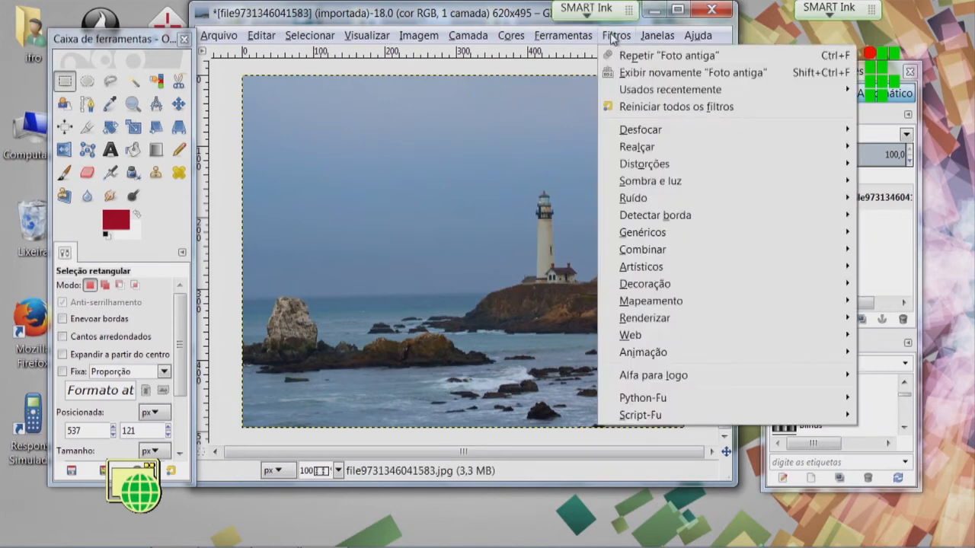
pyautogui.moveTo(680, 271)
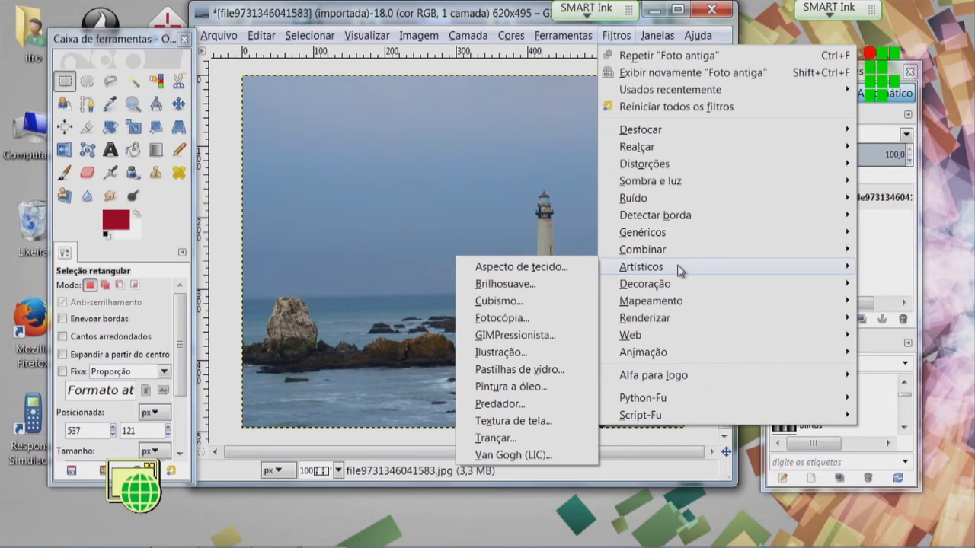
pyautogui.click(479, 166)
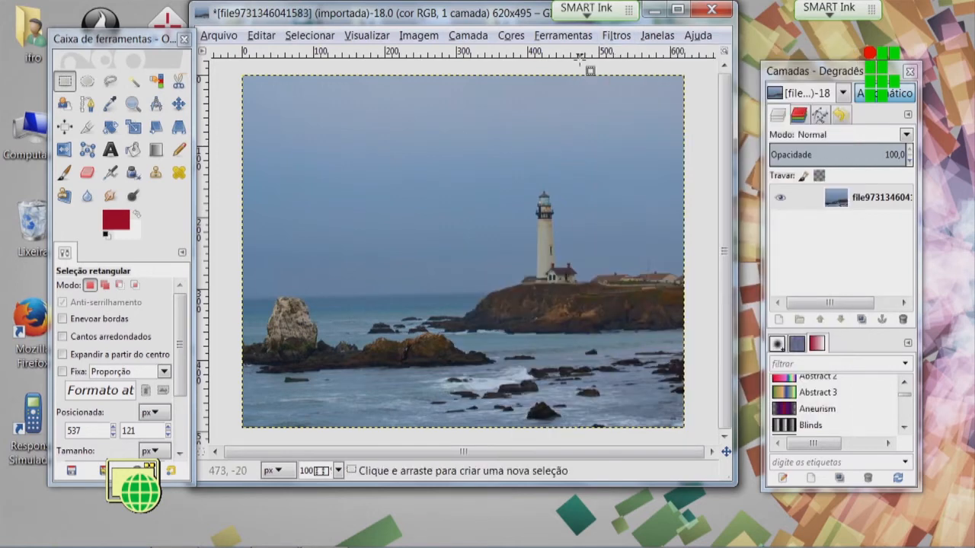
pyautogui.click(616, 35)
pyautogui.moveTo(678, 268)
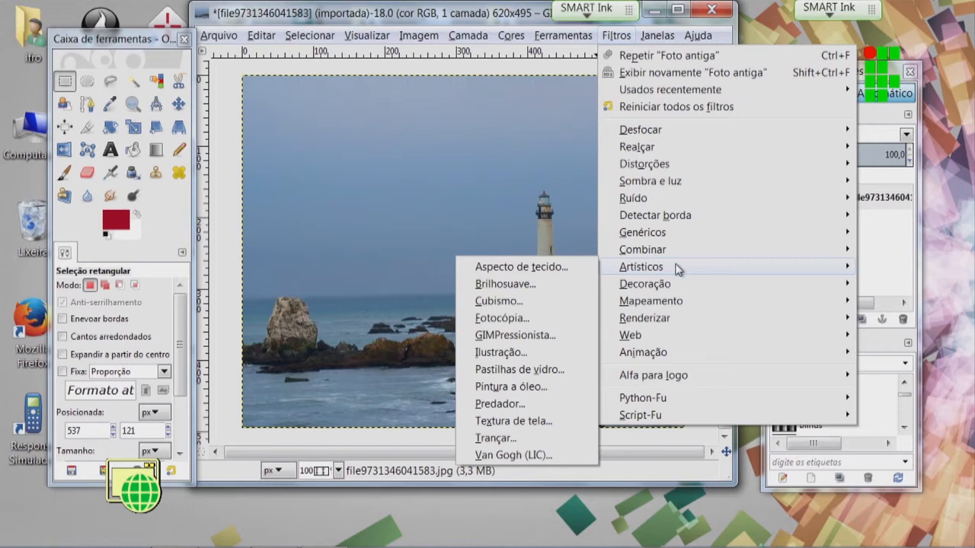
pyautogui.click(540, 387)
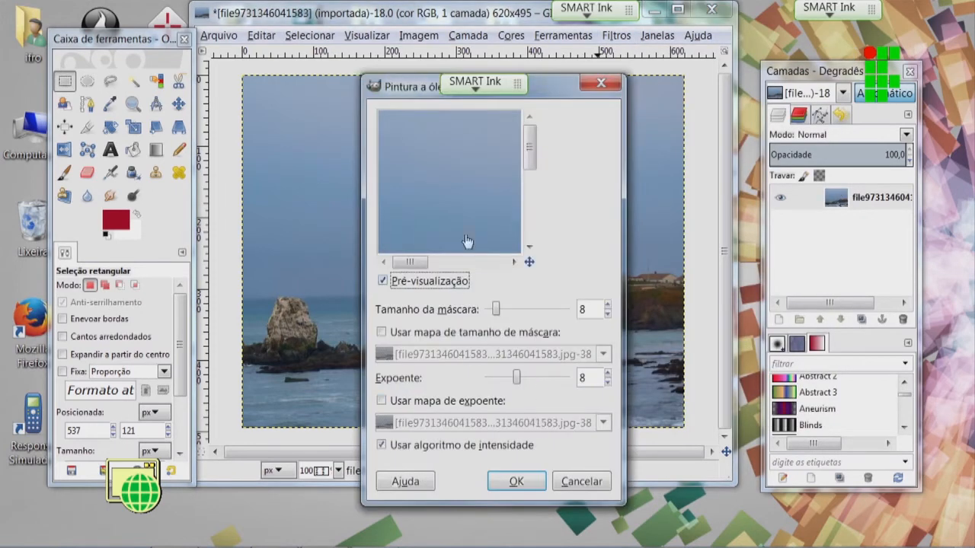
pyautogui.moveTo(531, 149); pyautogui.dragTo(537, 217)
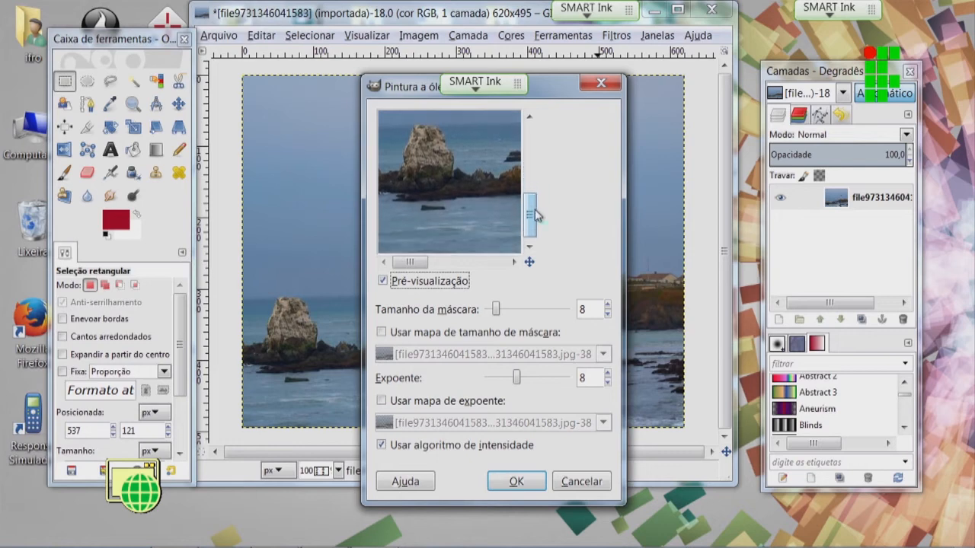
pyautogui.moveTo(412, 262); pyautogui.dragTo(487, 265)
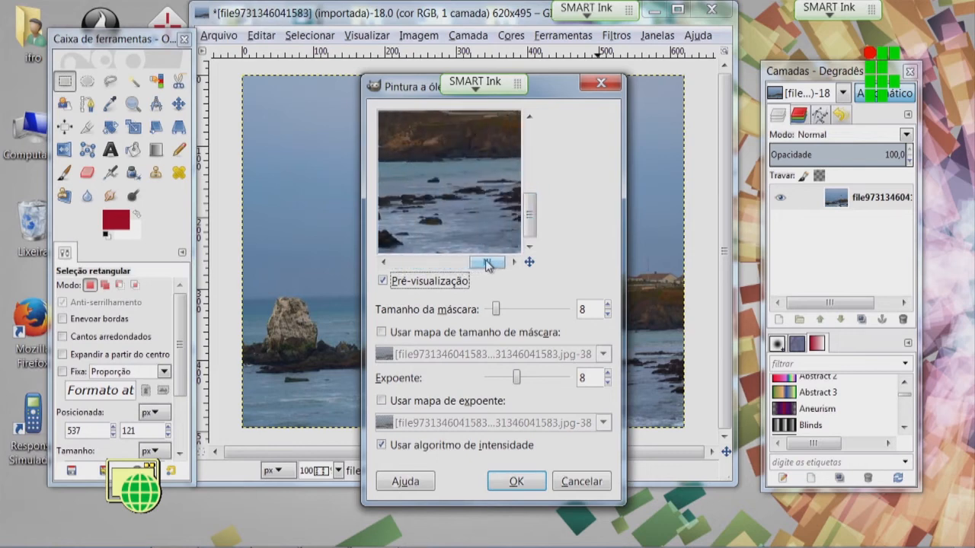
pyautogui.moveTo(529, 217); pyautogui.dragTo(533, 193)
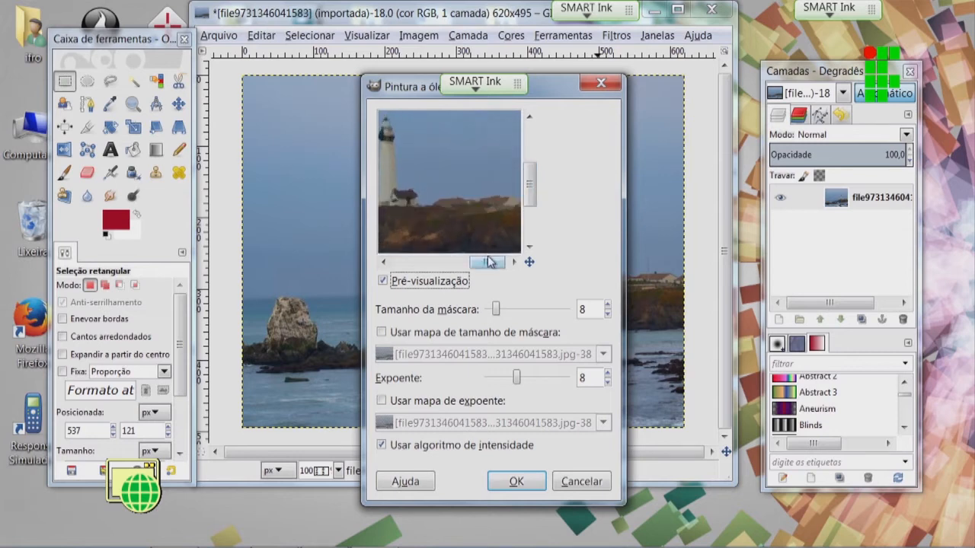
pyautogui.moveTo(490, 264); pyautogui.dragTo(474, 264)
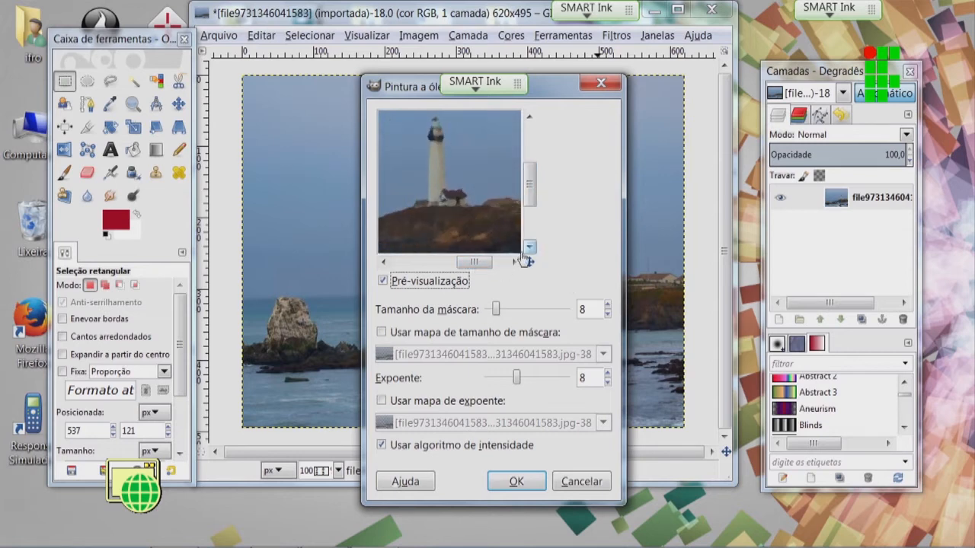
# Step: Apply the Pintura a óleo filter with an adjusted mask size to the lighthouse image, and undo it
pyautogui.moveTo(496, 309)
pyautogui.mouseDown()
pyautogui.moveTo(516, 310)
pyautogui.moveTo(497, 309)
pyautogui.mouseUp()
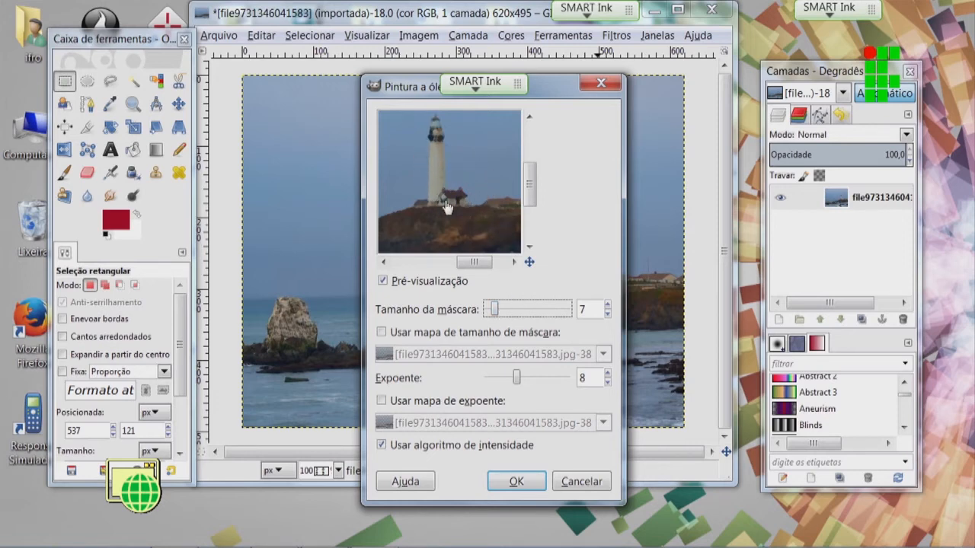
pyautogui.moveTo(496, 309)
pyautogui.mouseDown()
pyautogui.moveTo(517, 313)
pyautogui.moveTo(502, 314)
pyautogui.mouseUp()
pyautogui.click(527, 483)
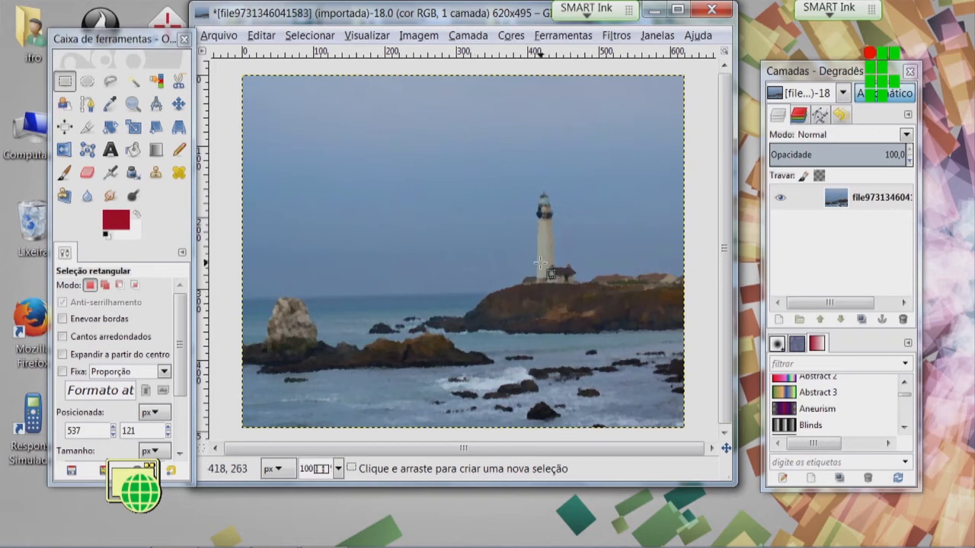
pyautogui.press('ctrl')
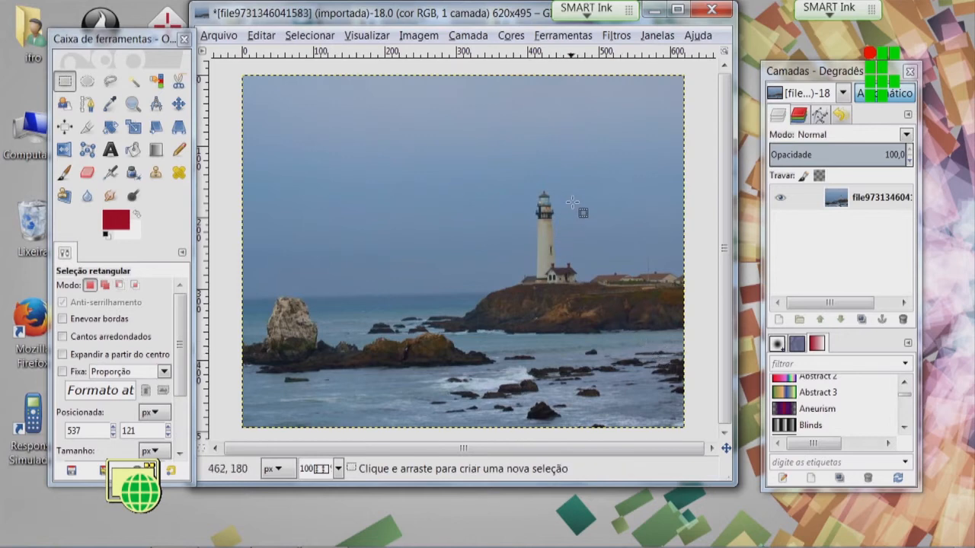
# Step: Apply the Mancha de café filter to the lighthouse image with four stains and Somente escurecer on
pyautogui.click(617, 36)
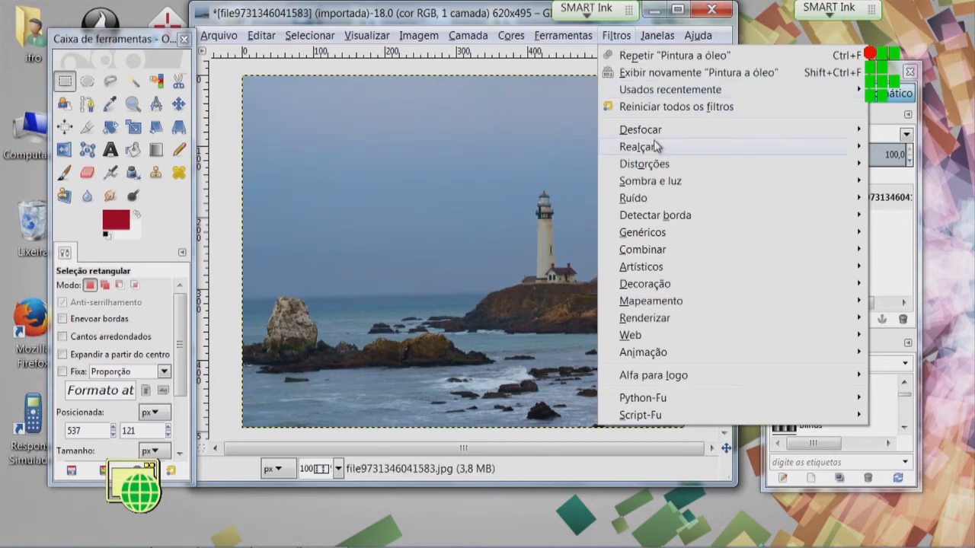
pyautogui.moveTo(655, 307)
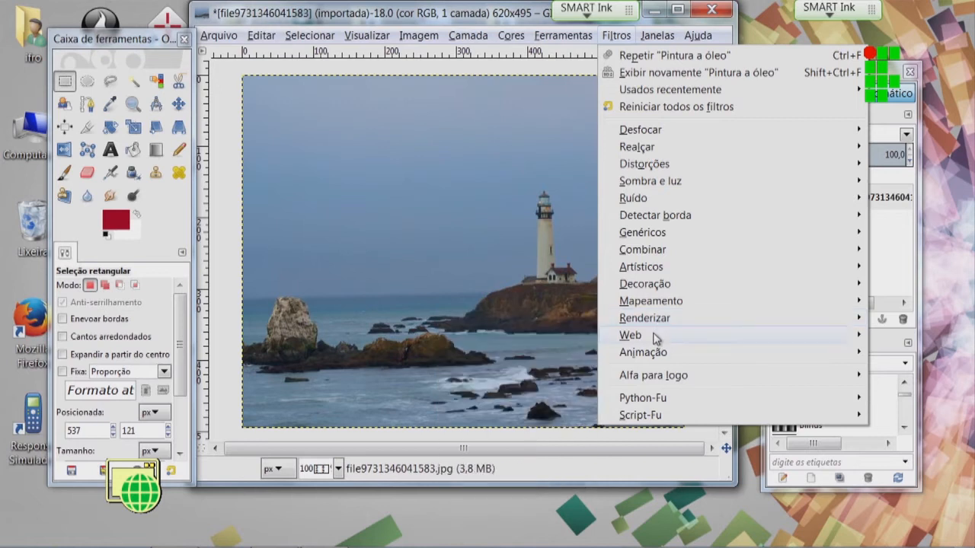
pyautogui.moveTo(659, 134)
pyautogui.moveTo(666, 168)
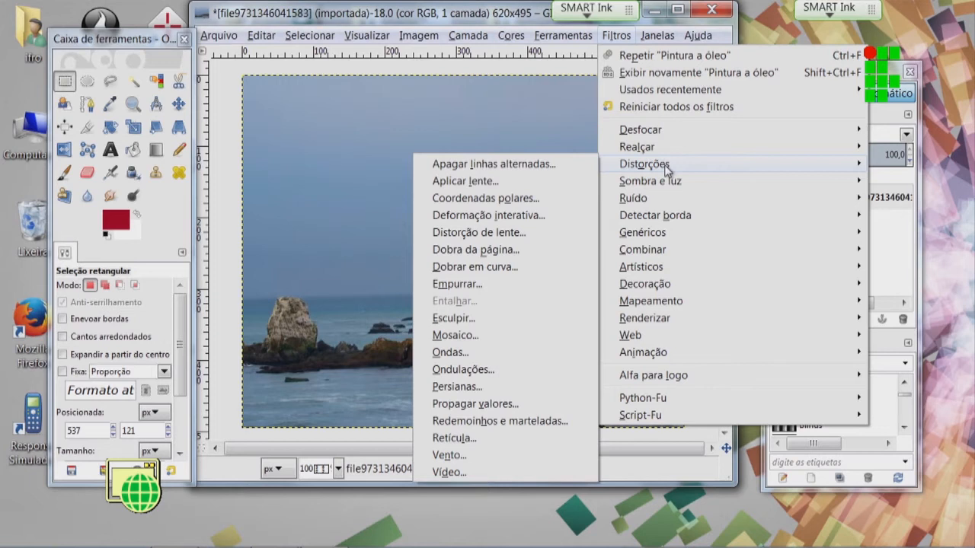
pyautogui.moveTo(665, 220)
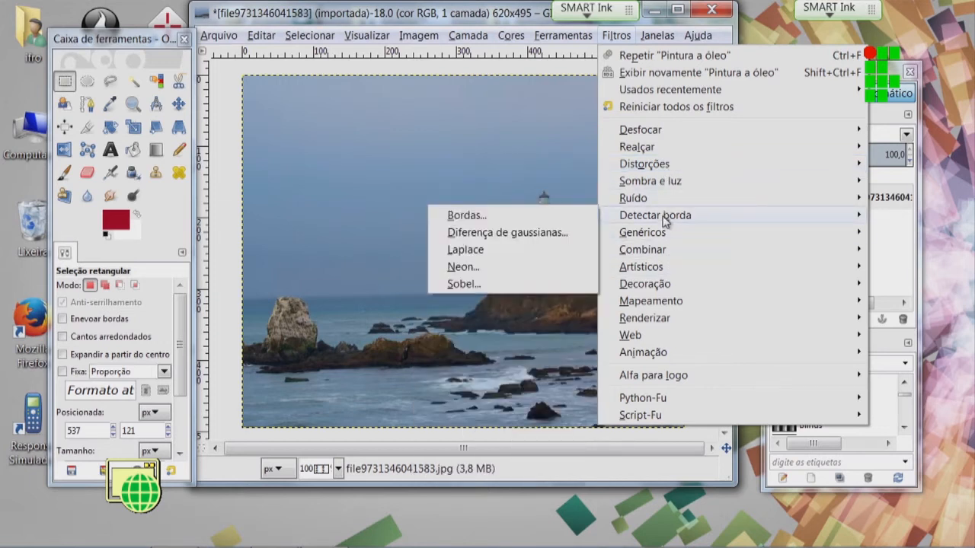
pyautogui.moveTo(668, 239)
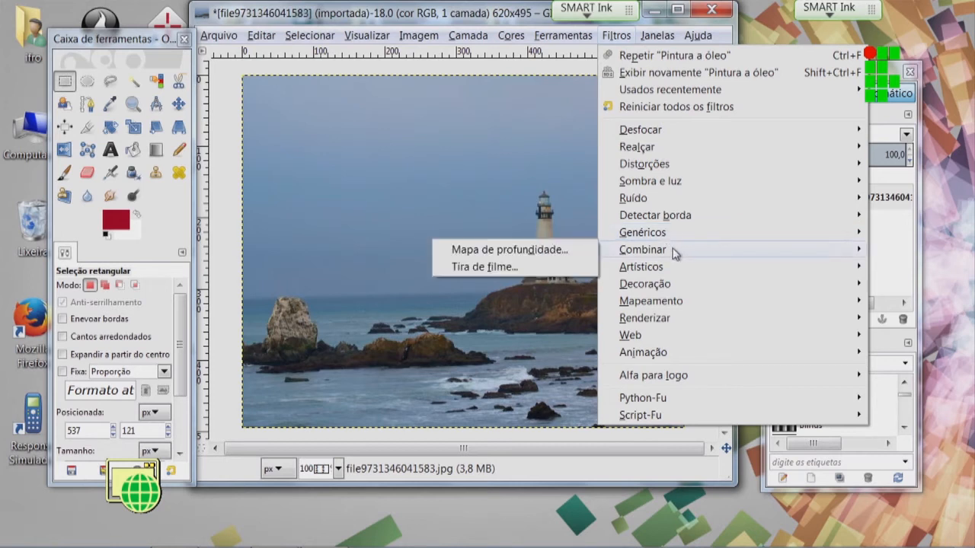
pyautogui.moveTo(671, 270)
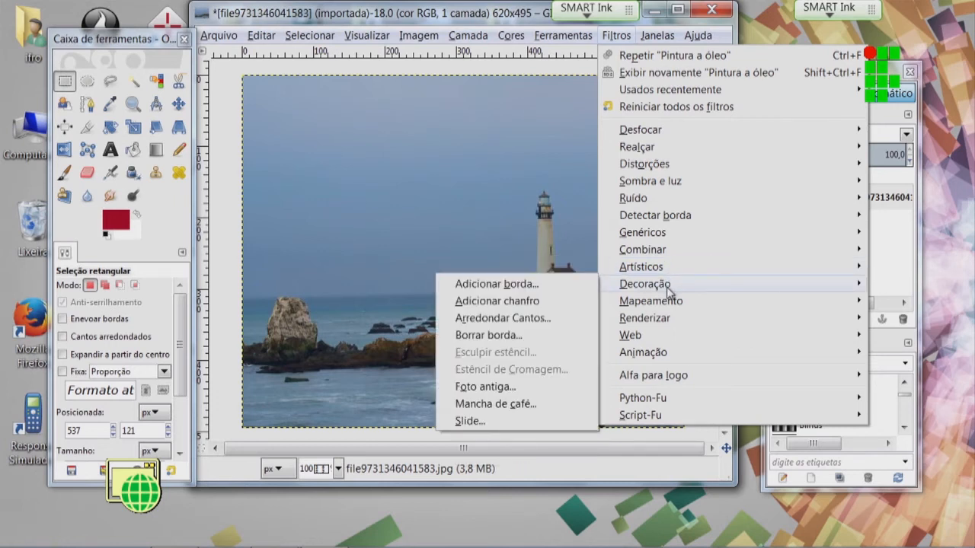
pyautogui.click(531, 404)
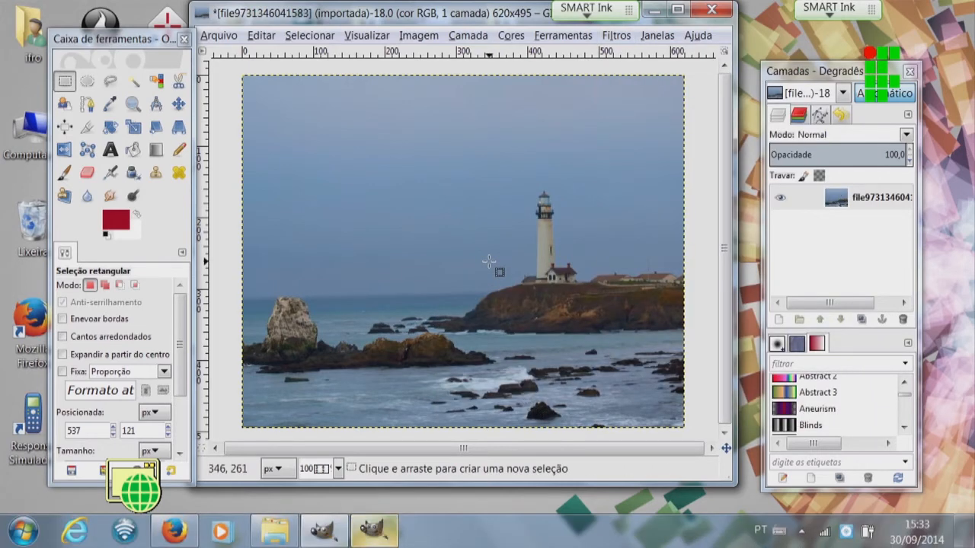
pyautogui.click(371, 533)
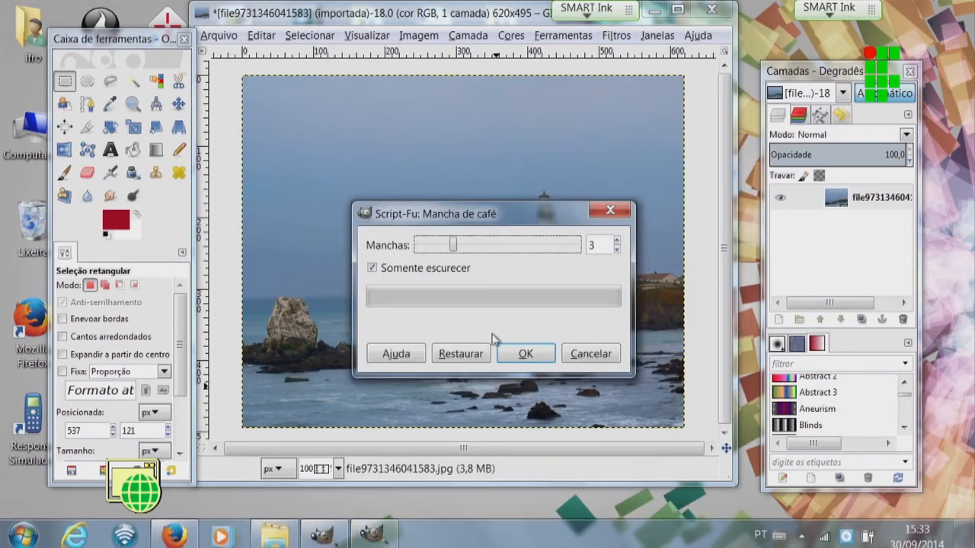
pyautogui.moveTo(472, 210); pyautogui.dragTo(493, 50)
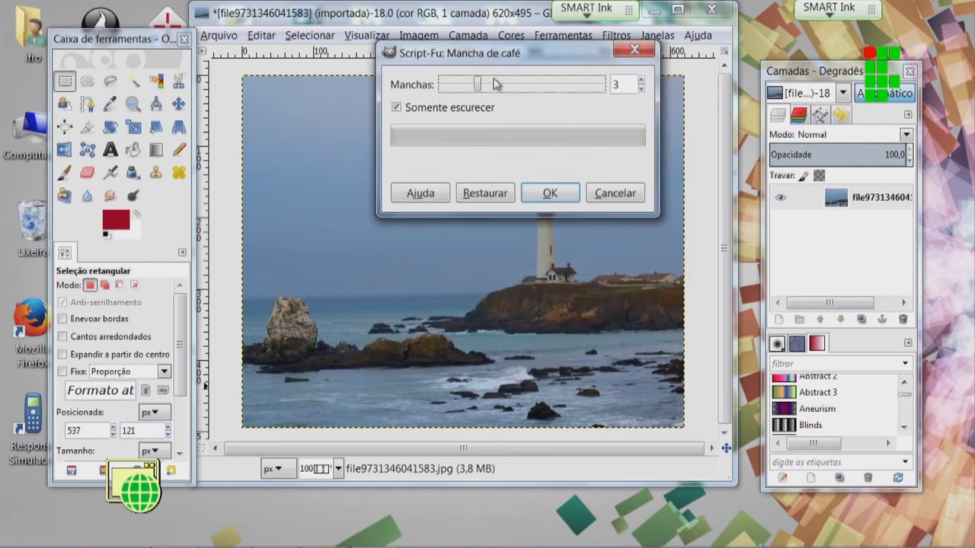
pyautogui.moveTo(480, 85); pyautogui.dragTo(494, 84)
pyautogui.click(550, 193)
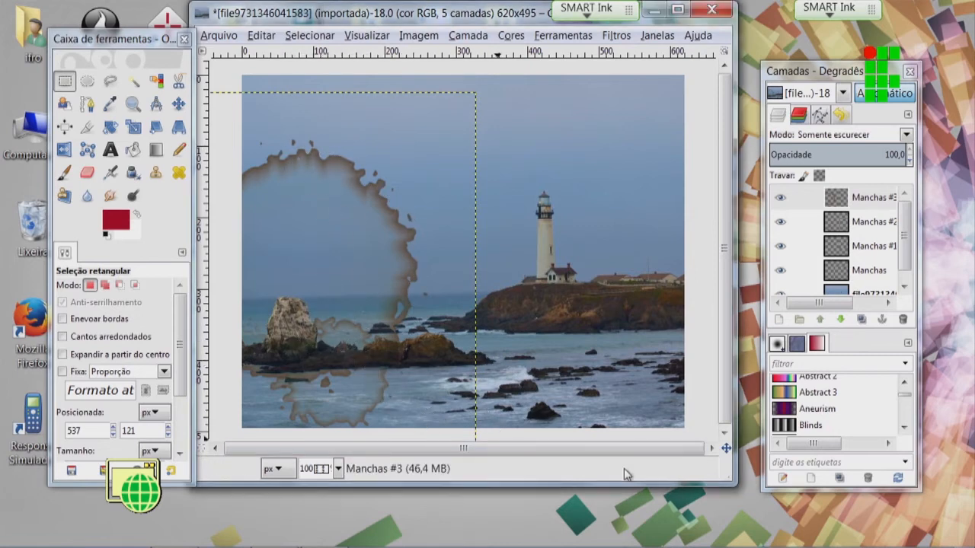
# Step: Undo the coffee stains on the lighthouse image
pyautogui.click(614, 35)
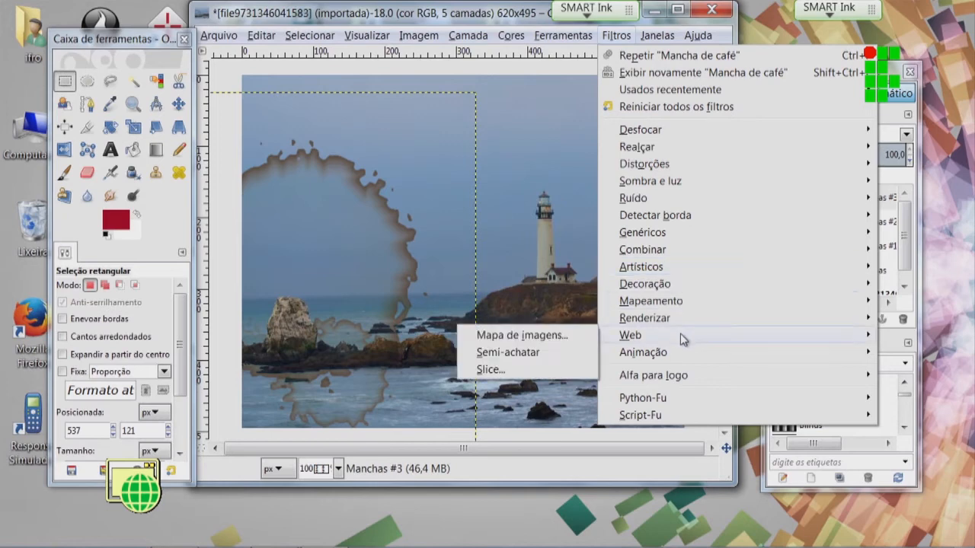
pyautogui.moveTo(676, 358)
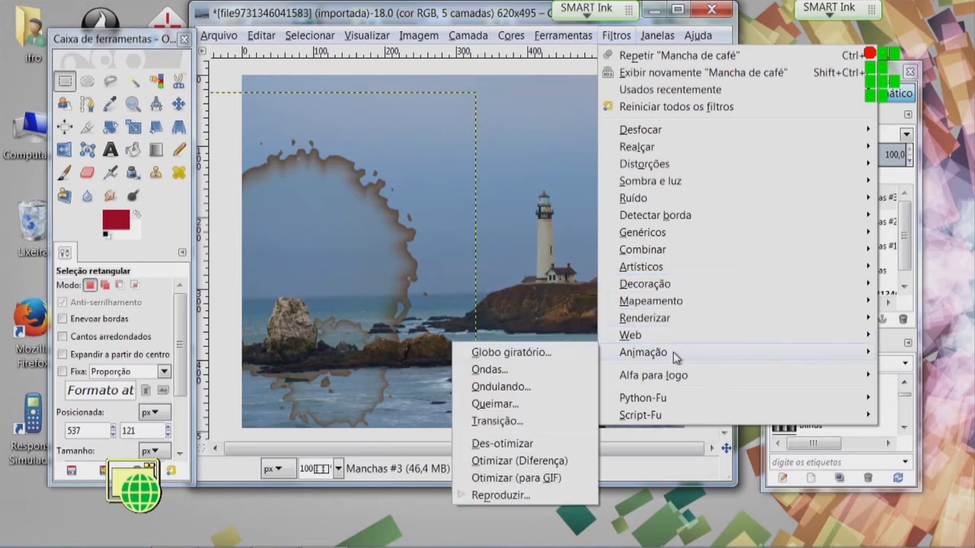
pyautogui.click(656, 457)
pyautogui.hotkey('ctrl', 'z')
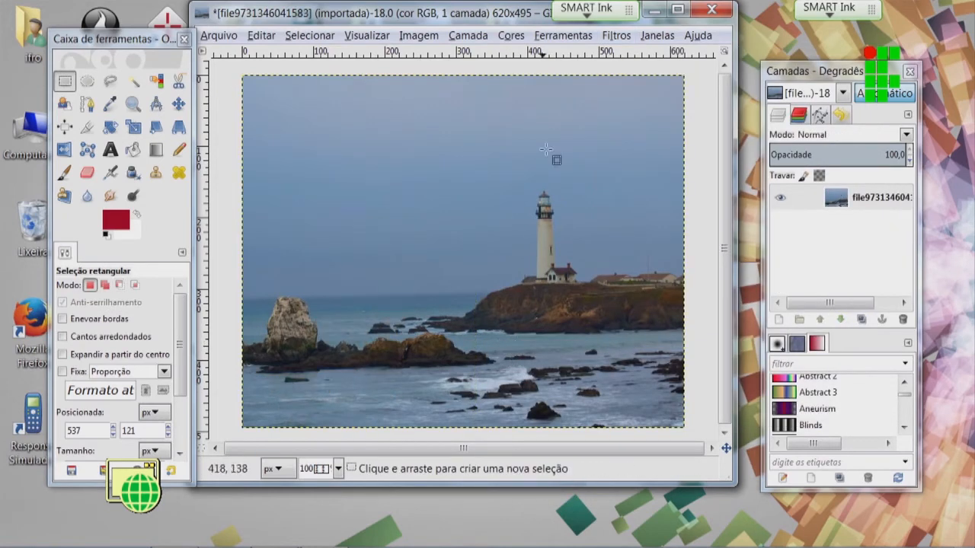
# Step: Generate a wave animation of the lighthouse with the Ondas animation filter, using amplitude 10, wavelength 10 and 6 frames
pyautogui.click(616, 35)
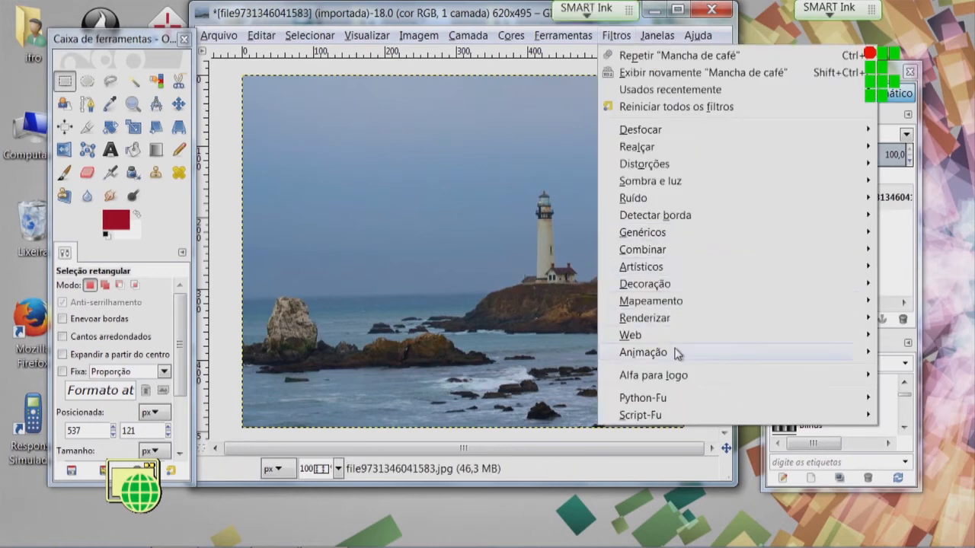
pyautogui.moveTo(676, 354)
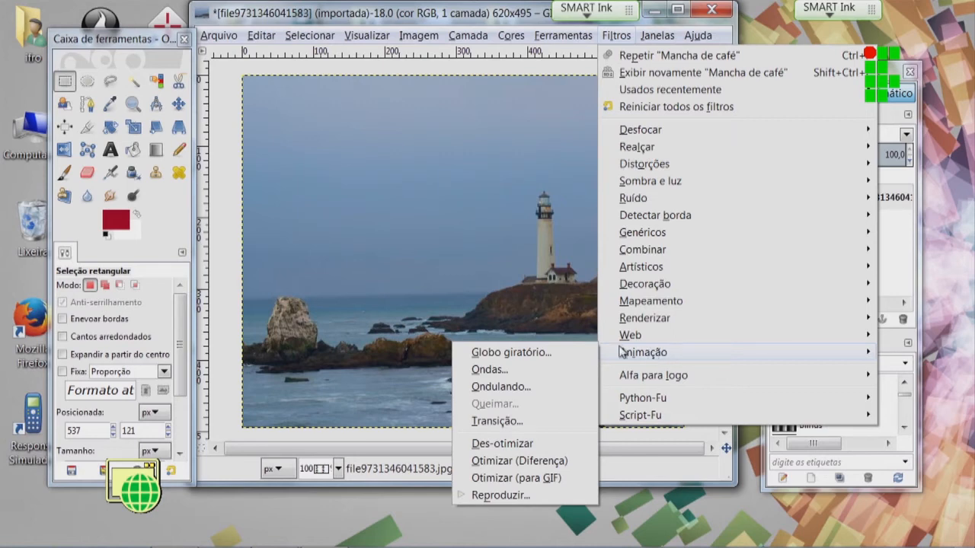
pyautogui.click(546, 370)
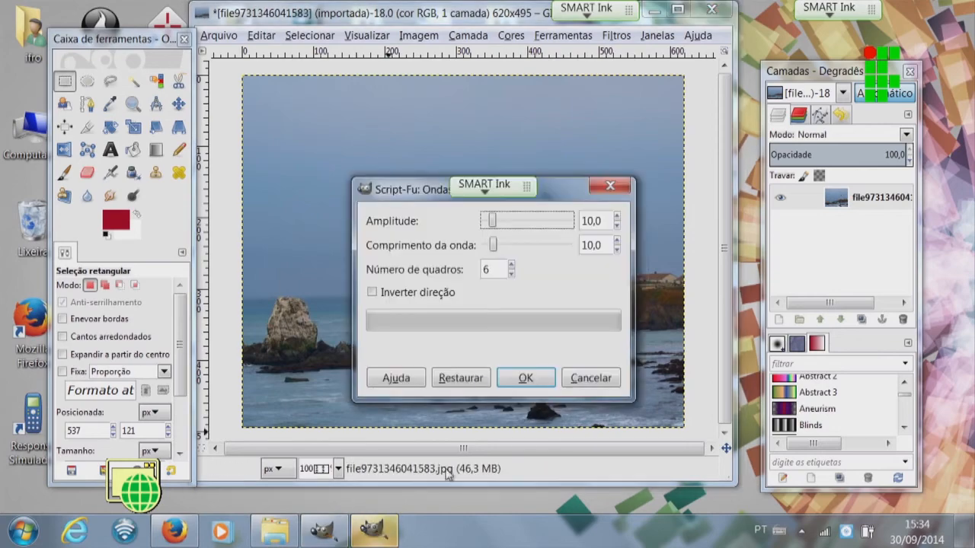
pyautogui.click(526, 379)
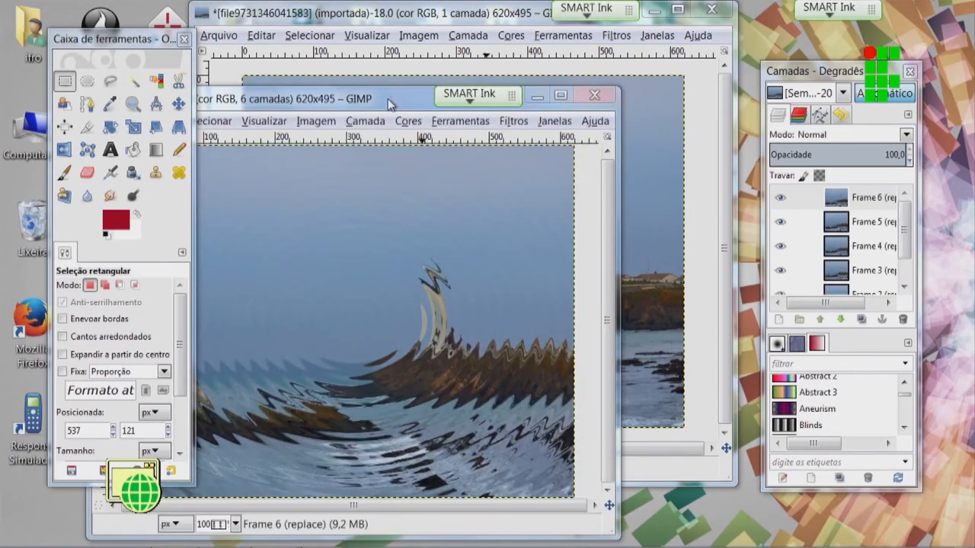
# Step: View the generated wave image at full window size, and close it without saving
pyautogui.moveTo(388, 98); pyautogui.dragTo(805, 394)
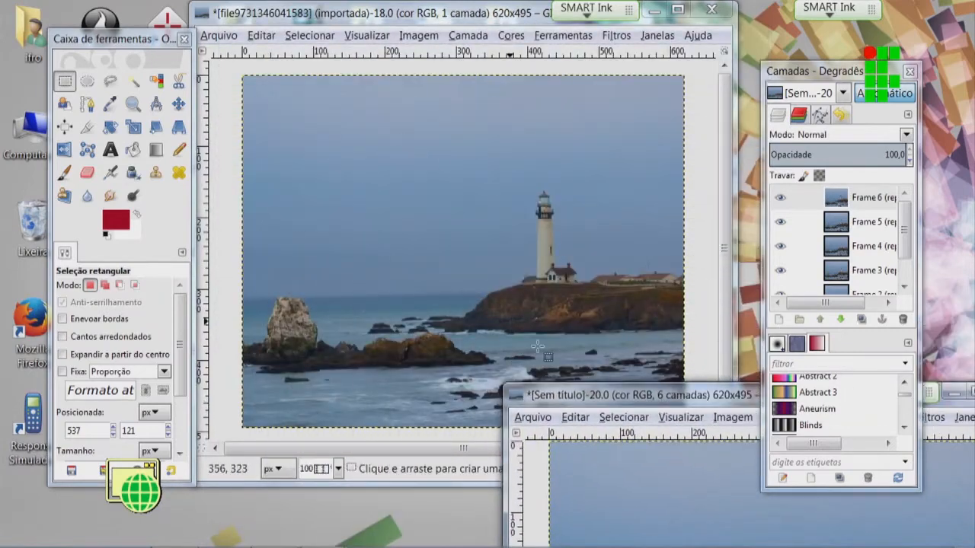
pyautogui.press('super+Up')
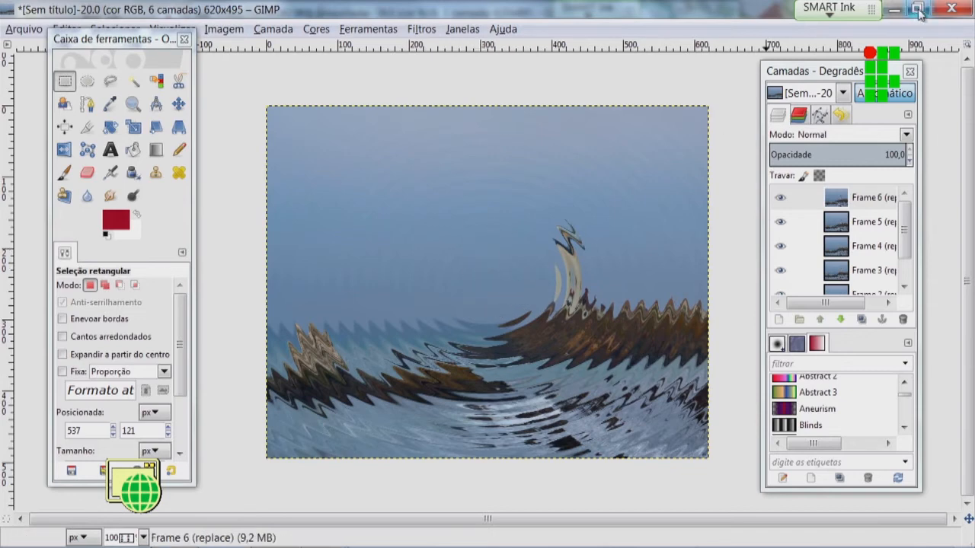
pyautogui.click(918, 9)
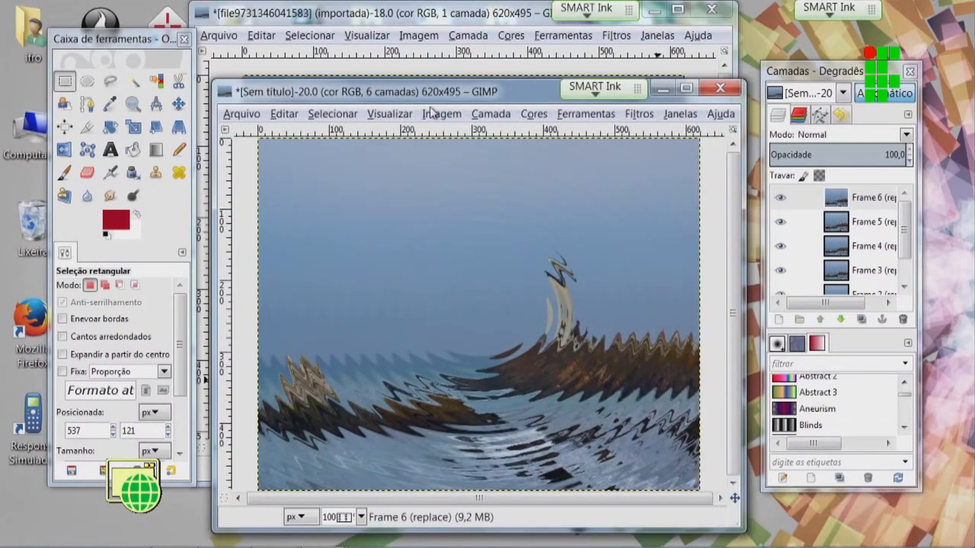
pyautogui.click(720, 88)
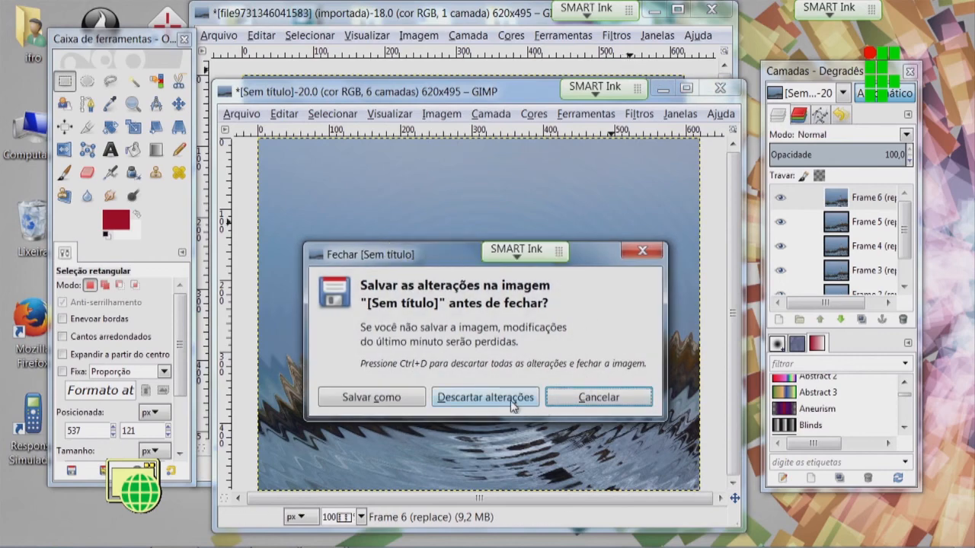
pyautogui.click(485, 397)
# Step: Apply the Cubismo filter to the lighthouse image with tile size 10 and tile saturation 2.5, and undo it
pyautogui.click(614, 34)
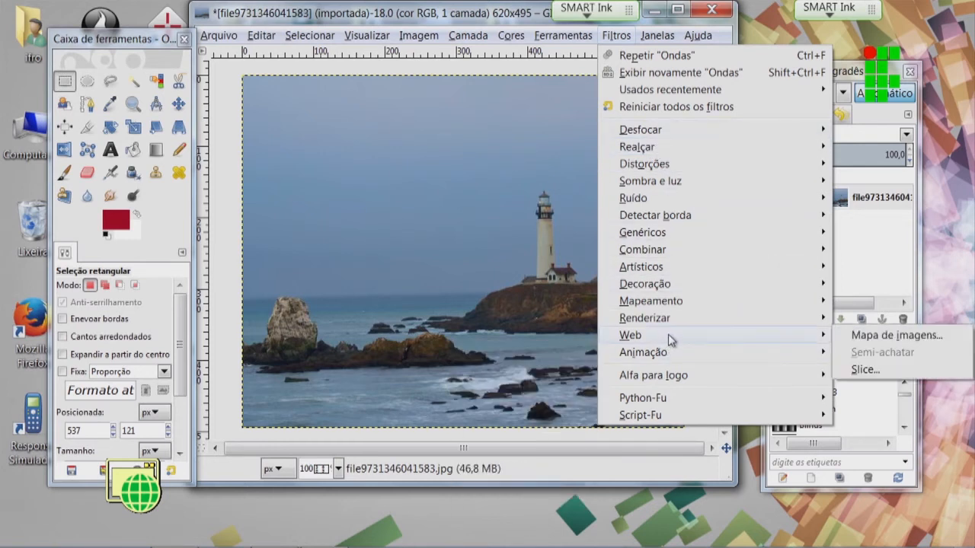
pyautogui.moveTo(673, 321)
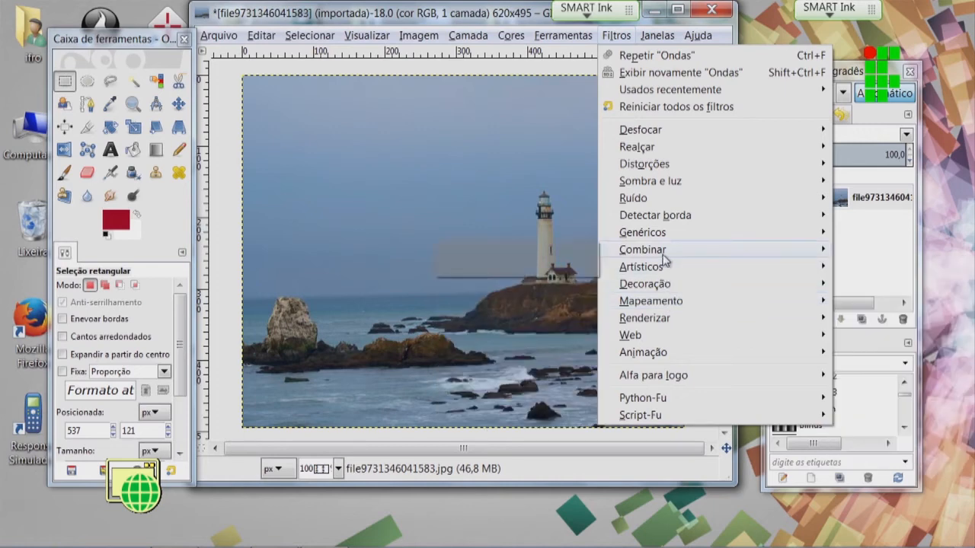
pyautogui.moveTo(664, 237)
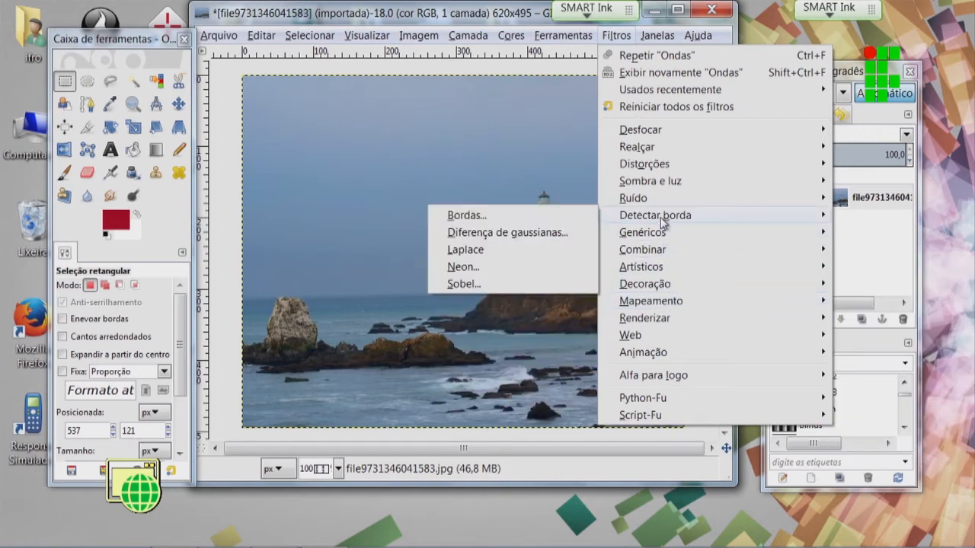
pyautogui.moveTo(659, 205)
pyautogui.moveTo(658, 188)
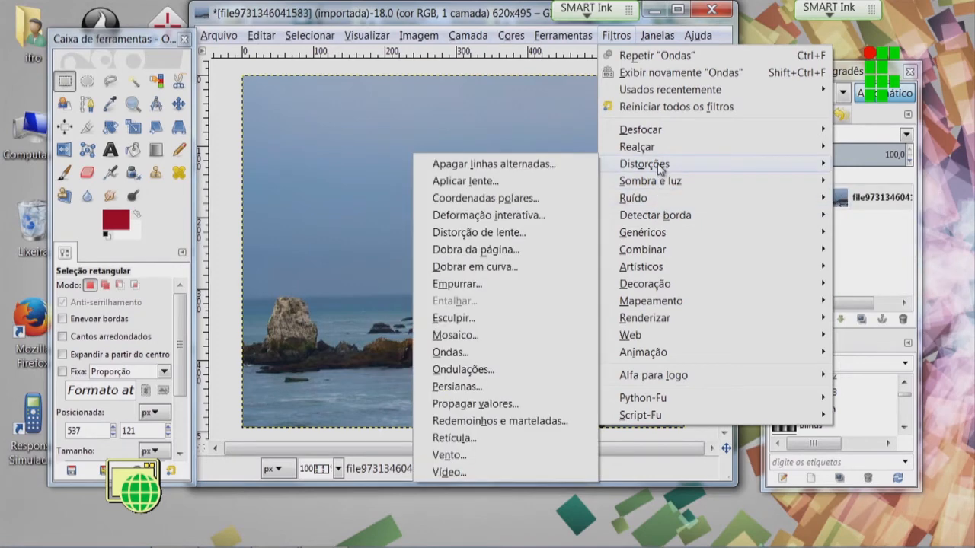
pyautogui.moveTo(664, 151)
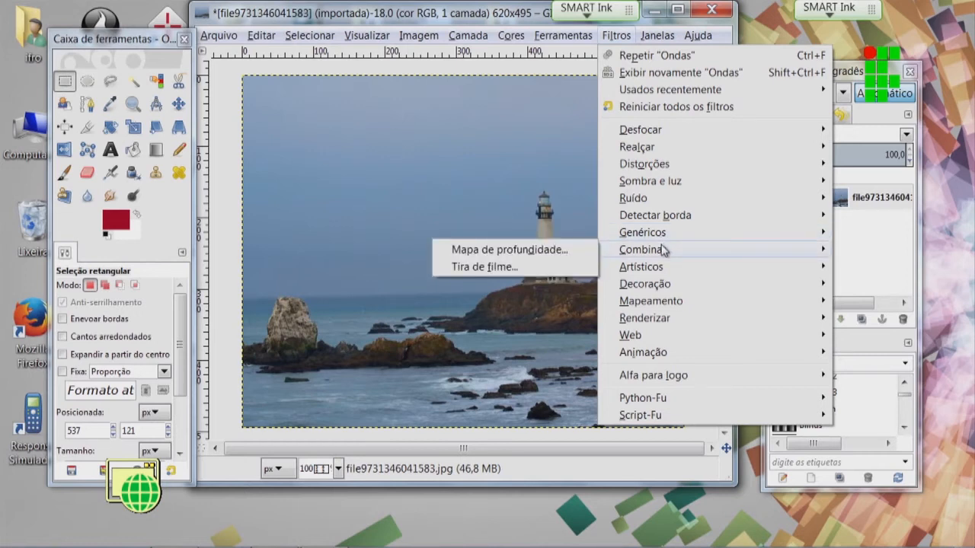
pyautogui.moveTo(659, 271)
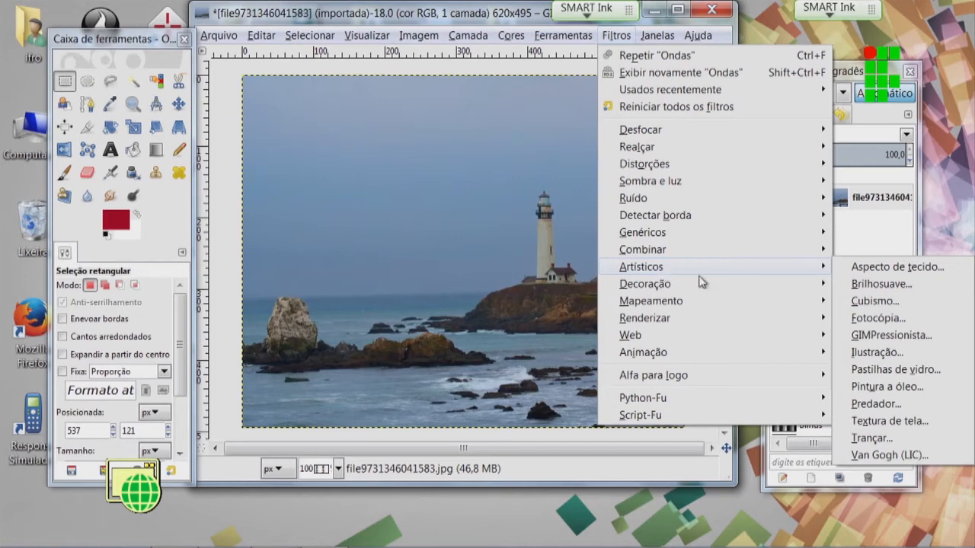
pyautogui.click(868, 301)
pyautogui.moveTo(522, 194); pyautogui.dragTo(522, 260)
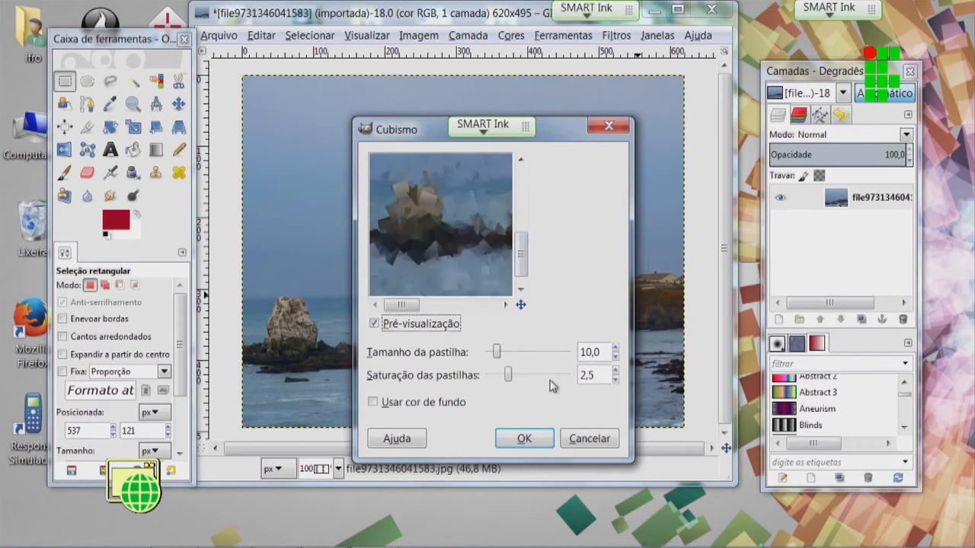
pyautogui.click(524, 438)
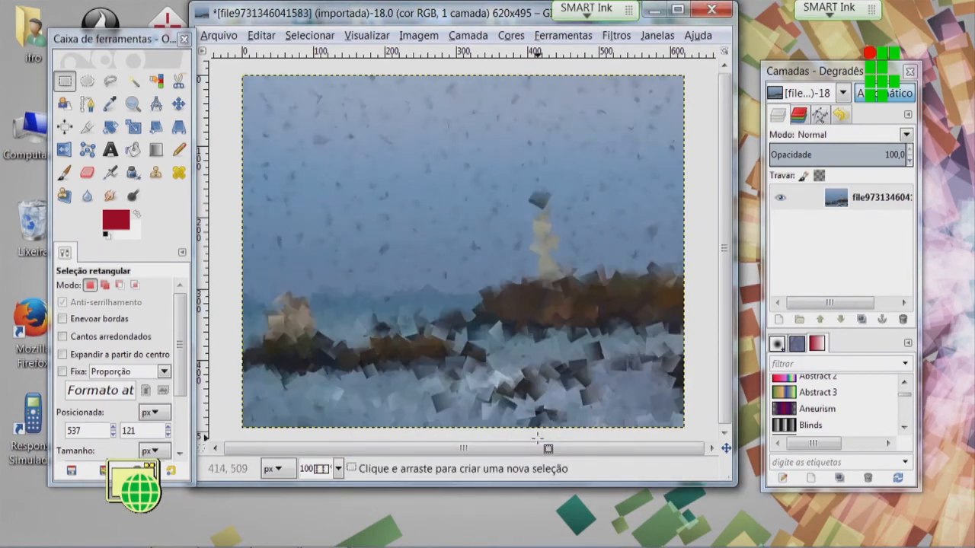
pyautogui.press('ctrl')
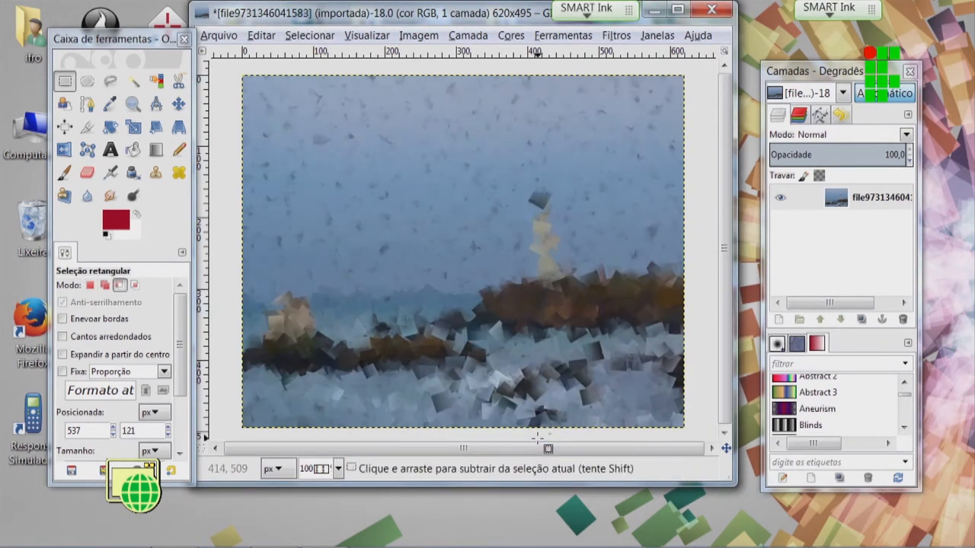
pyautogui.hotkey('ctrl', 'z')
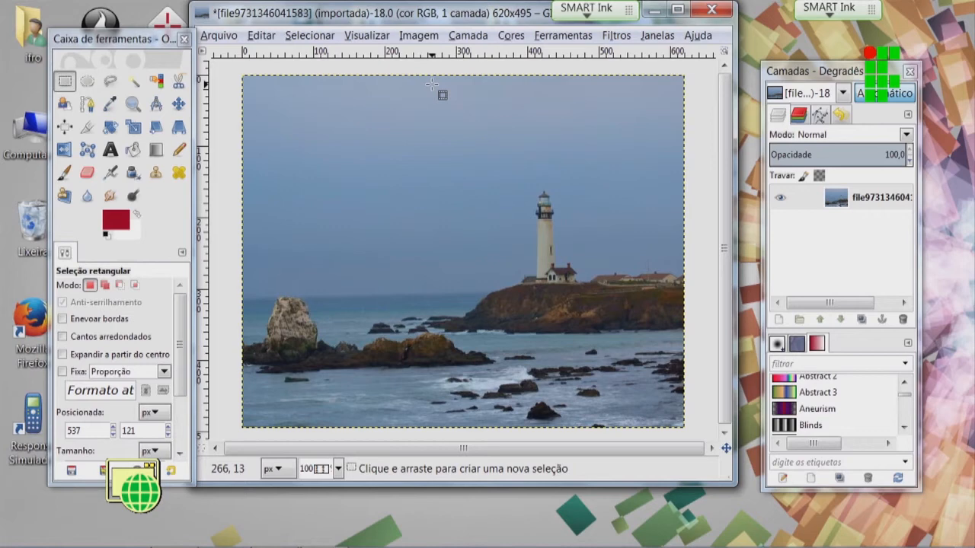
pyautogui.moveTo(724, 114); pyautogui.dragTo(724, 135)
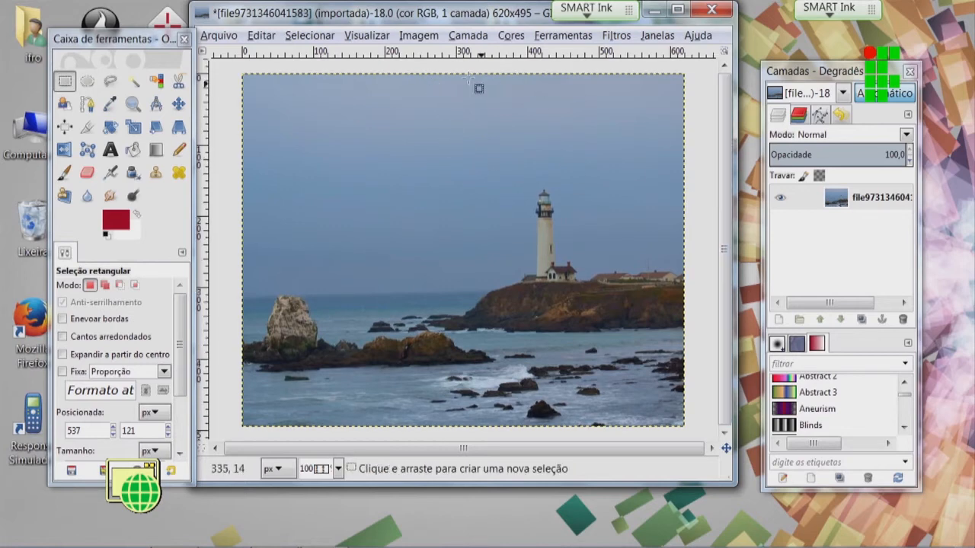
pyautogui.click(315, 36)
pyautogui.moveTo(356, 37)
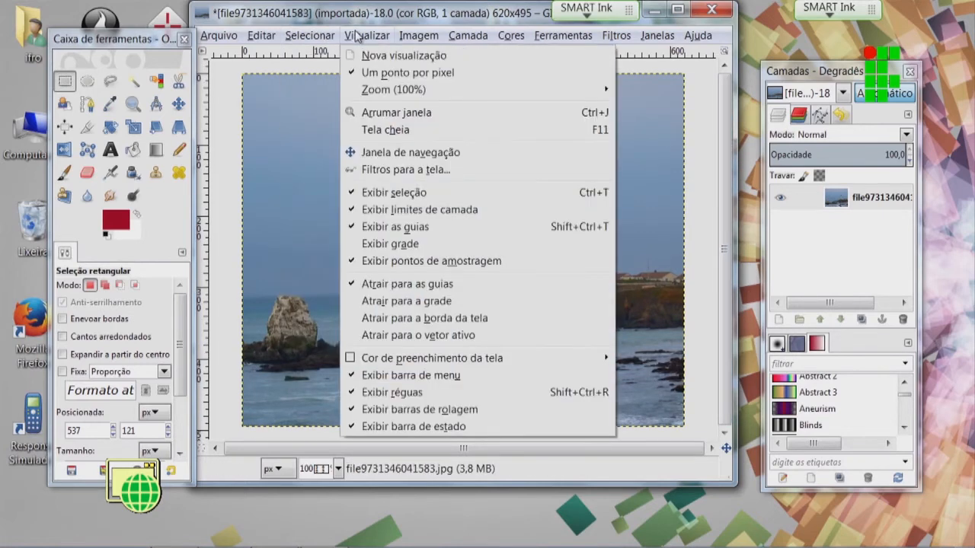
pyautogui.moveTo(323, 41)
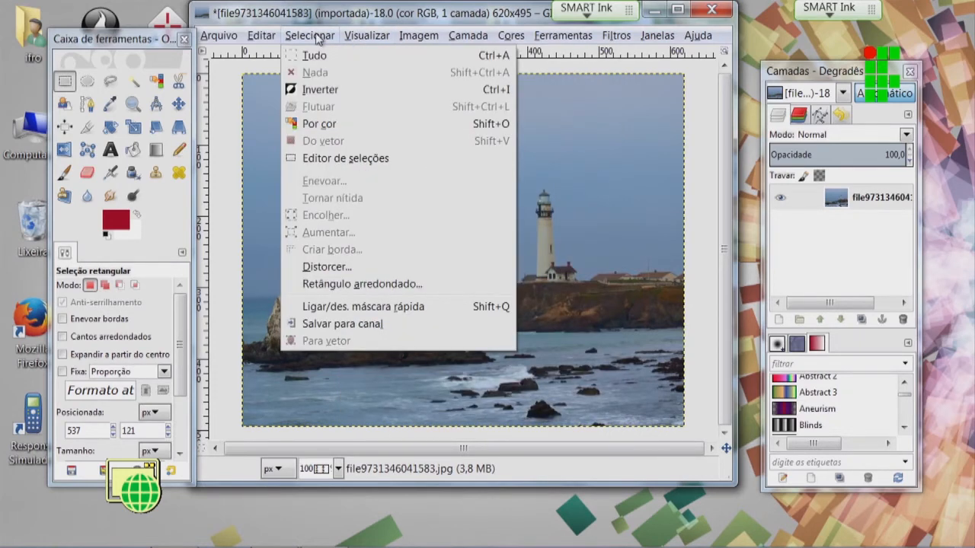
pyautogui.click(396, 19)
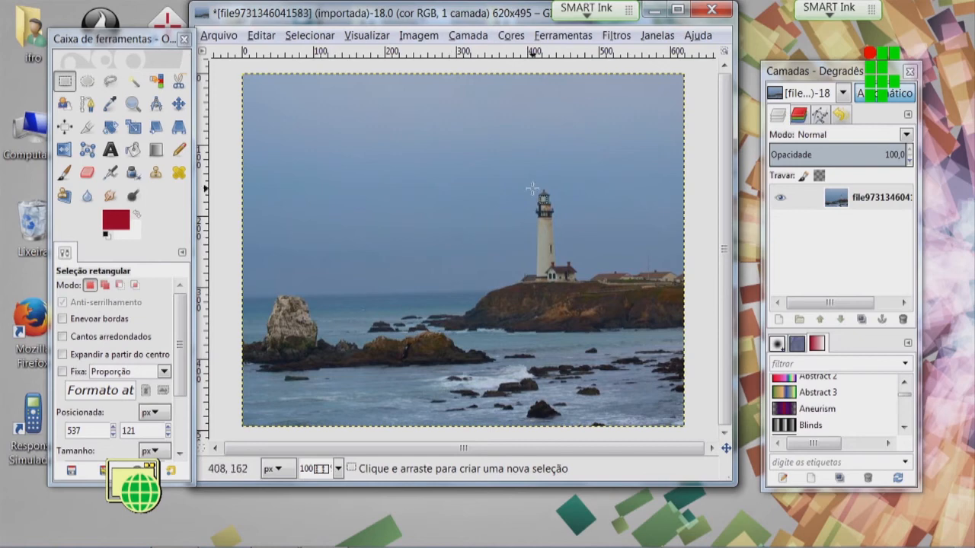
# Step: Make a rectangular selection around the lighthouse's lantern room, and clear it
pyautogui.moveTo(521, 178); pyautogui.dragTo(563, 230)
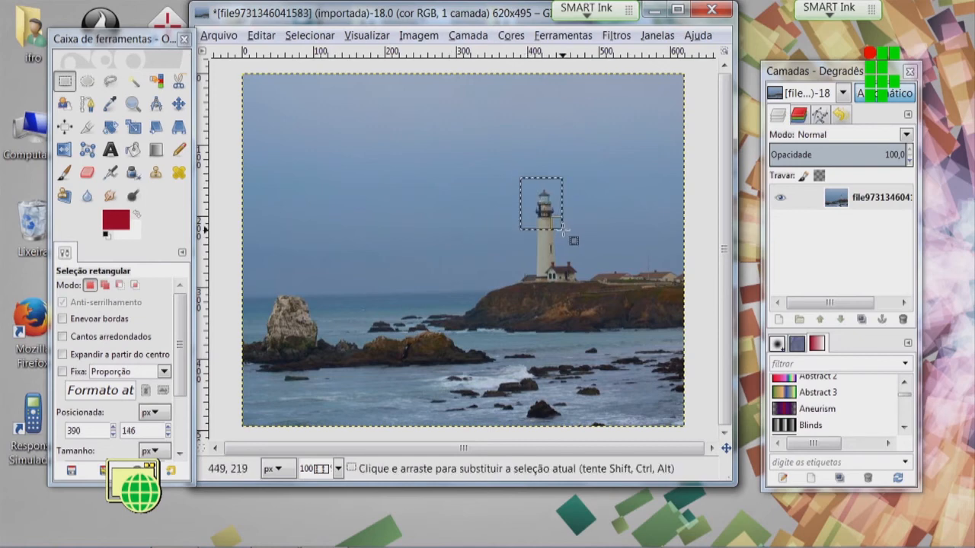
pyautogui.click(524, 143)
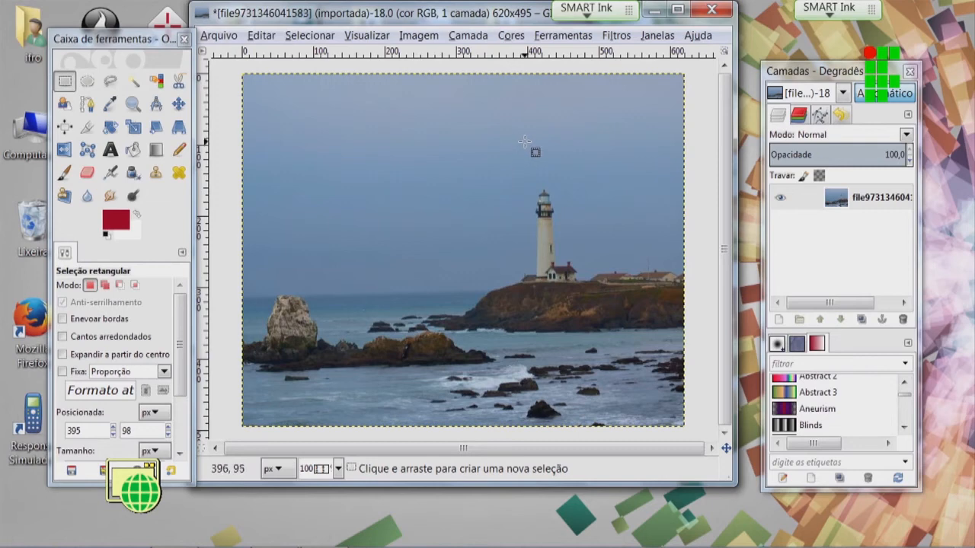
# Step: Switch to Firefox, open the Documentation page of gimp.org and look through the GIMP User Manual languages
pyautogui.moveTo(448, 530)
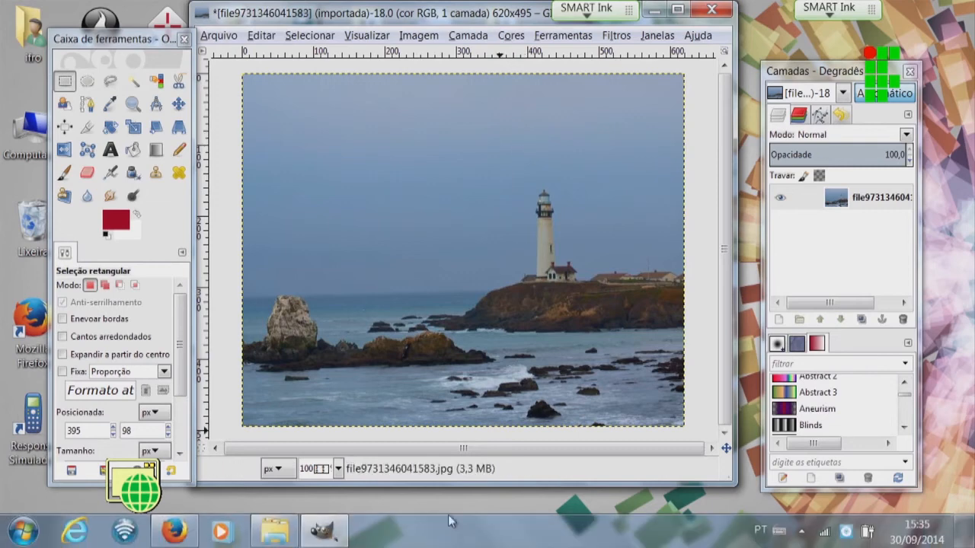
pyautogui.click(174, 537)
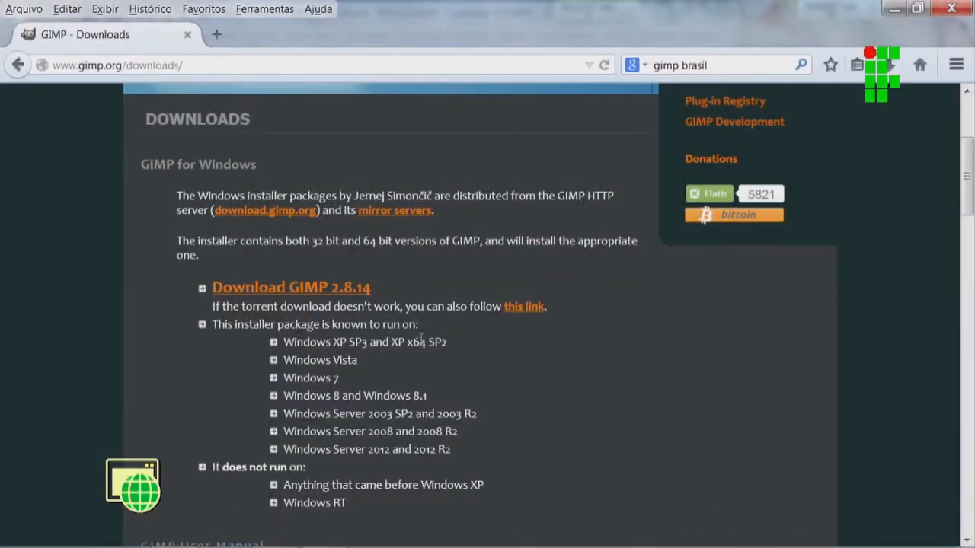
pyautogui.scroll(3, 453, 320)
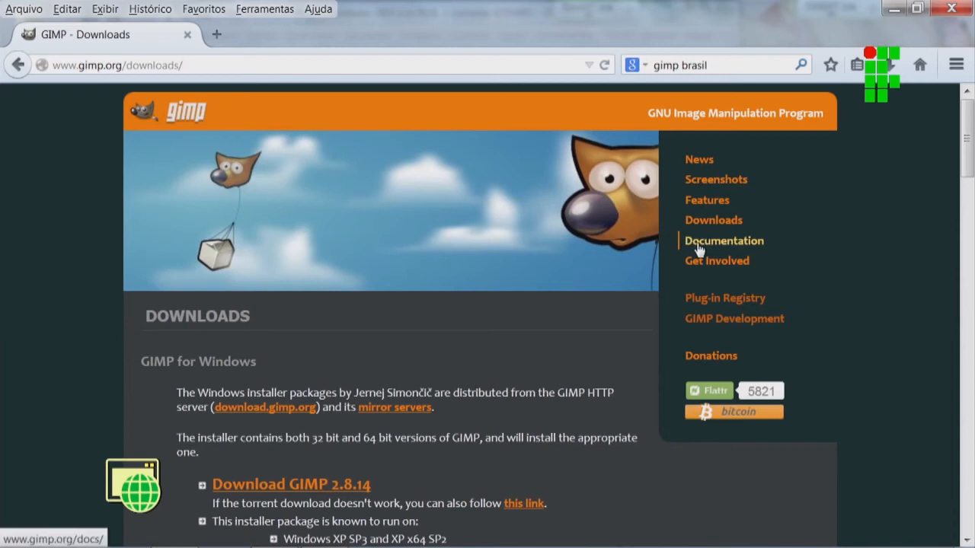
pyautogui.click(698, 251)
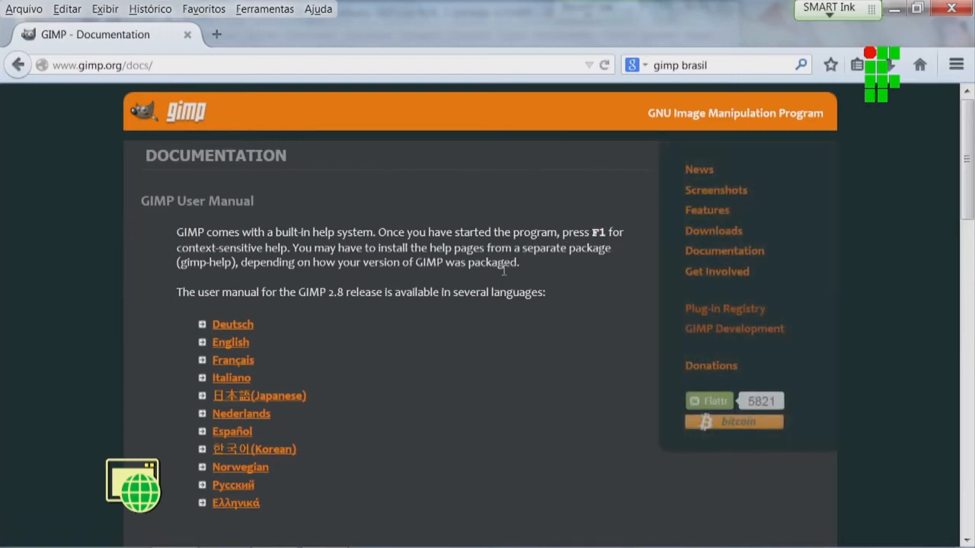
pyautogui.scroll(-2, 425, 256)
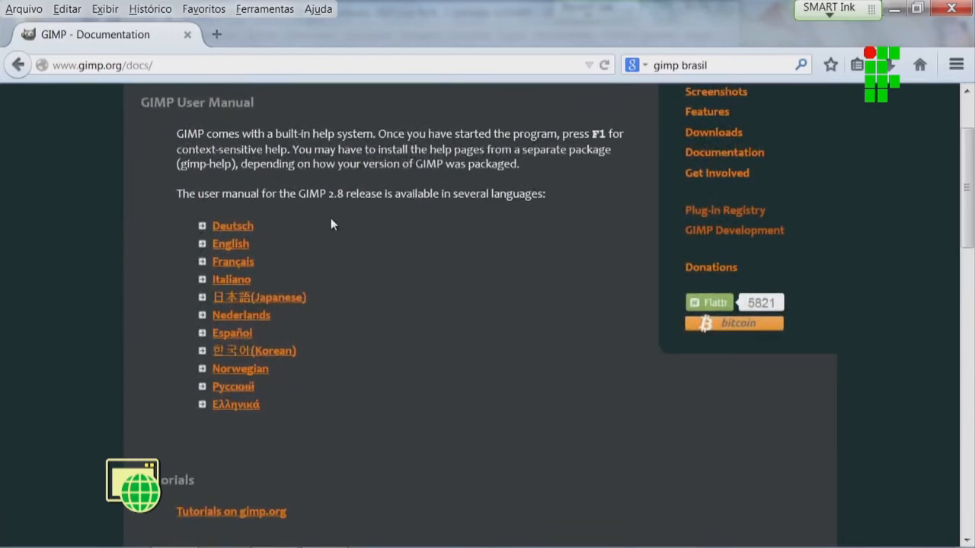
pyautogui.scroll(-2, 243, 297)
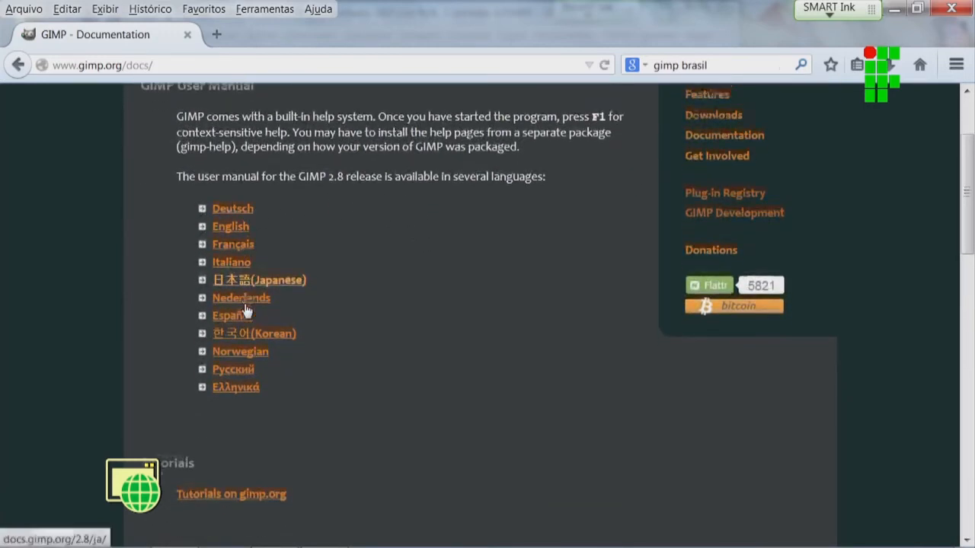
pyautogui.scroll(-1, 385, 224)
pyautogui.scroll(5, 385, 224)
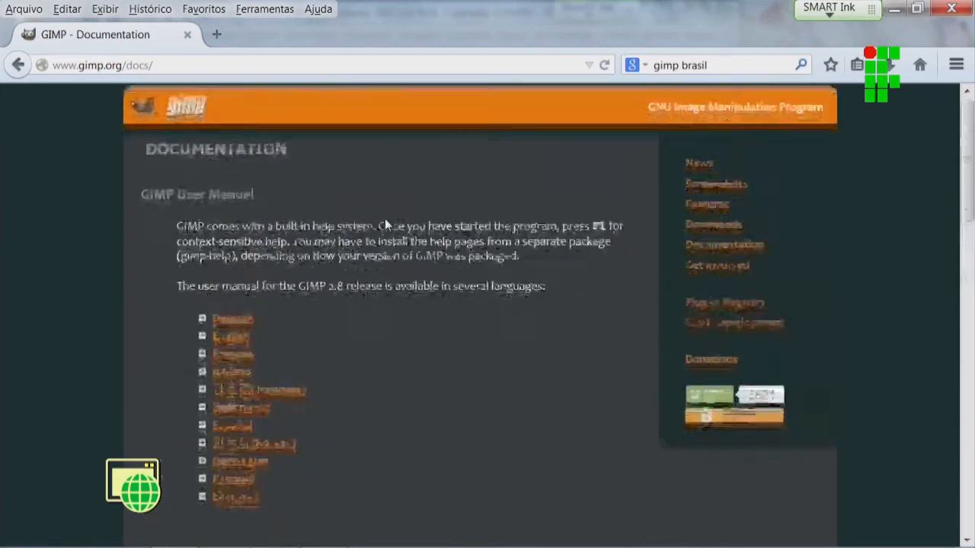
pyautogui.scroll(-2, 290, 308)
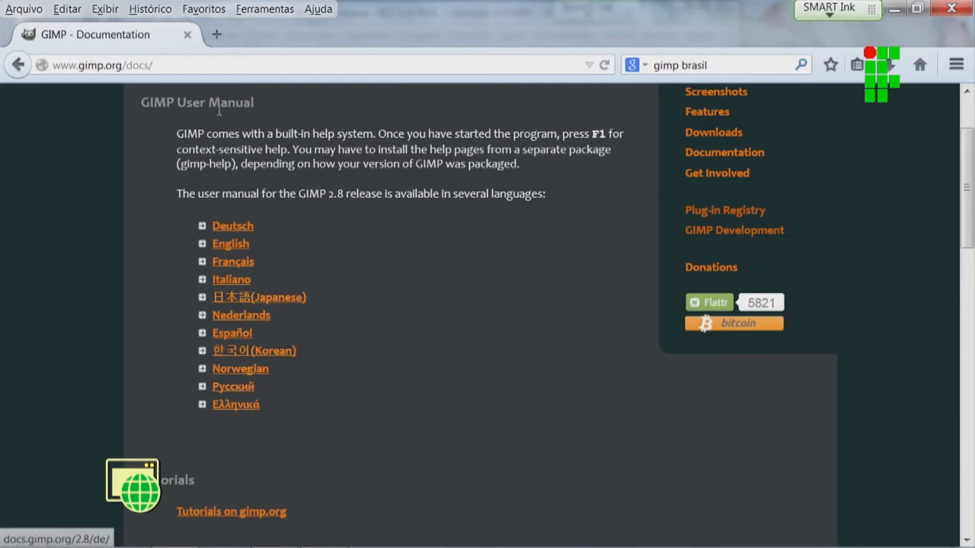
pyautogui.click(216, 34)
pyautogui.write('WWW.GIMP')
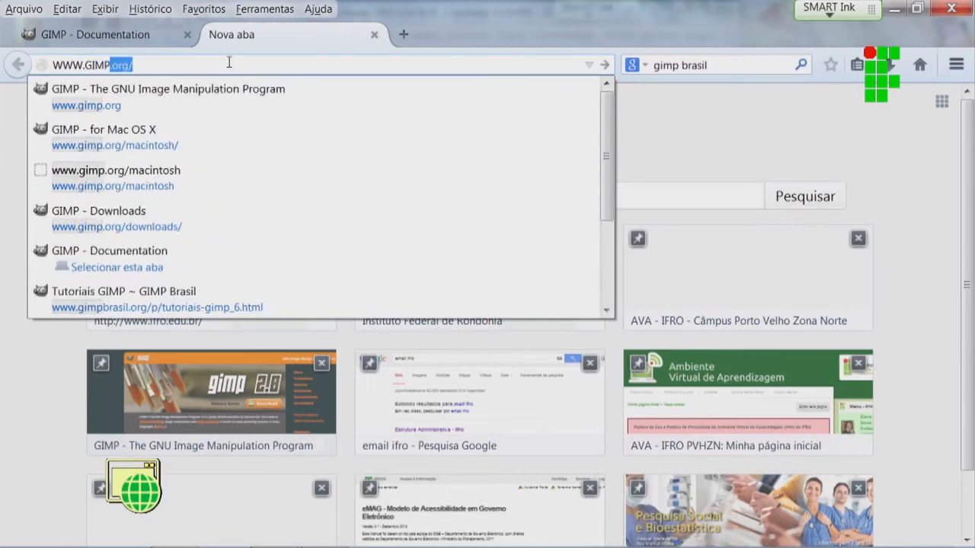
pyautogui.write('BRASIL')
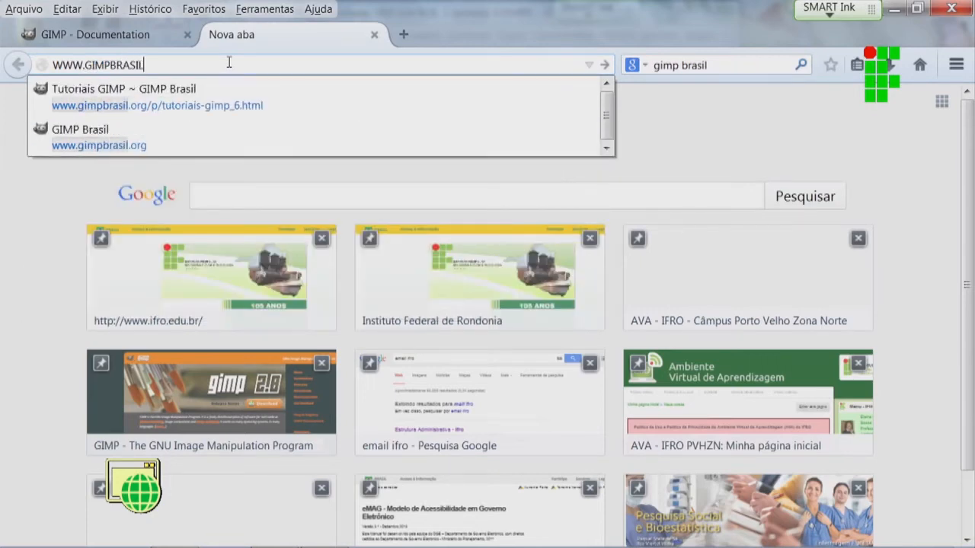
pyautogui.write('.ORG')
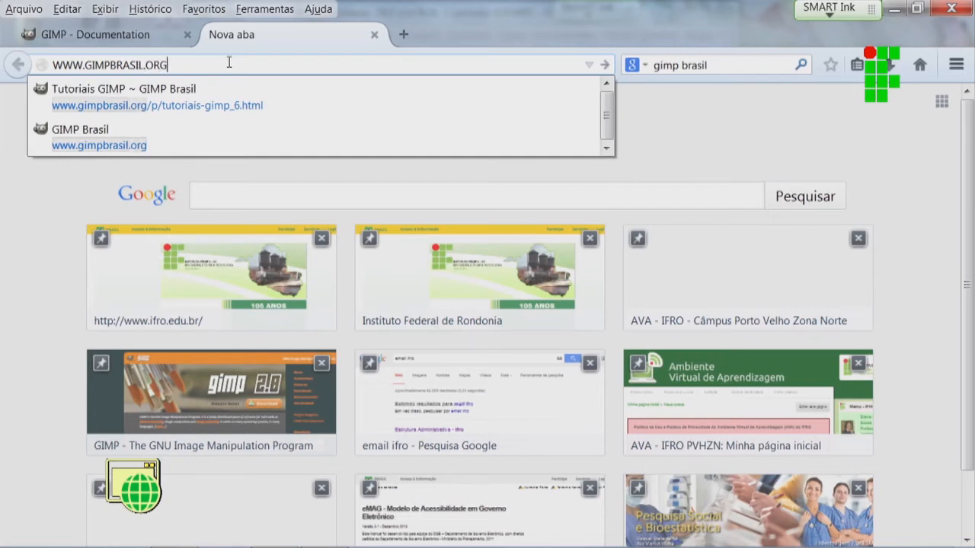
pyautogui.press('Return')
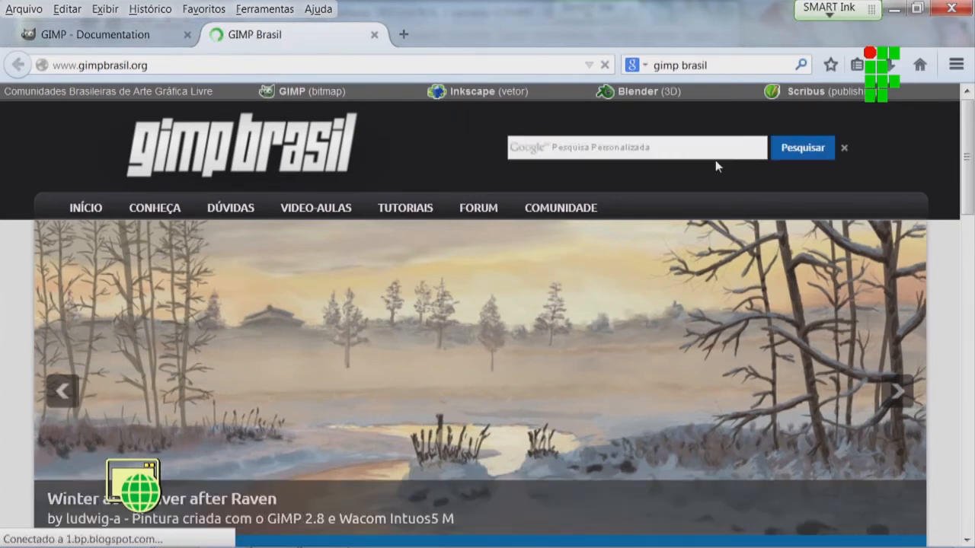
pyautogui.scroll(-4, 950, 157)
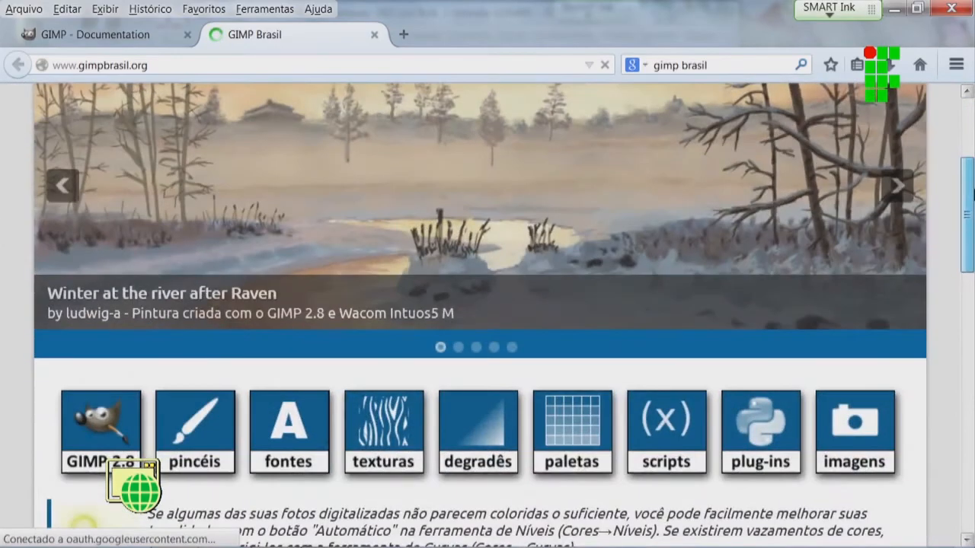
pyautogui.scroll(-3, 971, 215)
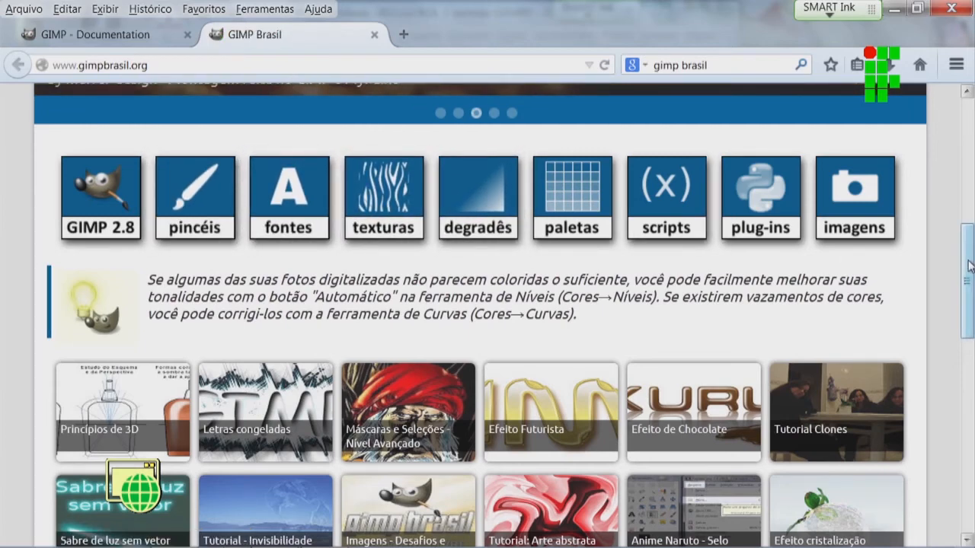
pyautogui.scroll(-2, 969, 291)
pyautogui.moveTo(968, 292); pyautogui.dragTo(968, 137)
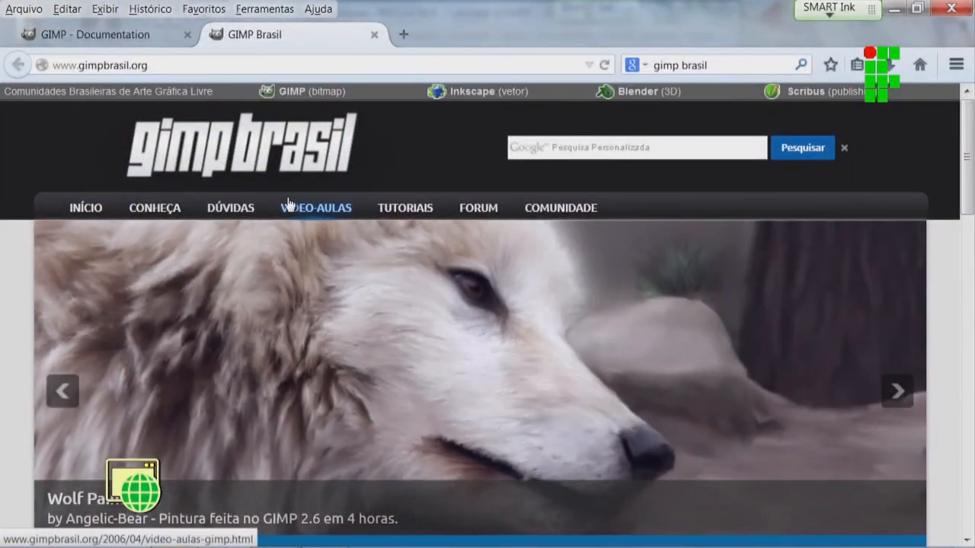
# Step: Open the Tutoriais page of GIMP Brasil and look through the list of tutorials
pyautogui.click(397, 210)
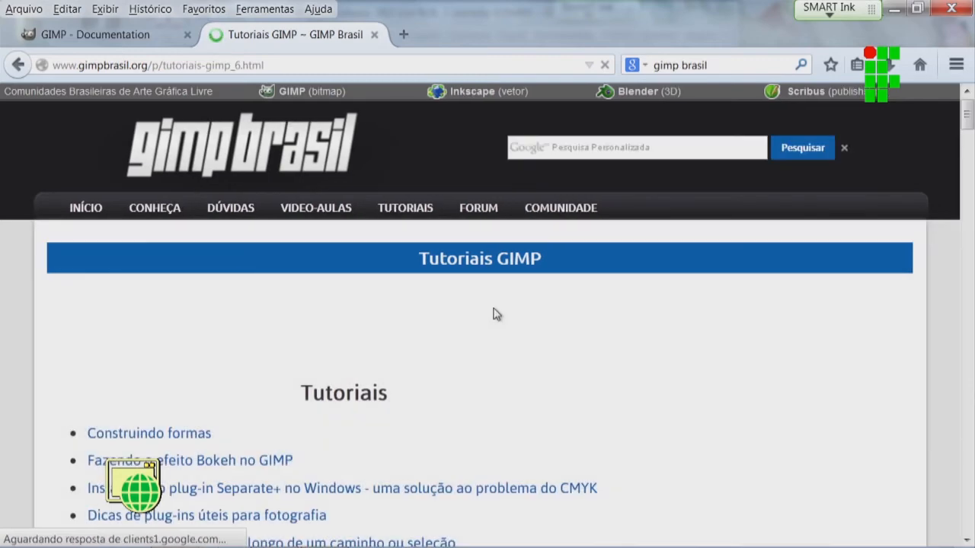
pyautogui.scroll(-4, 491, 308)
pyautogui.scroll(-6, 491, 309)
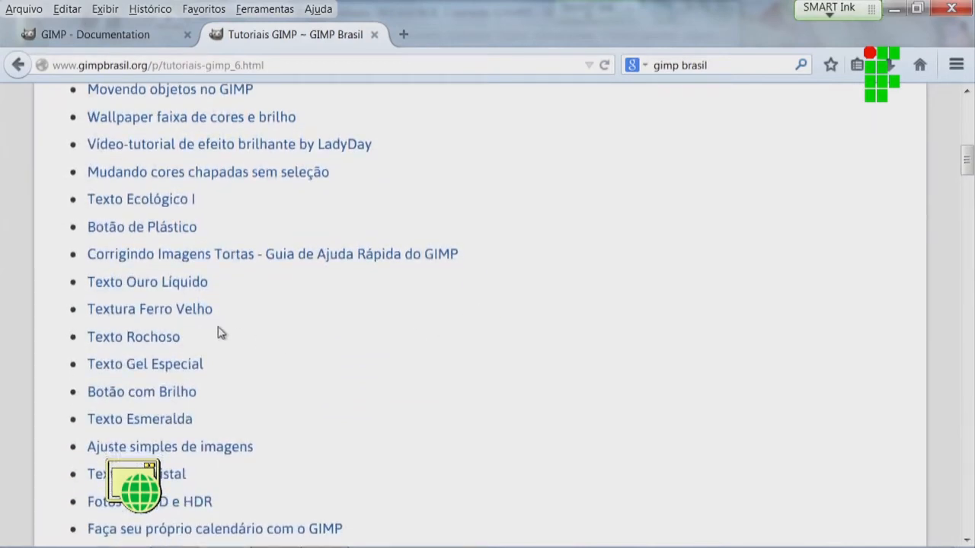
pyautogui.scroll(-2, 204, 323)
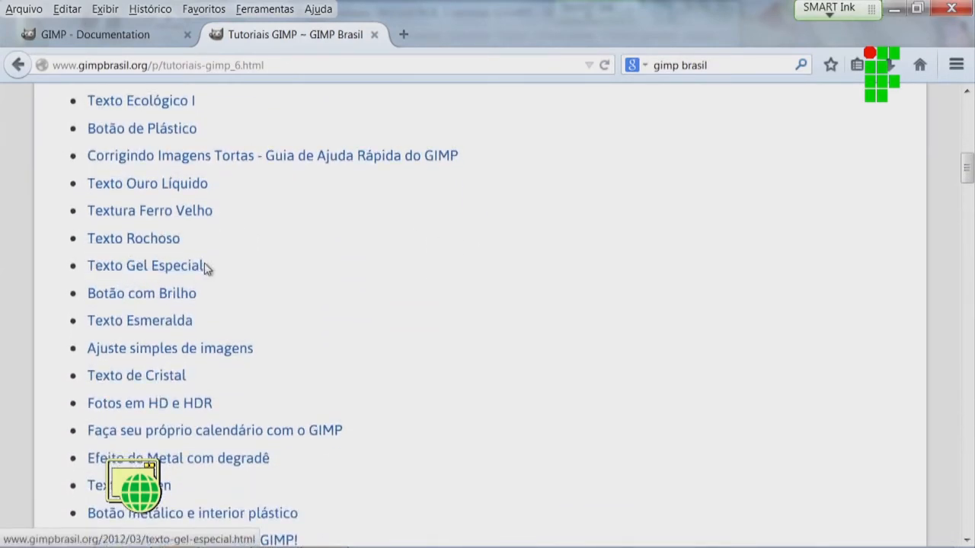
pyautogui.scroll(-2, 202, 268)
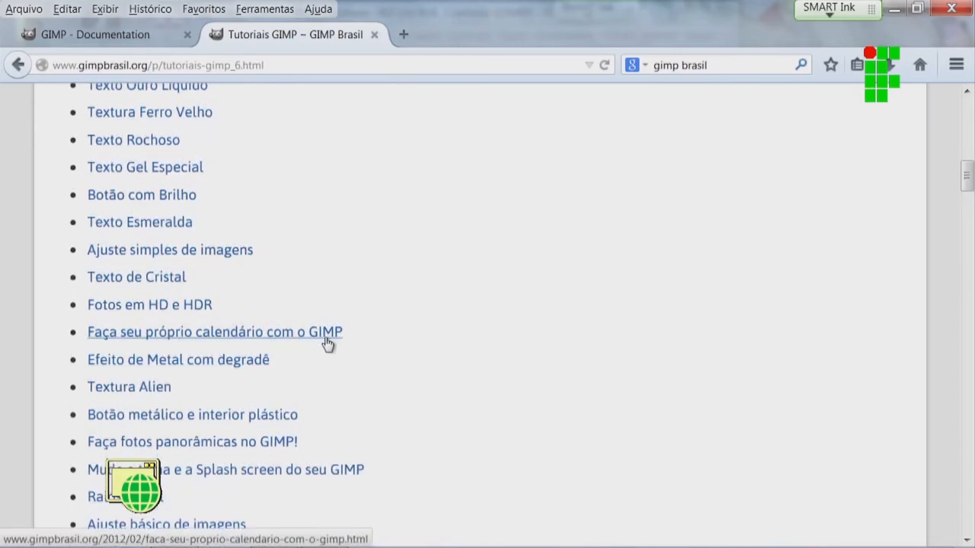
pyautogui.scroll(15, 378, 305)
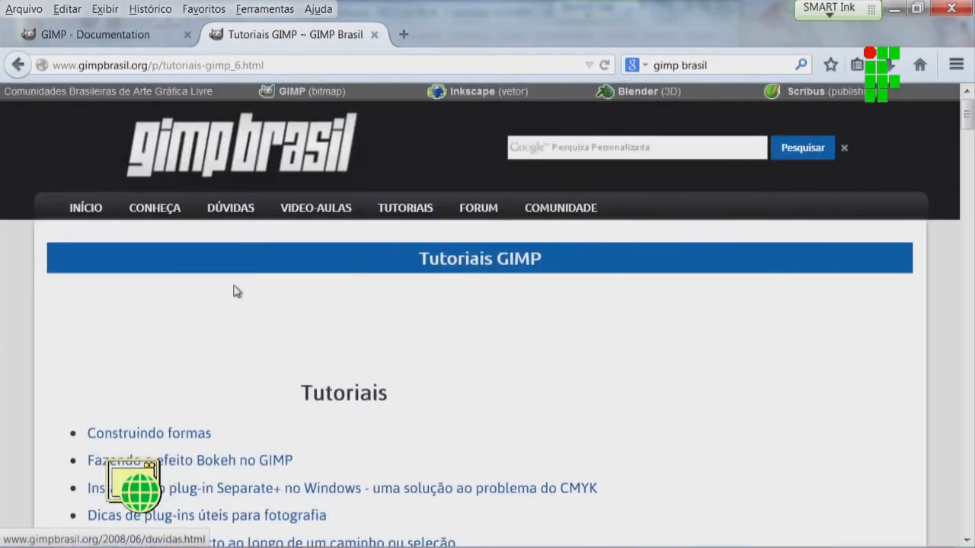
# Step: Highlight the full address of the GIMP Brasil tutorials page, and return to the GIMP Documentation page
pyautogui.doubleClick(245, 66)
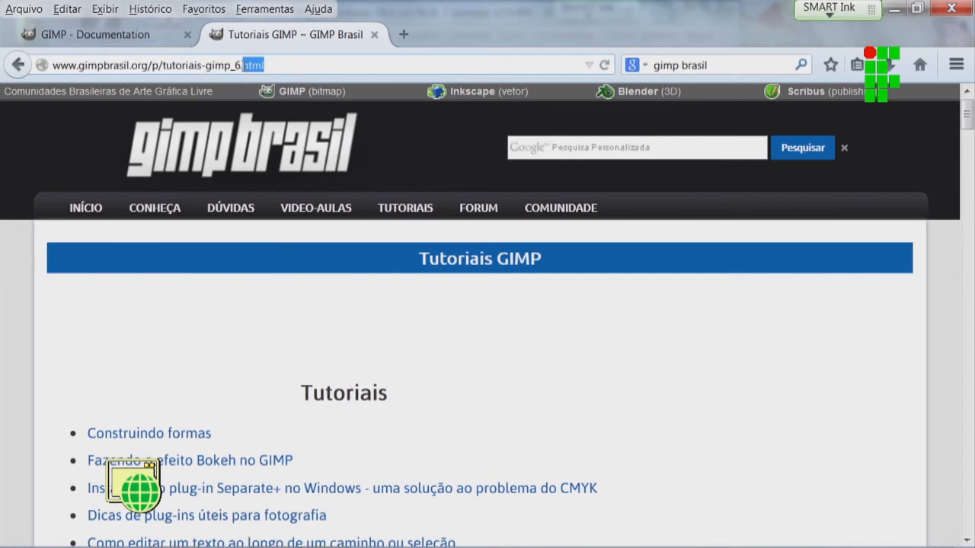
pyautogui.tripleClick(244, 65)
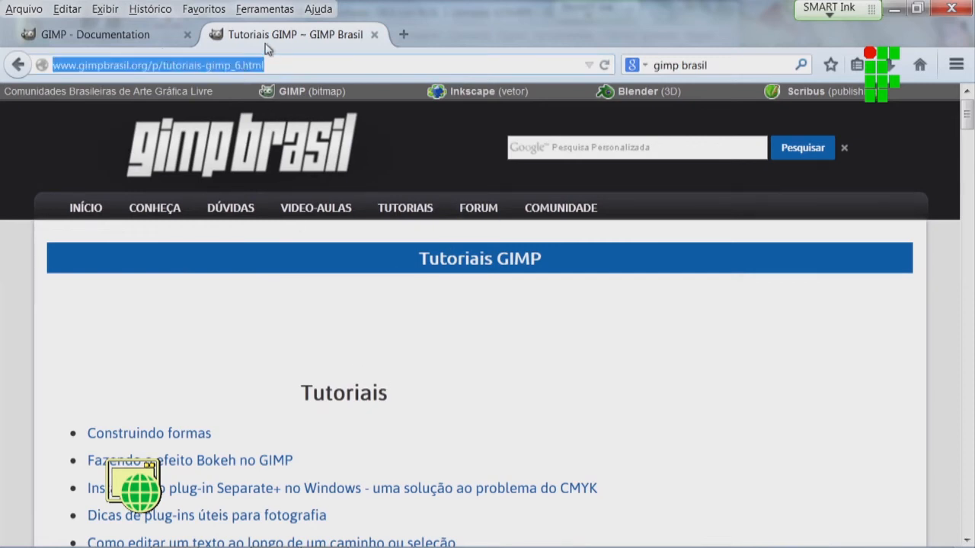
pyautogui.click(114, 42)
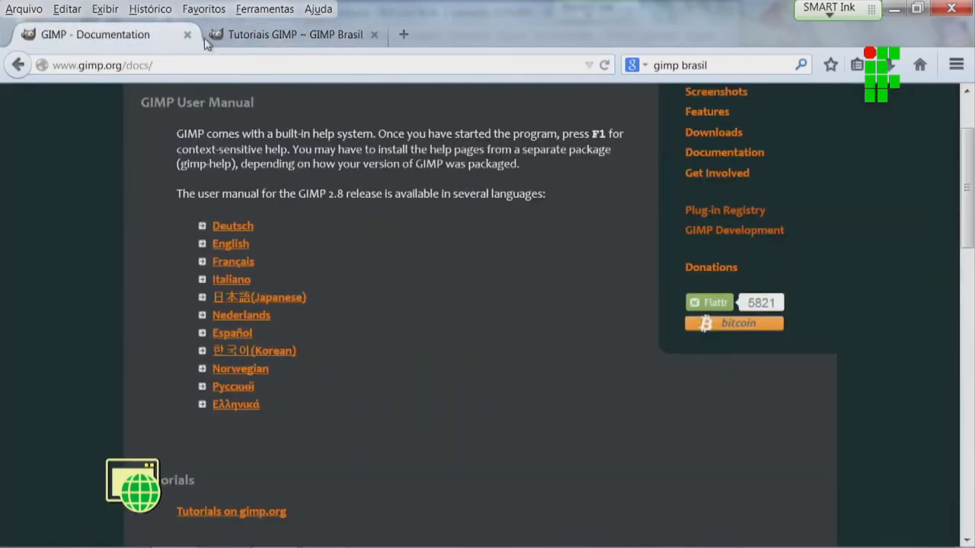
pyautogui.click(274, 38)
pyautogui.click(136, 44)
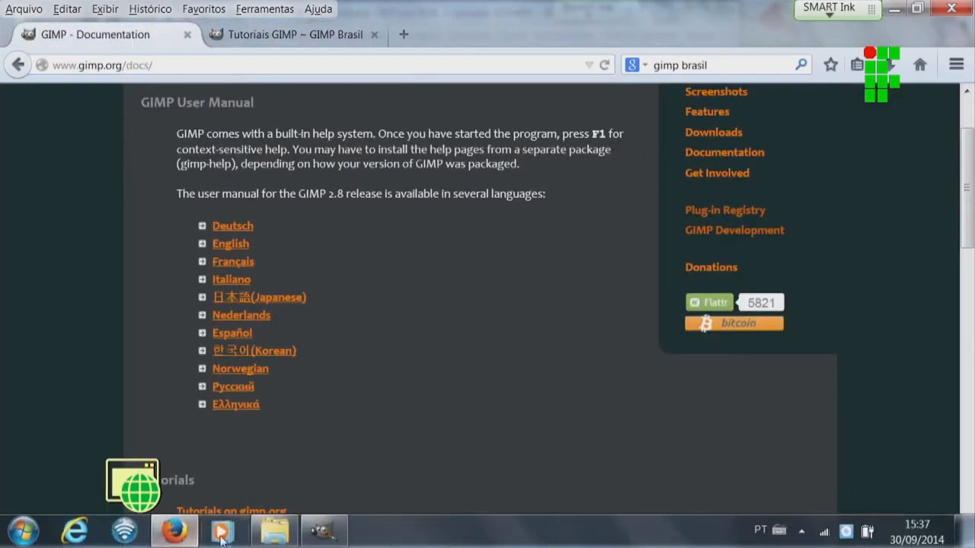
# Step: Switch to GIMP and move the lighthouse image window slightly lower and to the right, between the toolbox and layers windows
pyautogui.click(324, 531)
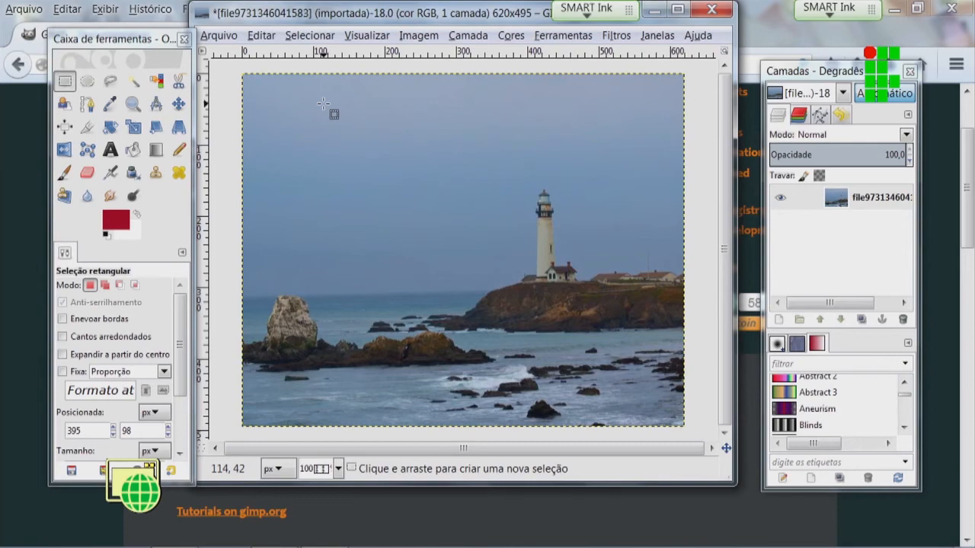
pyautogui.moveTo(455, 17); pyautogui.dragTo(474, 71)
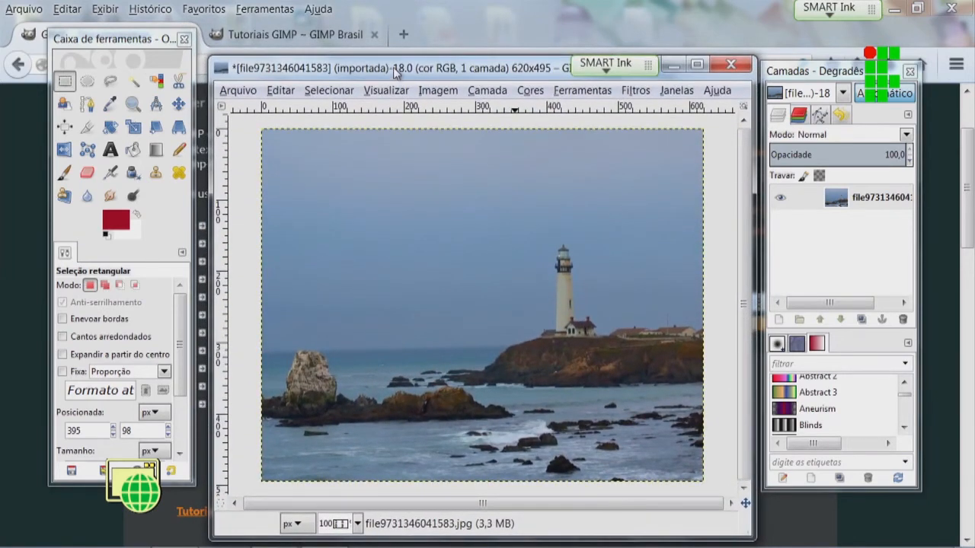
pyautogui.moveTo(396, 72); pyautogui.dragTo(394, 42)
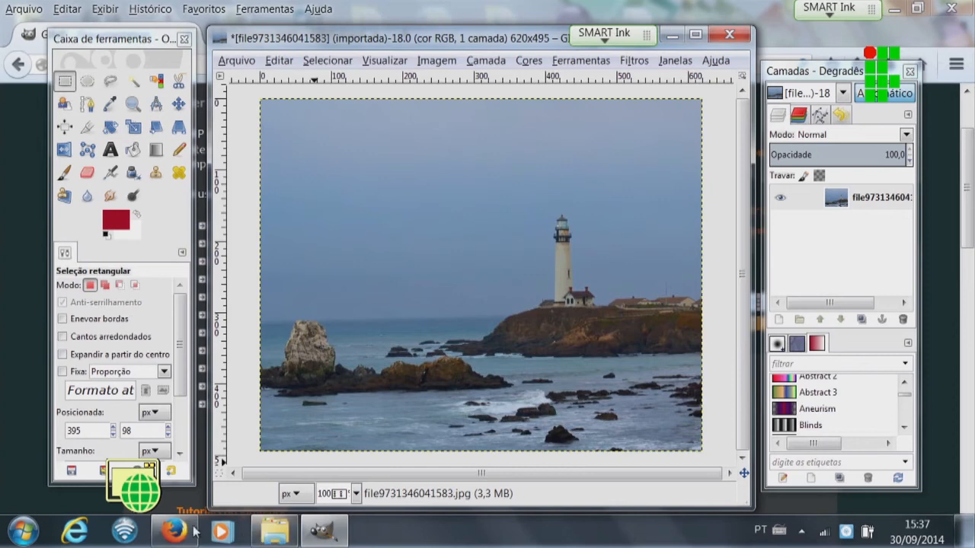
pyautogui.click(187, 533)
pyautogui.click(403, 35)
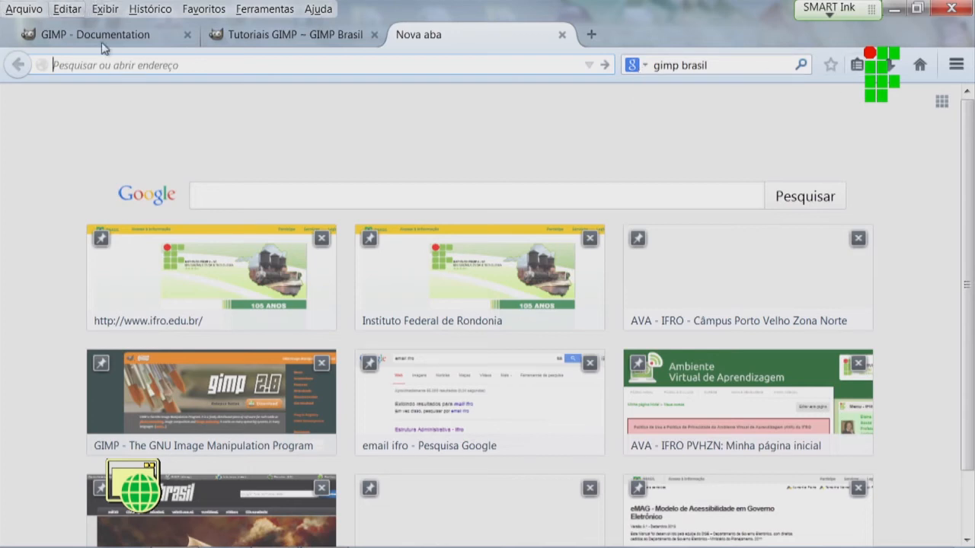
pyautogui.write('WWW.MOR')
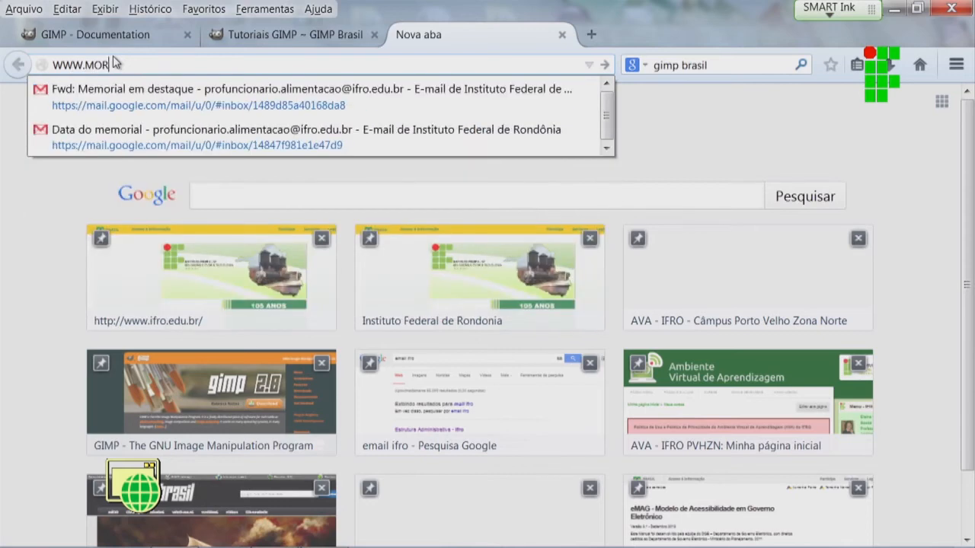
pyautogui.write('CE')
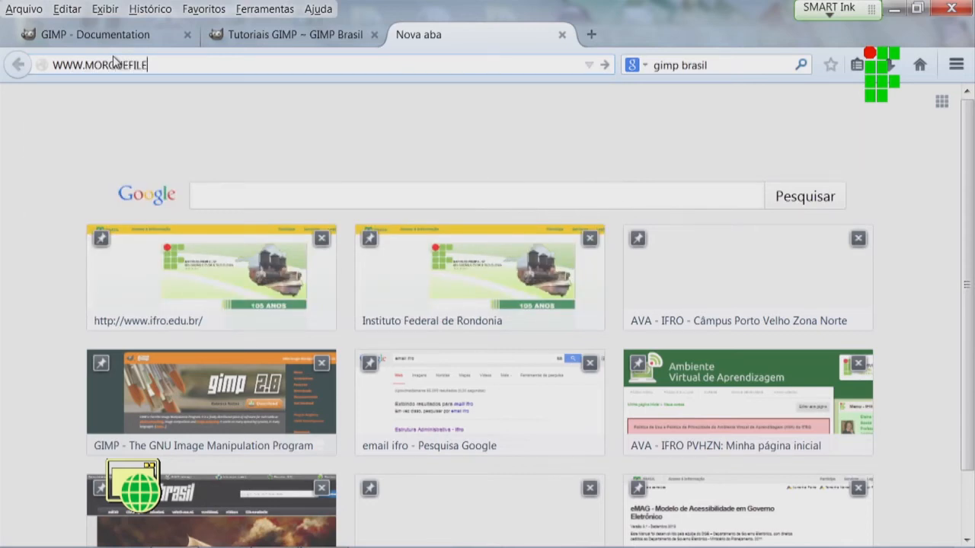
pyautogui.write('EFILE.COM')
pyautogui.press('Return')
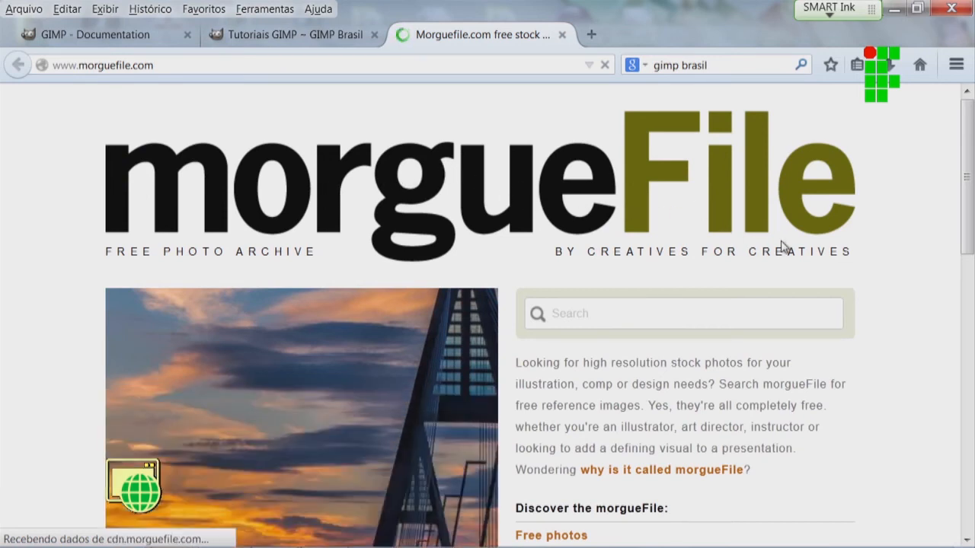
# Step: Open the Free photos archive from the morgueFile home page
pyautogui.scroll(-4, 782, 246)
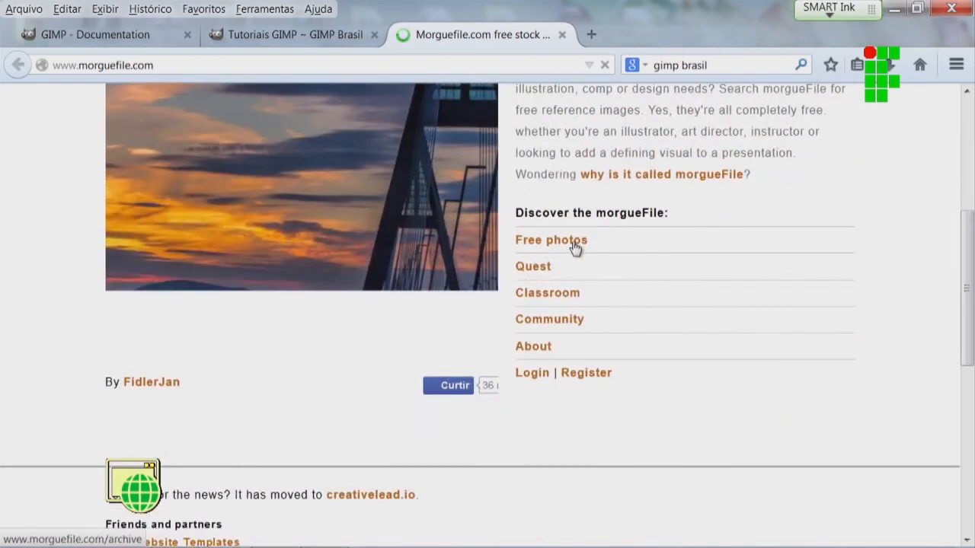
pyautogui.click(574, 245)
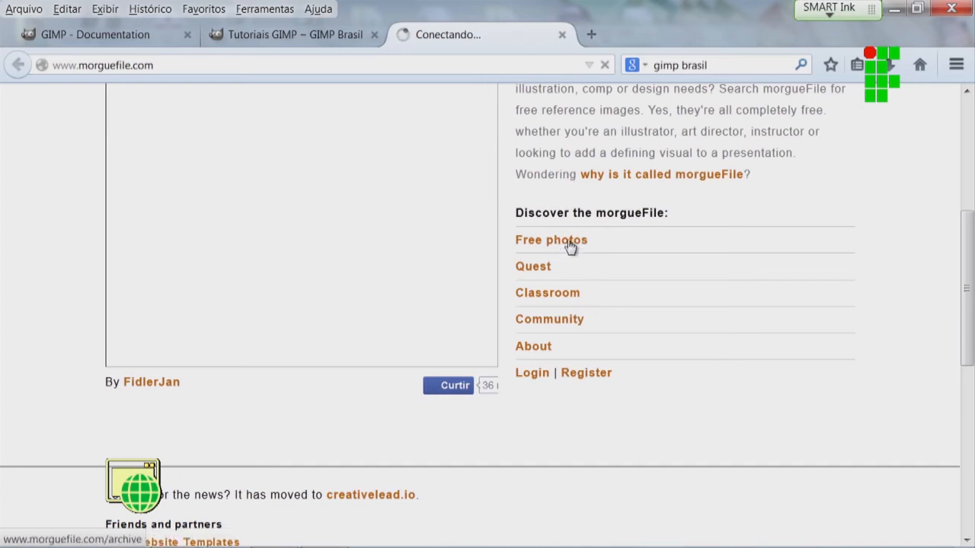
# Step: Request the morgueFile Free photos page once more from the Discover the morgueFile list
pyautogui.moveTo(965, 287); pyautogui.dragTo(967, 237)
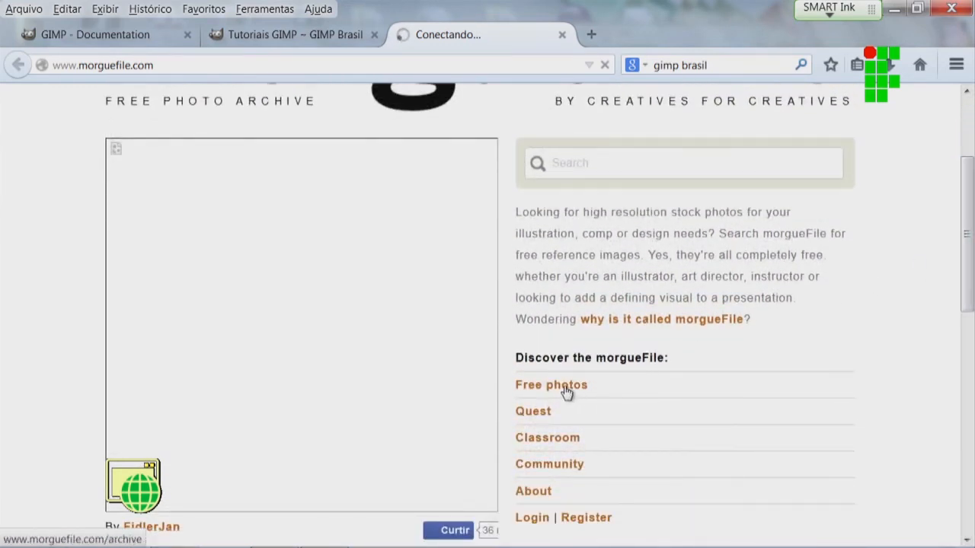
pyautogui.click(564, 389)
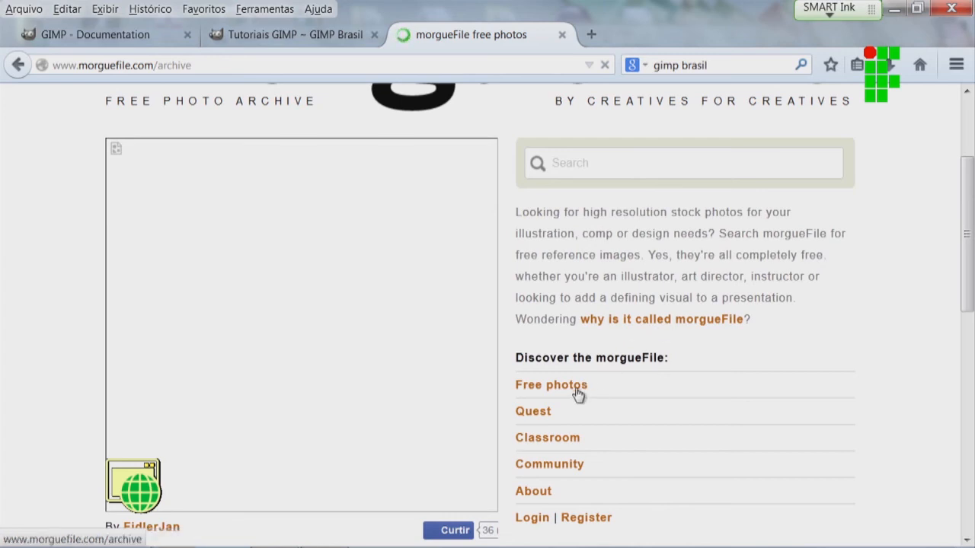
# Step: Switch to GIMP and apply the Foto antiga filter to a copy of the lighthouse image, with Desfocar, Sépia and border size 20
pyautogui.moveTo(286, 537)
pyautogui.click(320, 531)
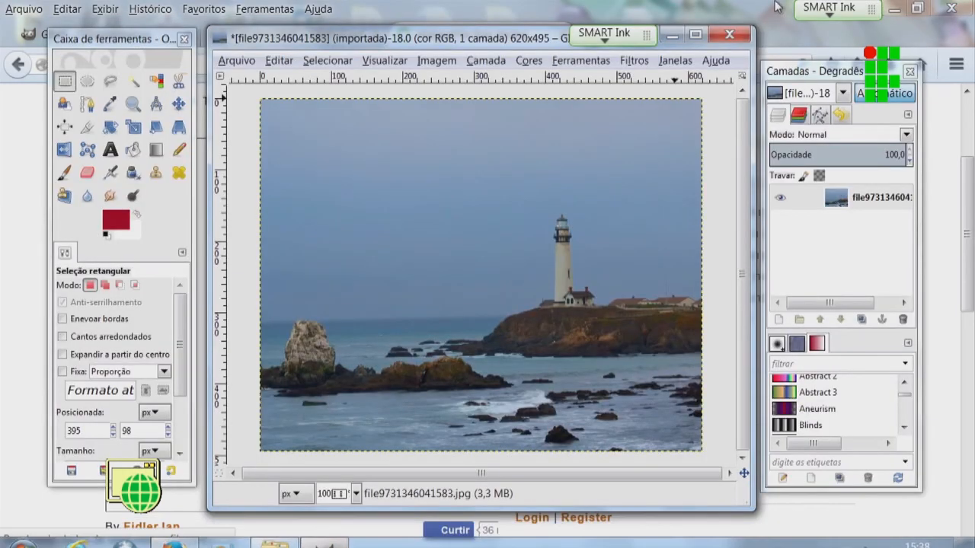
pyautogui.click(638, 60)
pyautogui.moveTo(666, 348)
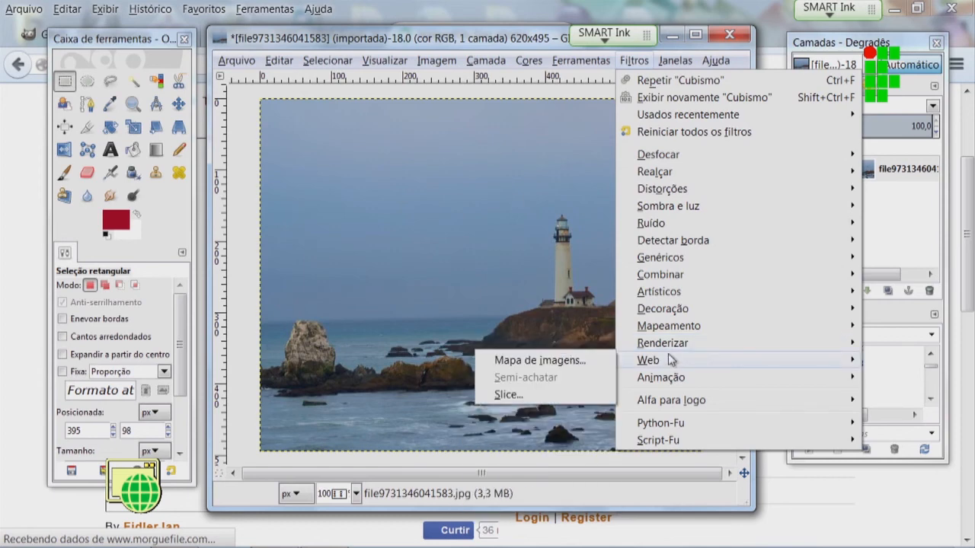
pyautogui.moveTo(667, 311)
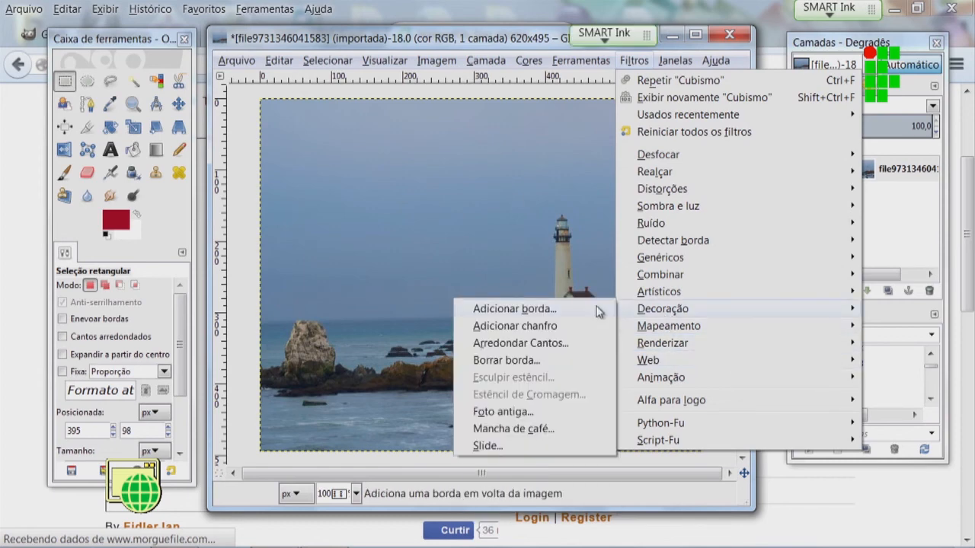
pyautogui.click(521, 409)
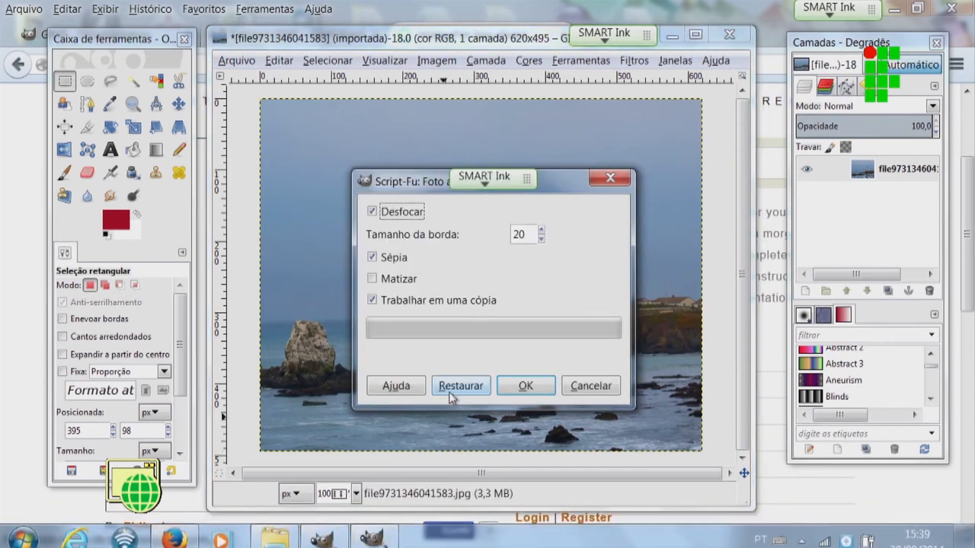
pyautogui.click(524, 387)
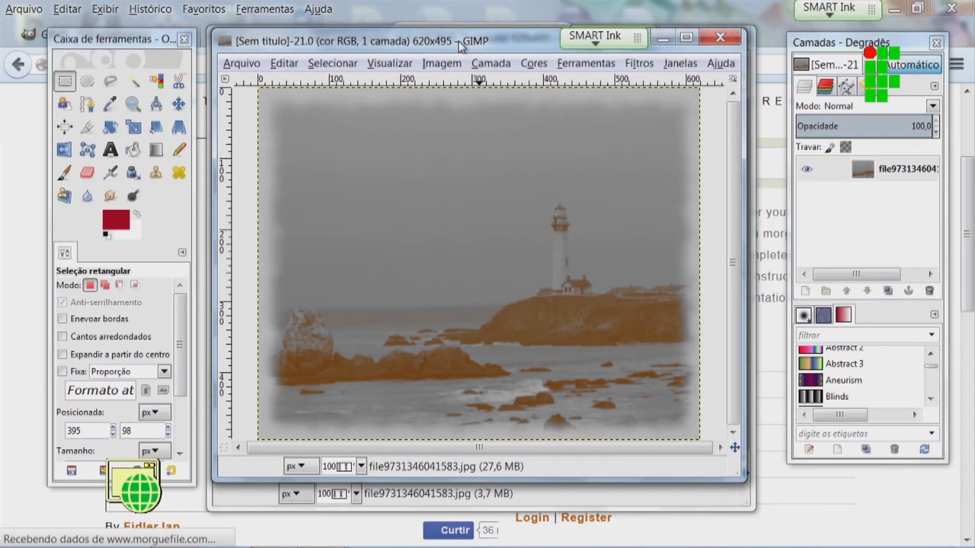
# Step: Start exporting the old-photo version of the lighthouse image and name the file IMAGEM_ANTIGA.png
pyautogui.click(245, 65)
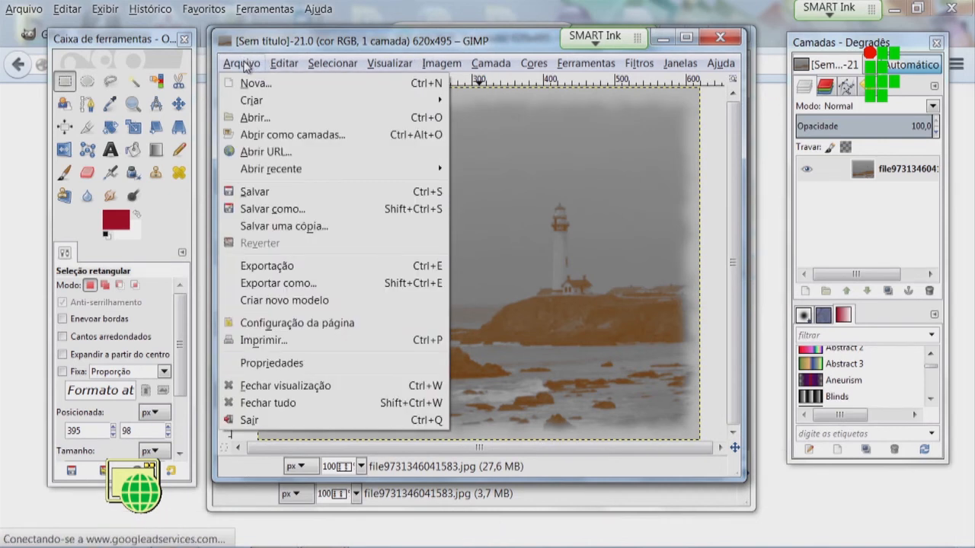
pyautogui.click(288, 266)
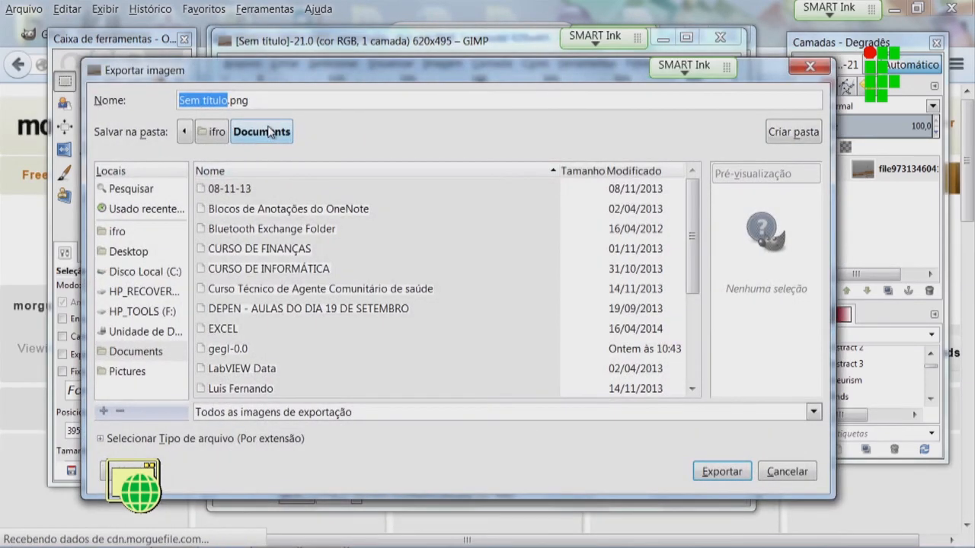
pyautogui.write('IMAGEM')
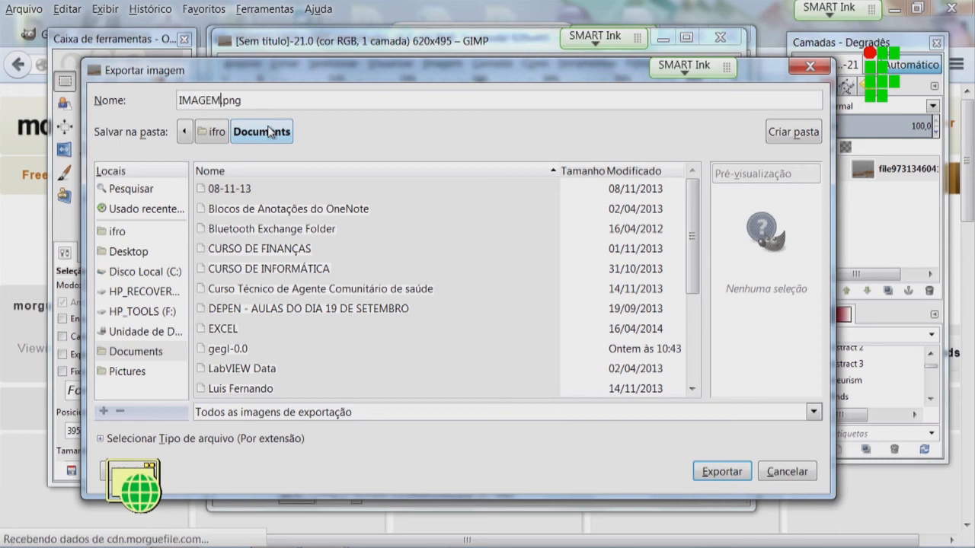
pyautogui.write('-ANTI')
pyautogui.press('BackSpace')
pyautogui.press('BackSpace')
pyautogui.press('BackSpace')
pyautogui.press('BackSpace')
pyautogui.write('_ANTIGA')
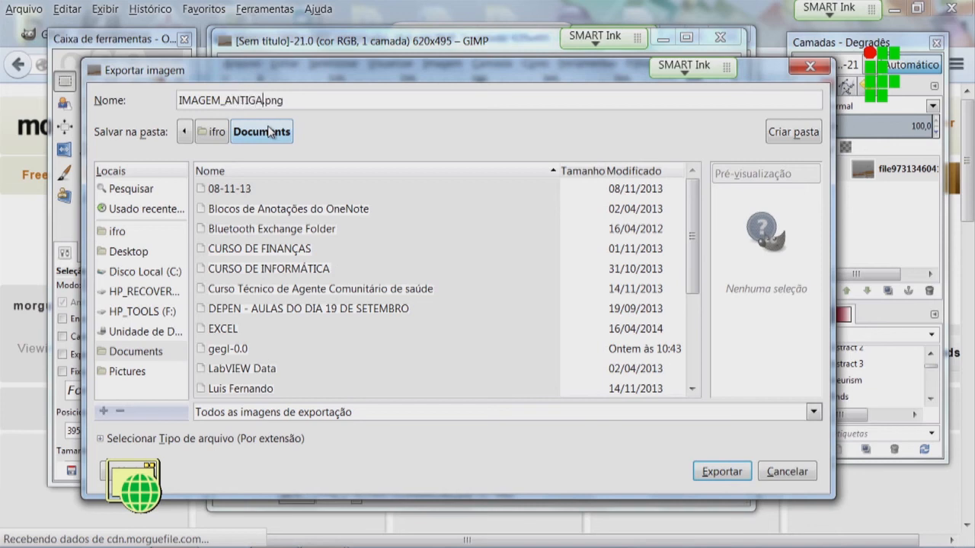
# Step: Look through the available export formats and set the file type filter to Imagem JPEG (*.jpg, *.jpeg, *.jpe)
pyautogui.click(810, 413)
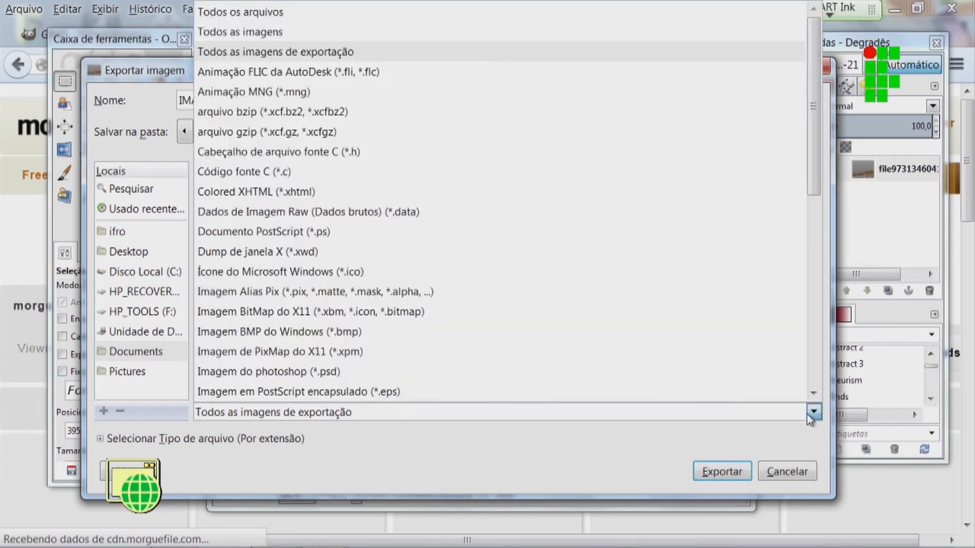
pyautogui.scroll(-4, 305, 183)
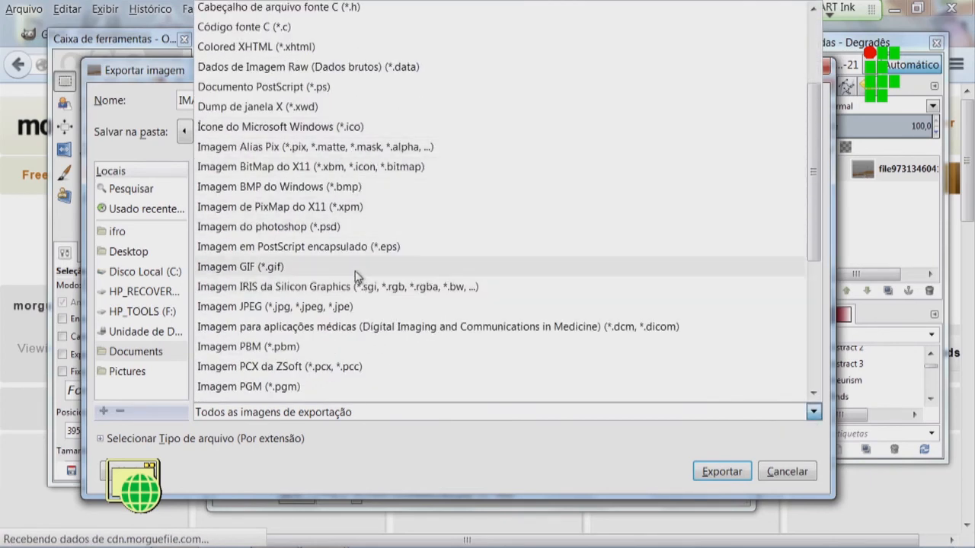
pyautogui.scroll(-3, 352, 306)
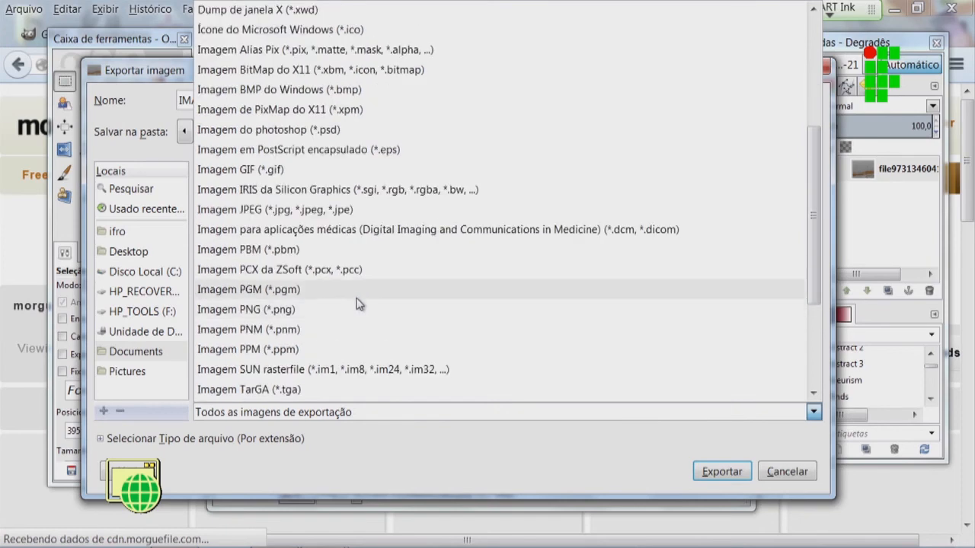
pyautogui.scroll(-4, 338, 323)
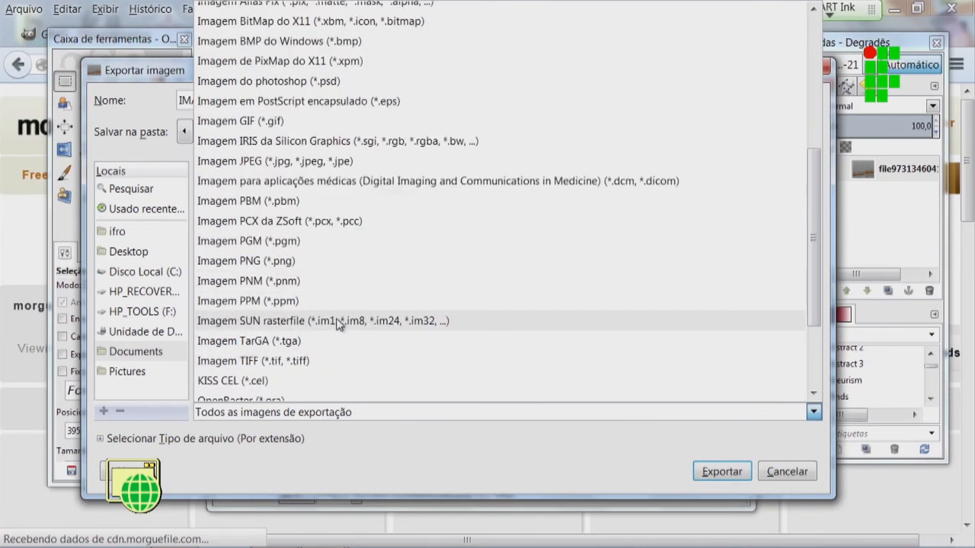
pyautogui.scroll(-1, 312, 317)
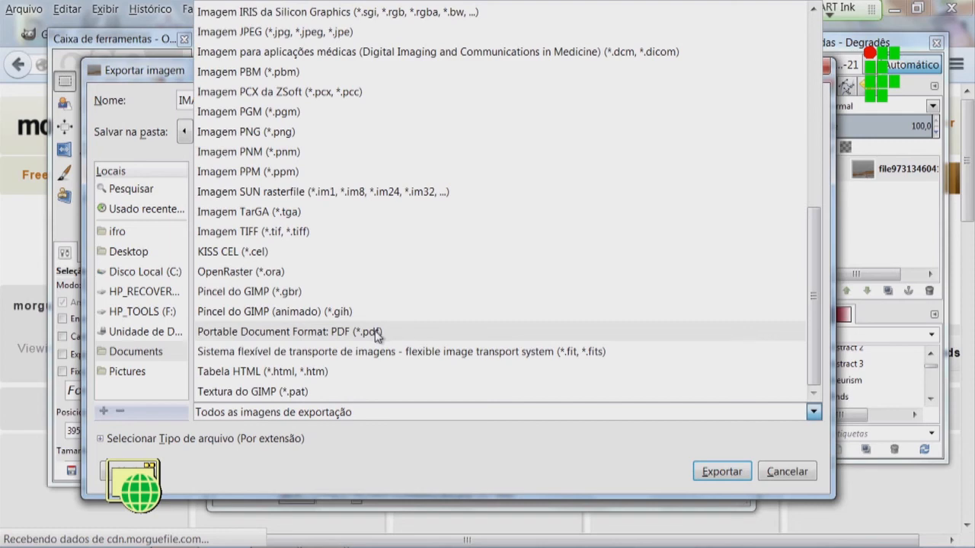
pyautogui.scroll(2, 351, 288)
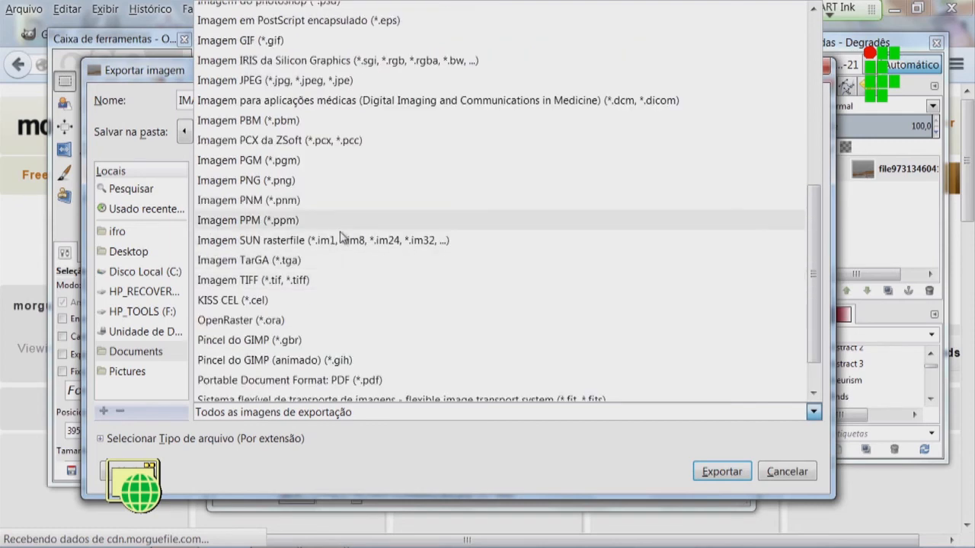
pyautogui.scroll(3, 381, 259)
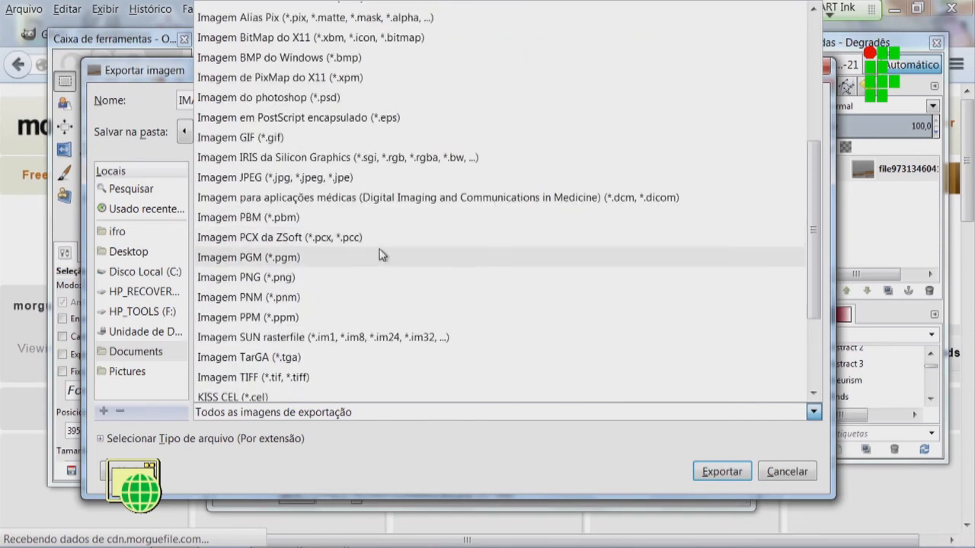
pyautogui.click(318, 177)
# Step: Export the image to the Desktop folder multimidia/imagens as PNG with compression level 9, saving resolution and creation time
pyautogui.moveTo(304, 69); pyautogui.dragTo(368, 82)
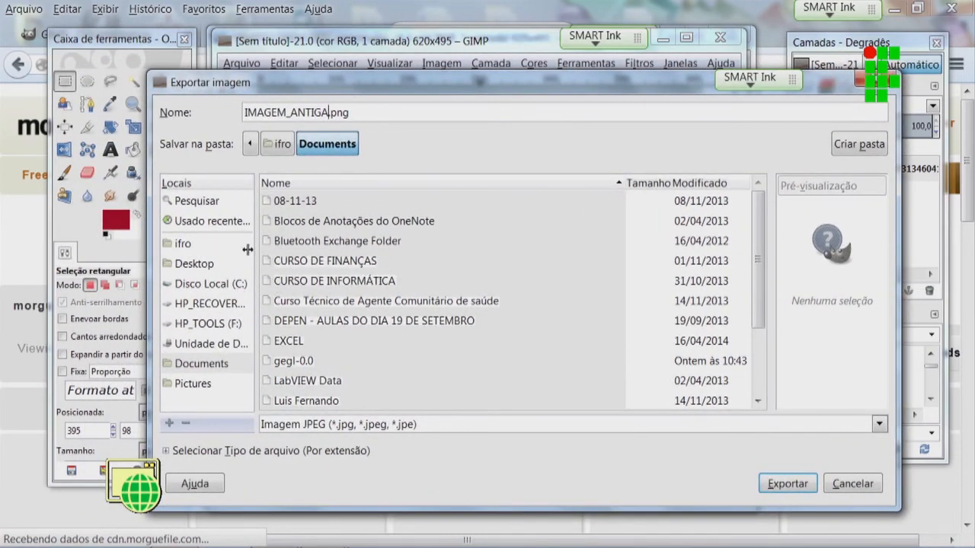
pyautogui.click(190, 261)
pyautogui.moveTo(759, 242); pyautogui.dragTo(770, 342)
pyautogui.doubleClick(286, 248)
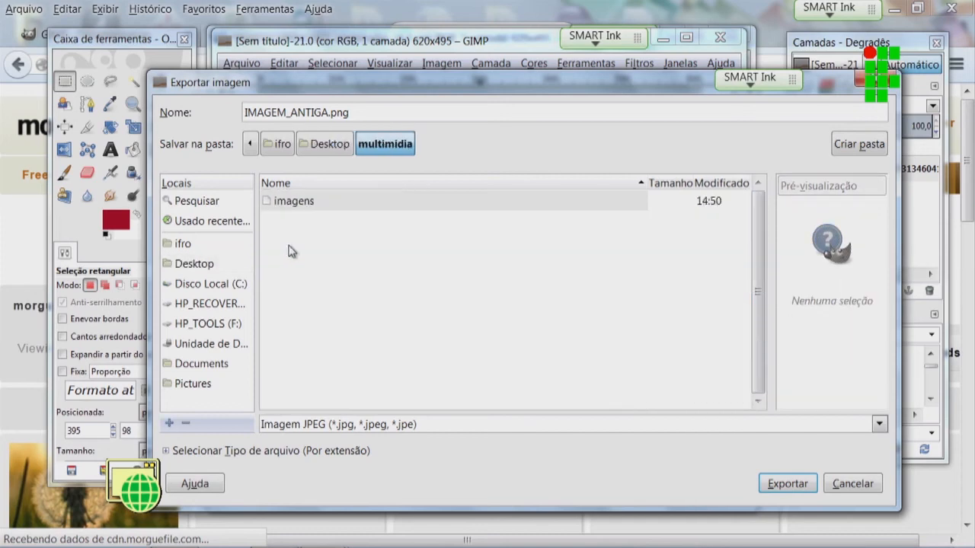
pyautogui.doubleClick(302, 202)
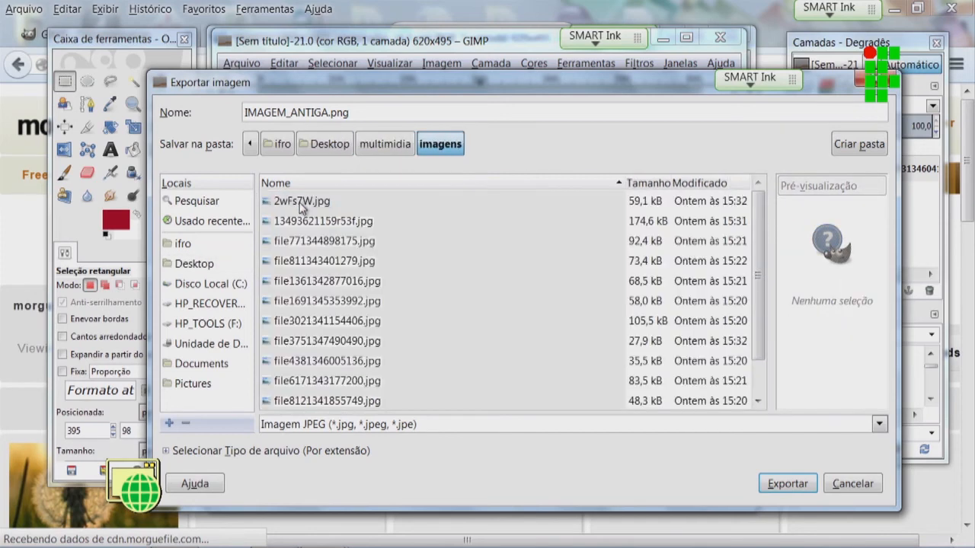
pyautogui.click(789, 484)
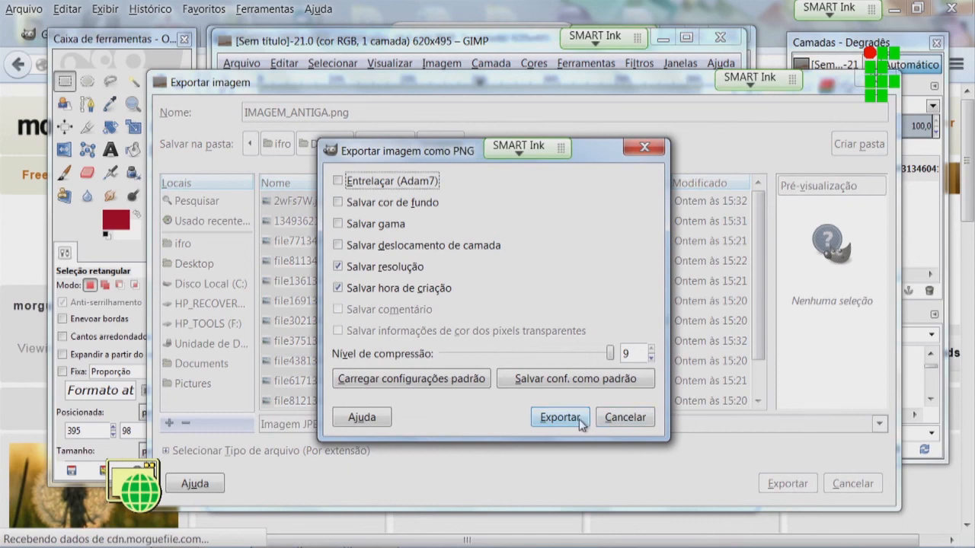
pyautogui.click(559, 417)
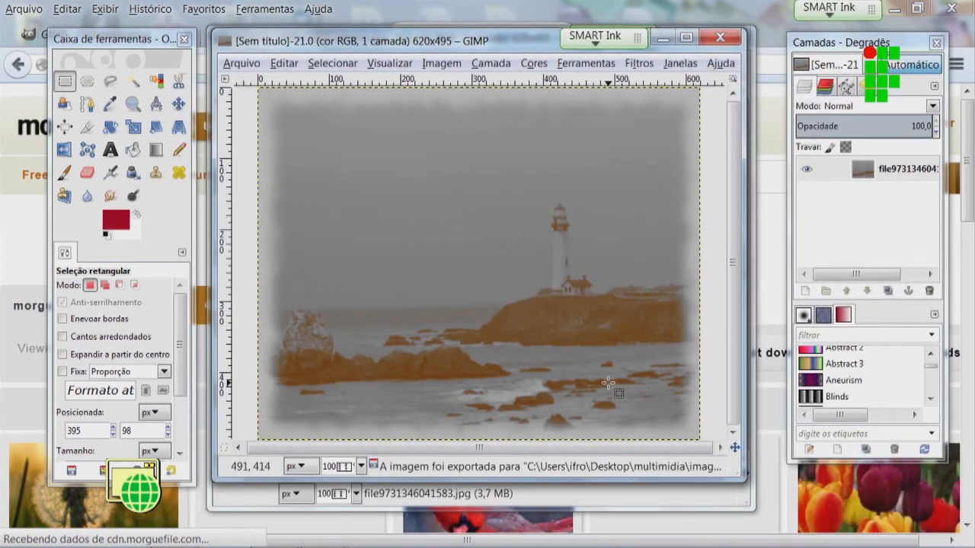
# Step: Switch to Firefox and open the misty boardwalk photo from the morgueFile free photos archive
pyautogui.click(755, 11)
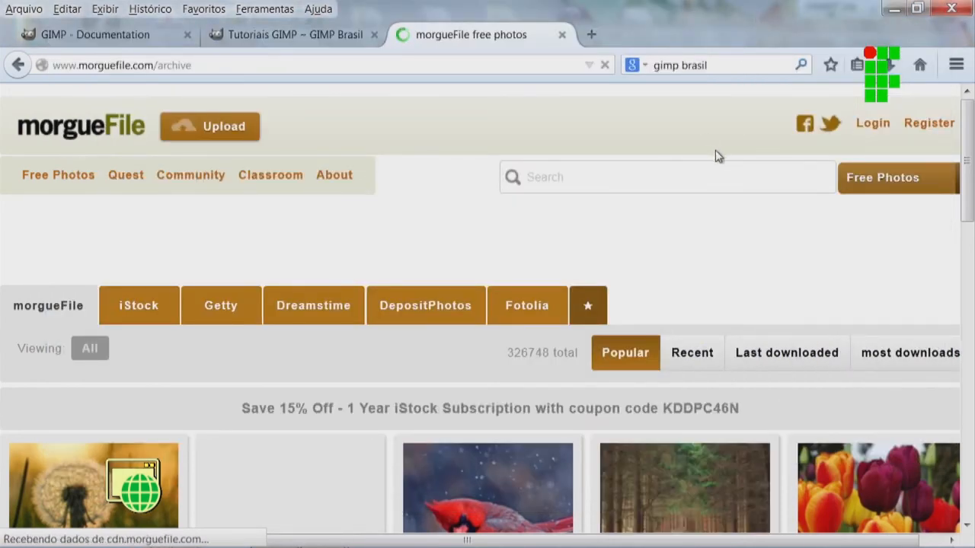
pyautogui.scroll(-1, 716, 151)
pyautogui.scroll(-5, 716, 151)
pyautogui.scroll(1, 261, 196)
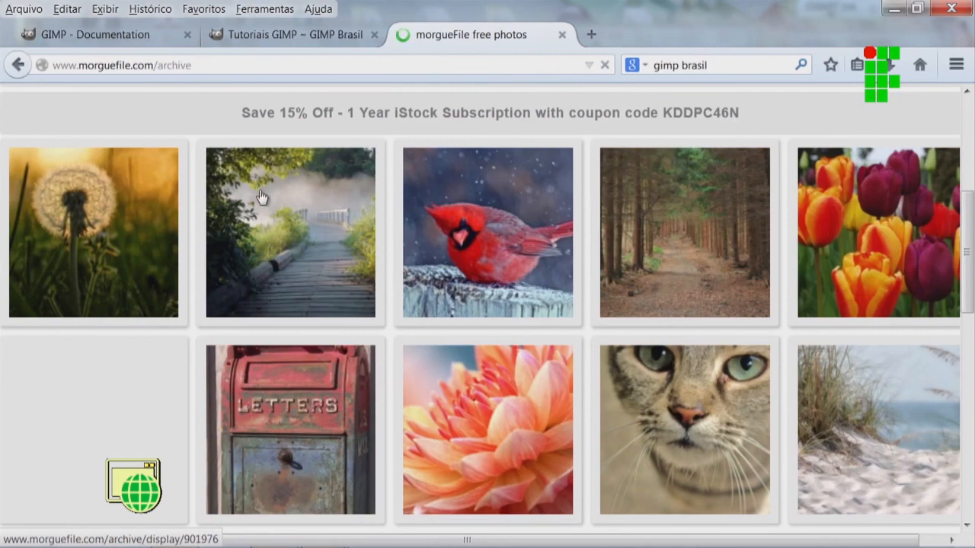
pyautogui.moveTo(176, 261)
pyautogui.click(288, 211)
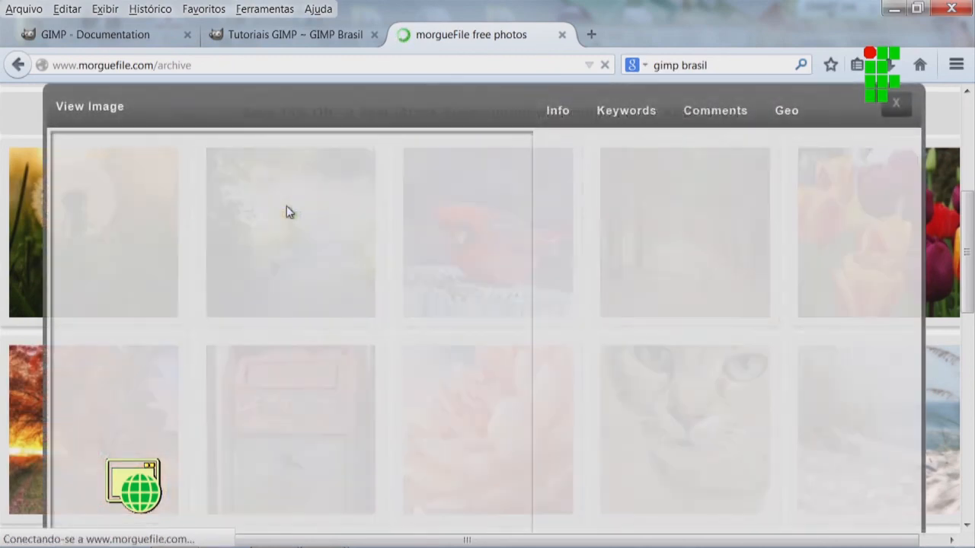
# Step: Examine the View Image window of the boardwalk photo, including its image area and details pane
pyautogui.moveTo(470, 96); pyautogui.dragTo(472, 54)
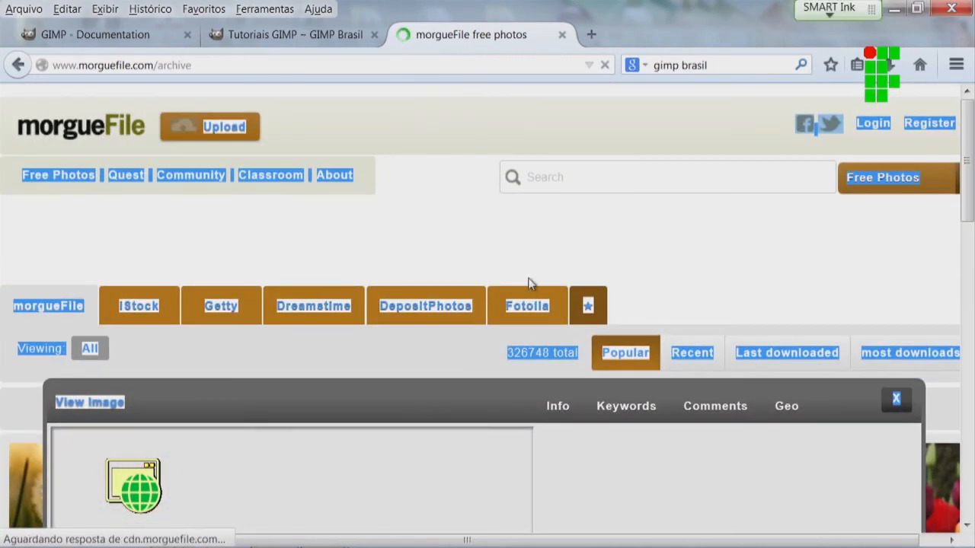
pyautogui.moveTo(962, 172); pyautogui.dragTo(970, 275)
pyautogui.scroll(3, 822, 157)
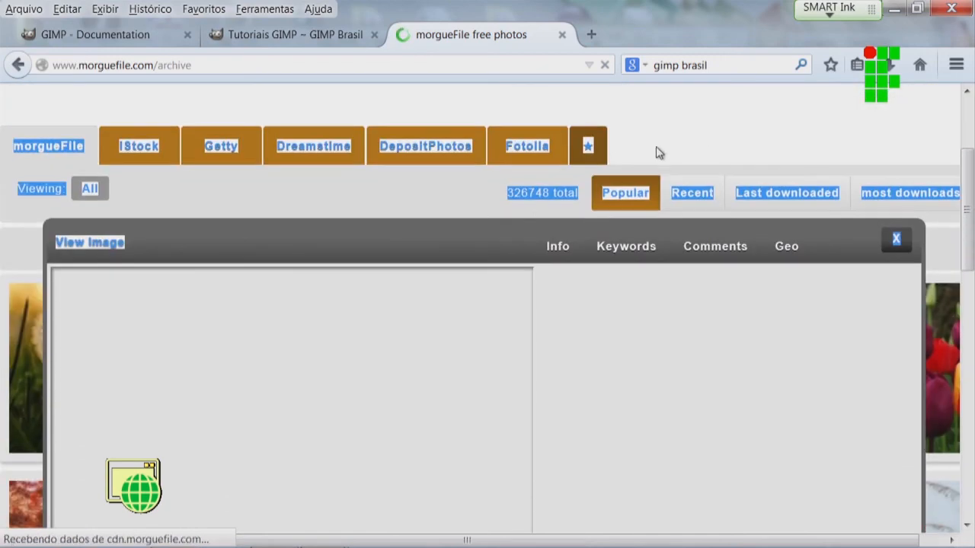
pyautogui.click(474, 211)
pyautogui.moveTo(968, 217); pyautogui.dragTo(970, 272)
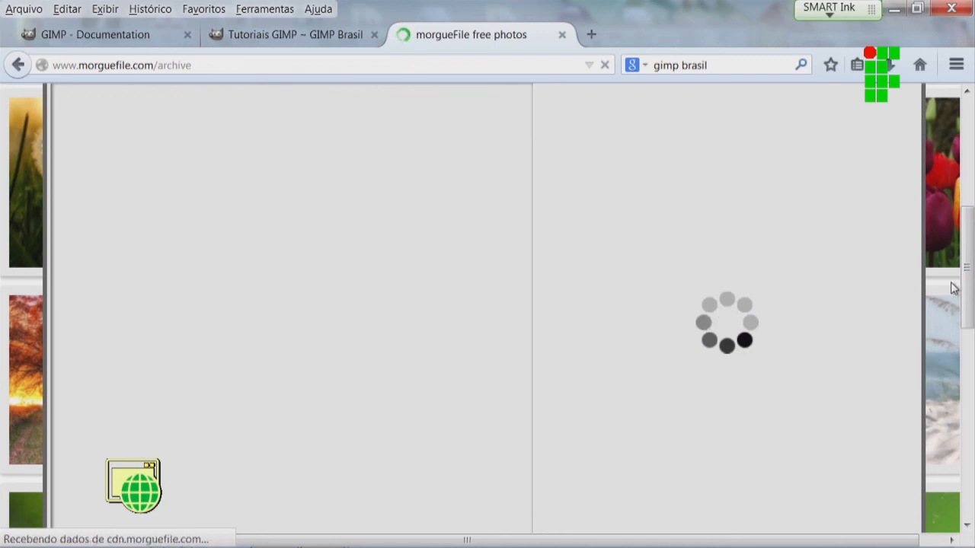
pyautogui.scroll(1, 970, 271)
pyautogui.scroll(-1, 970, 270)
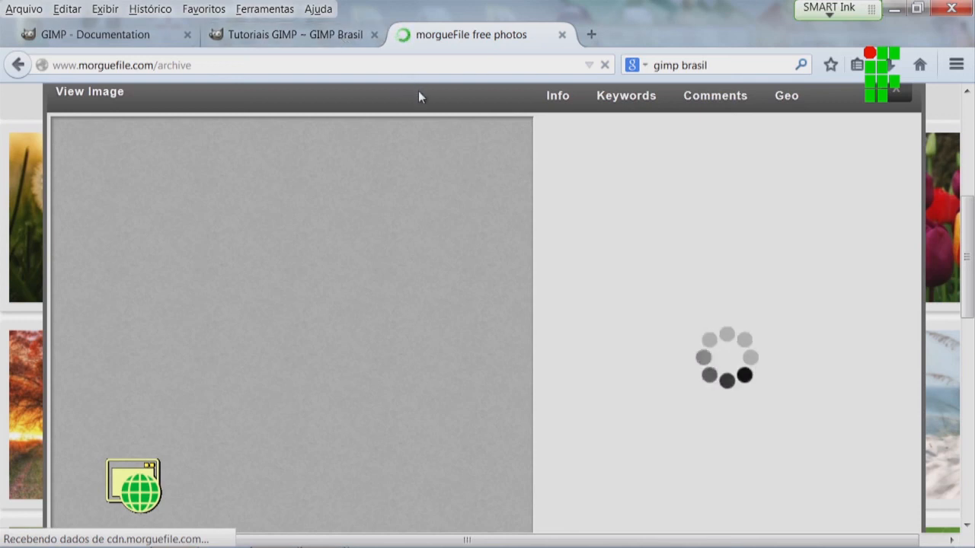
pyautogui.scroll(1, 416, 93)
pyautogui.scroll(-2, 685, 219)
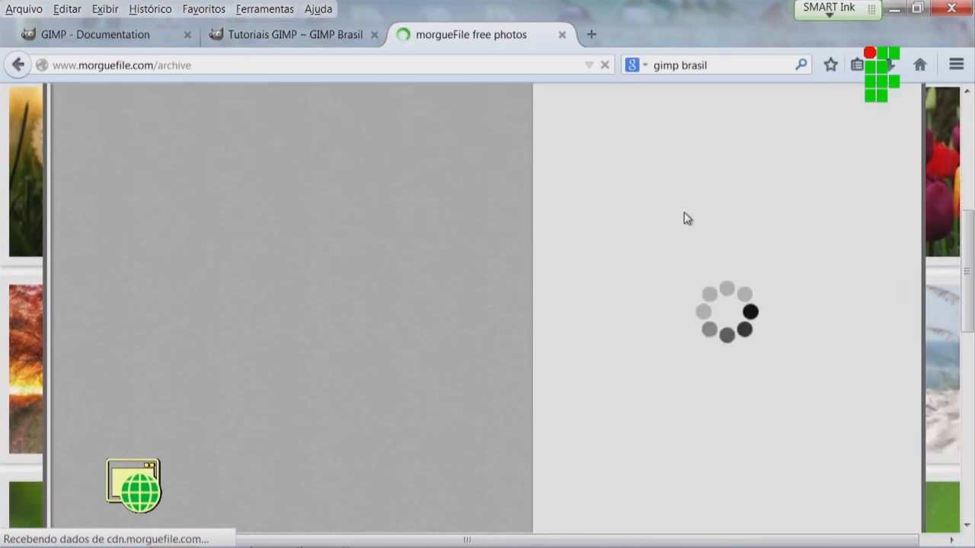
pyautogui.scroll(1, 680, 213)
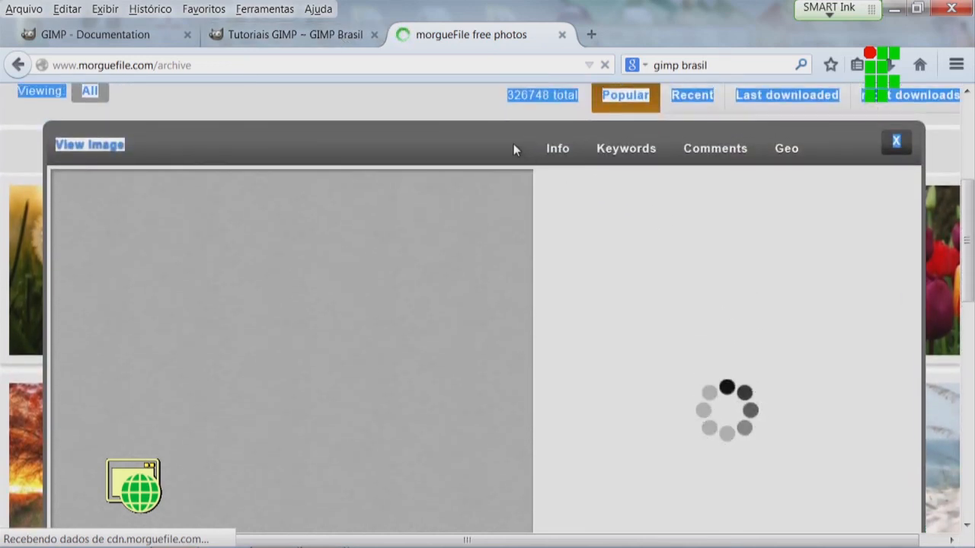
# Step: Revisit the GIMP Brasil tutorials page, and return to the start of the GIMP Documentation page
pyautogui.click(316, 35)
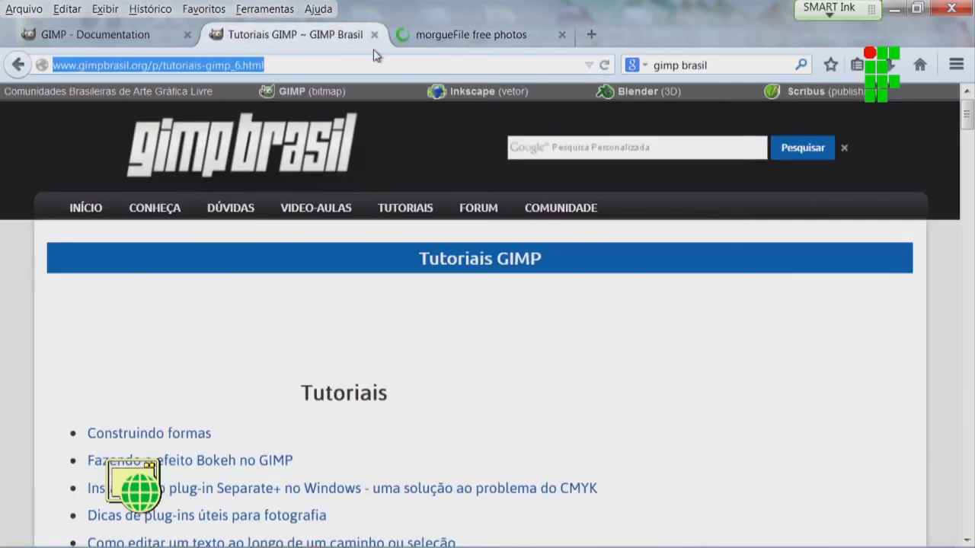
pyautogui.click(142, 38)
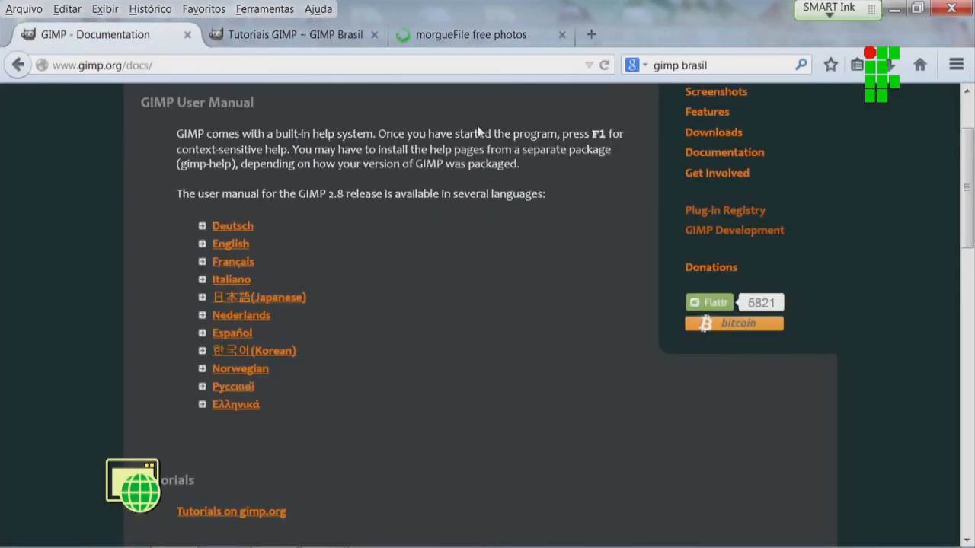
pyautogui.scroll(2, 478, 126)
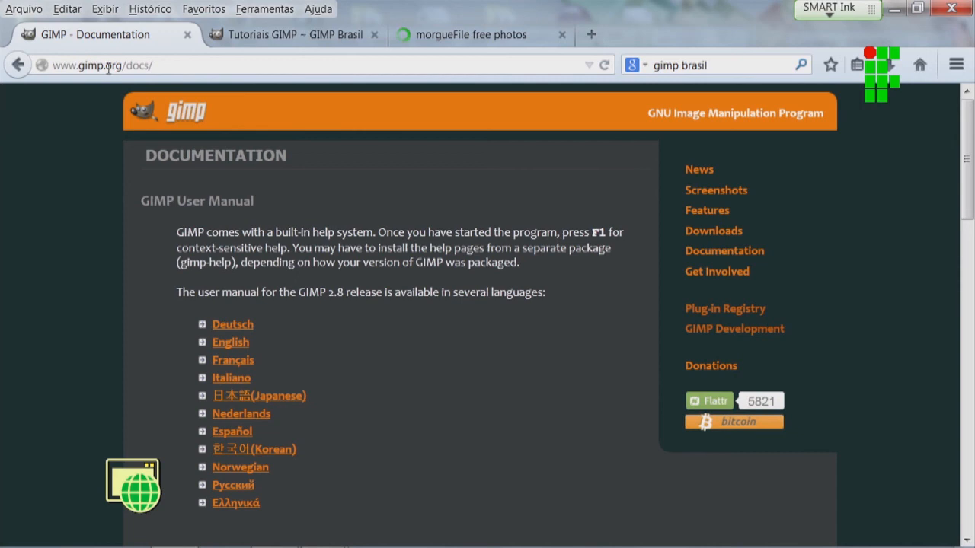
pyautogui.moveTo(54, 65); pyautogui.dragTo(121, 66)
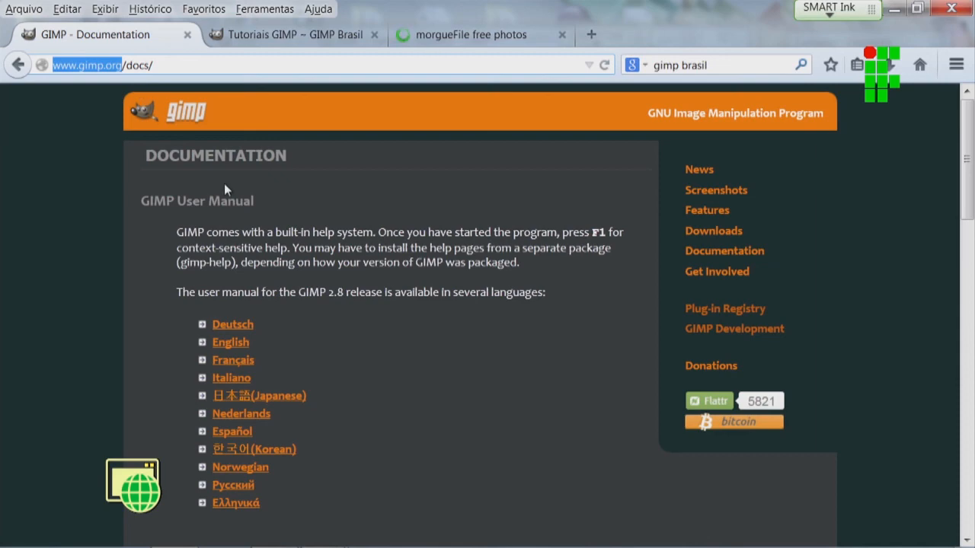
pyautogui.click(294, 38)
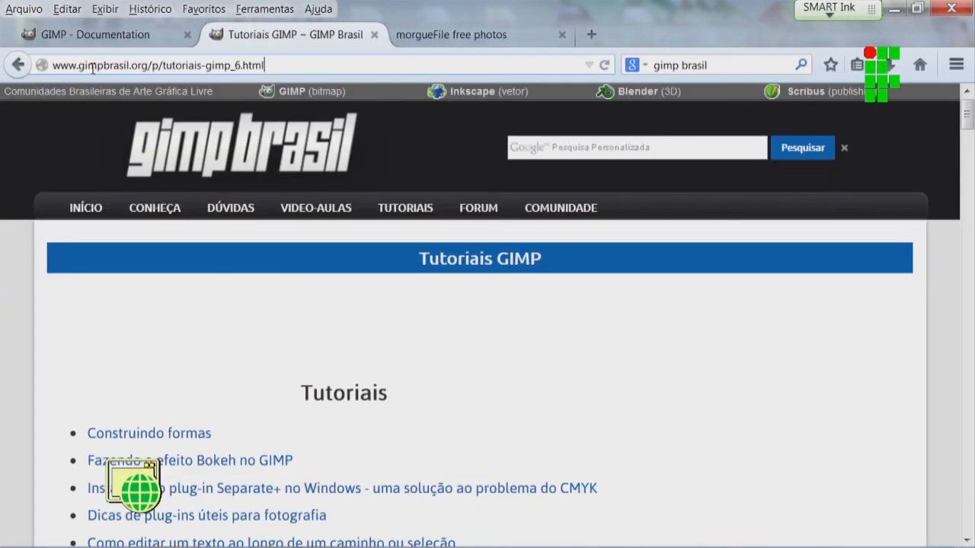
pyautogui.moveTo(147, 65); pyautogui.dragTo(59, 70)
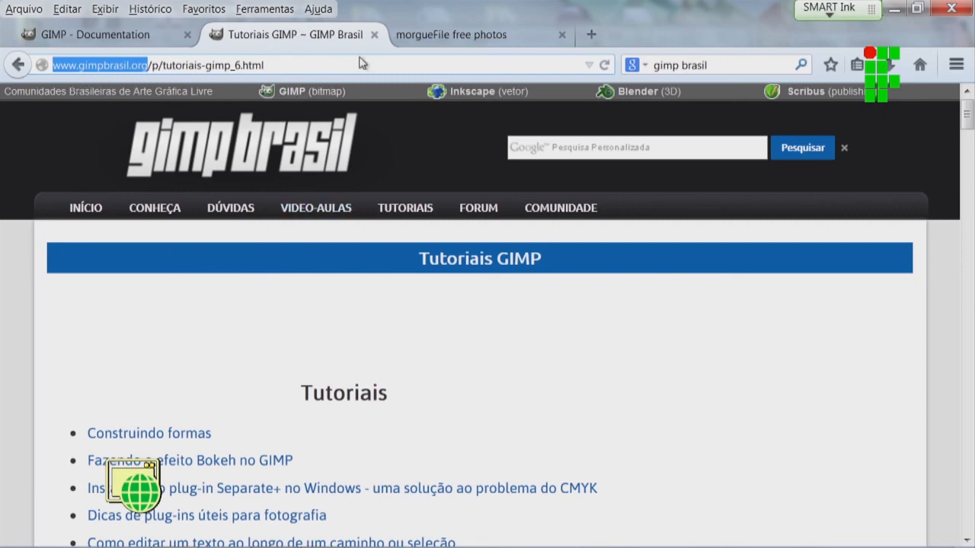
# Step: Return to the morgueFile boardwalk photo and highlight its free photo licence terms
pyautogui.click(416, 38)
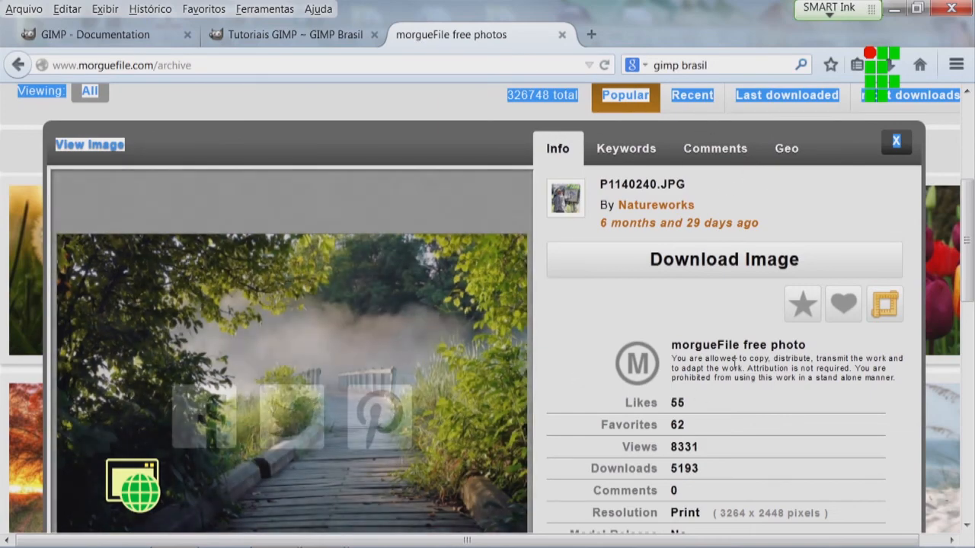
pyautogui.moveTo(672, 345); pyautogui.dragTo(873, 383)
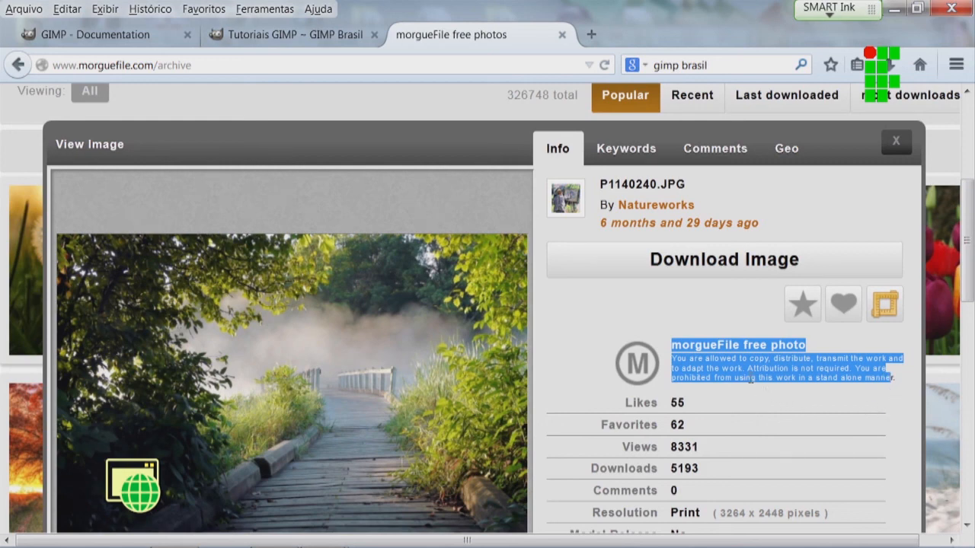
pyautogui.click(901, 387)
pyautogui.moveTo(896, 373); pyautogui.dragTo(684, 347)
pyautogui.click(760, 394)
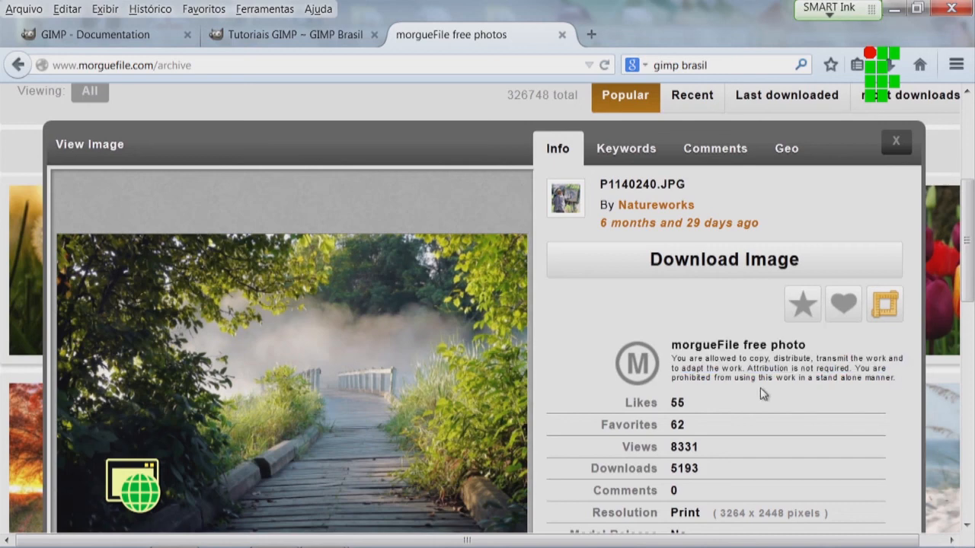
pyautogui.moveTo(905, 380); pyautogui.dragTo(667, 346)
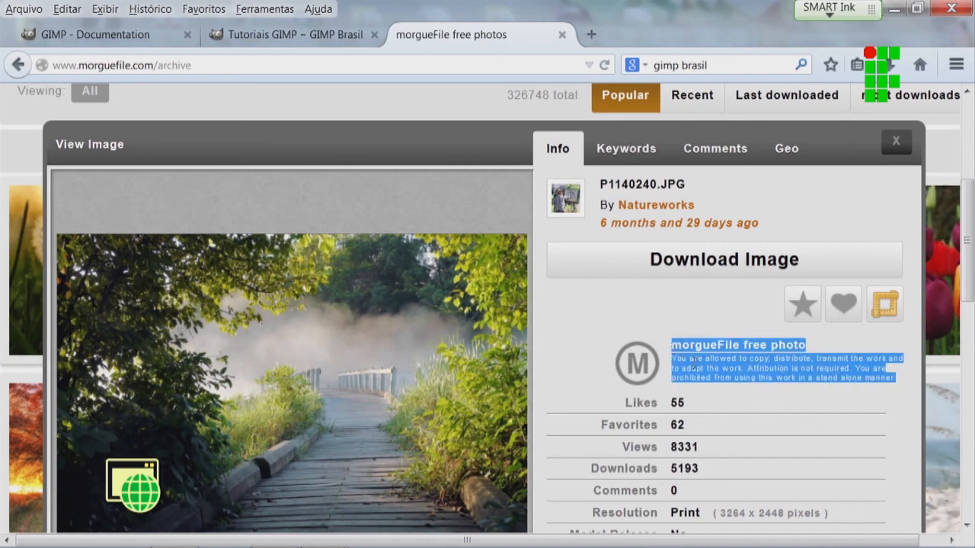
# Step: Examine the boardwalk photo's statistics, resolution, release details and image links, and close the View Image window
pyautogui.scroll(-5, 696, 346)
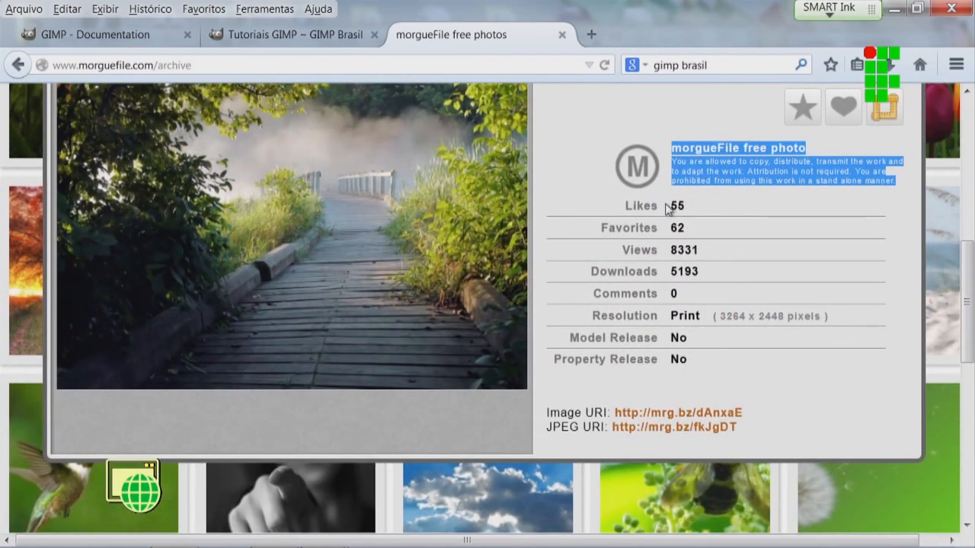
pyautogui.click(688, 216)
pyautogui.moveTo(689, 360); pyautogui.dragTo(607, 156)
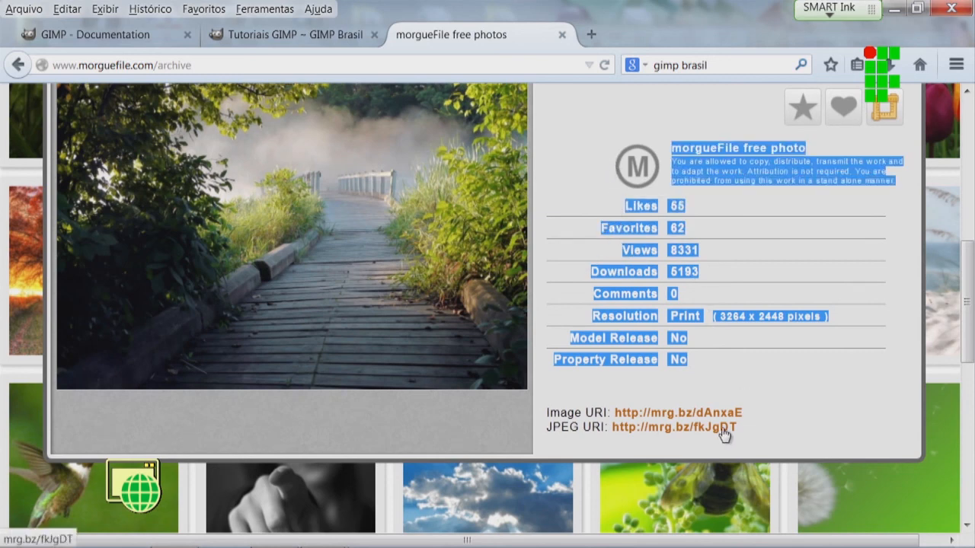
pyautogui.scroll(4, 708, 374)
pyautogui.scroll(-3, 708, 371)
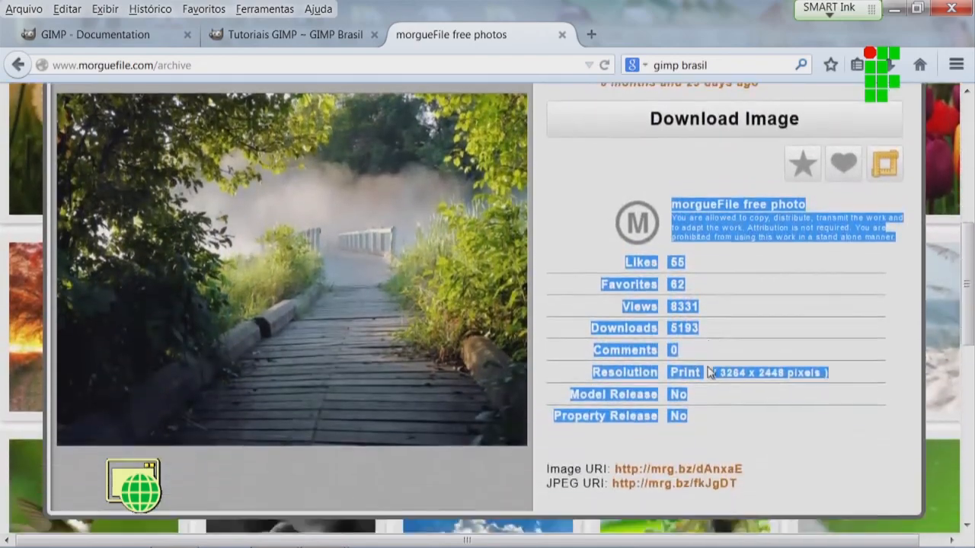
pyautogui.scroll(-1, 707, 371)
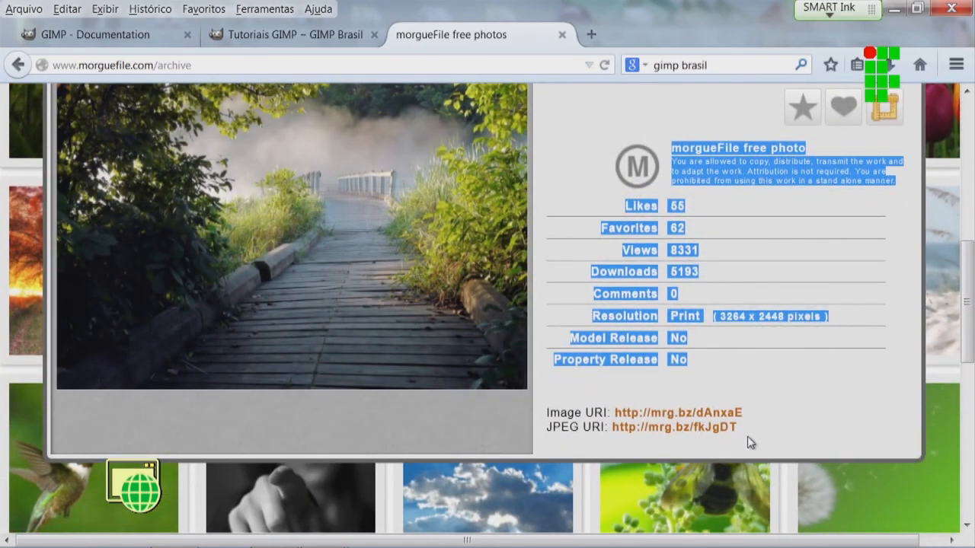
pyautogui.moveTo(295, 143)
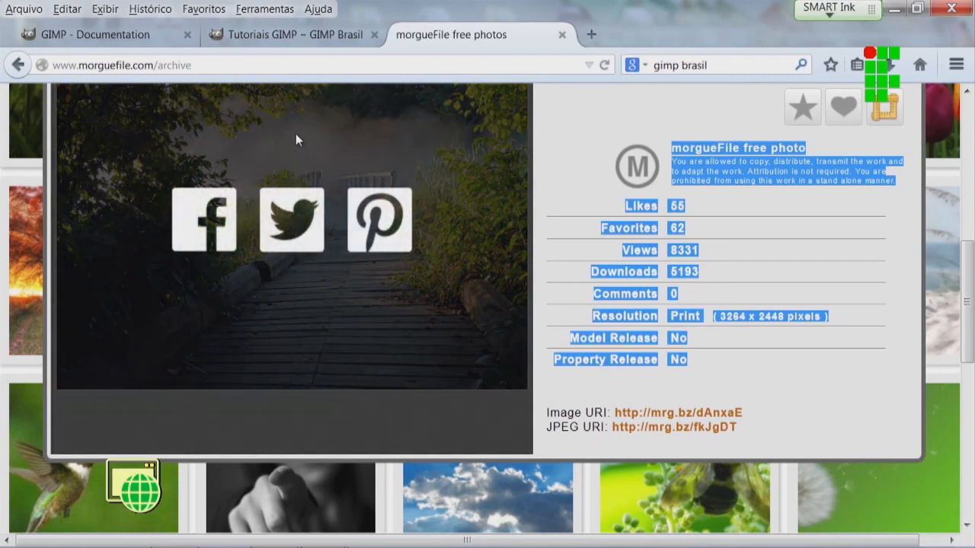
pyautogui.scroll(5, 468, 305)
pyautogui.click(895, 239)
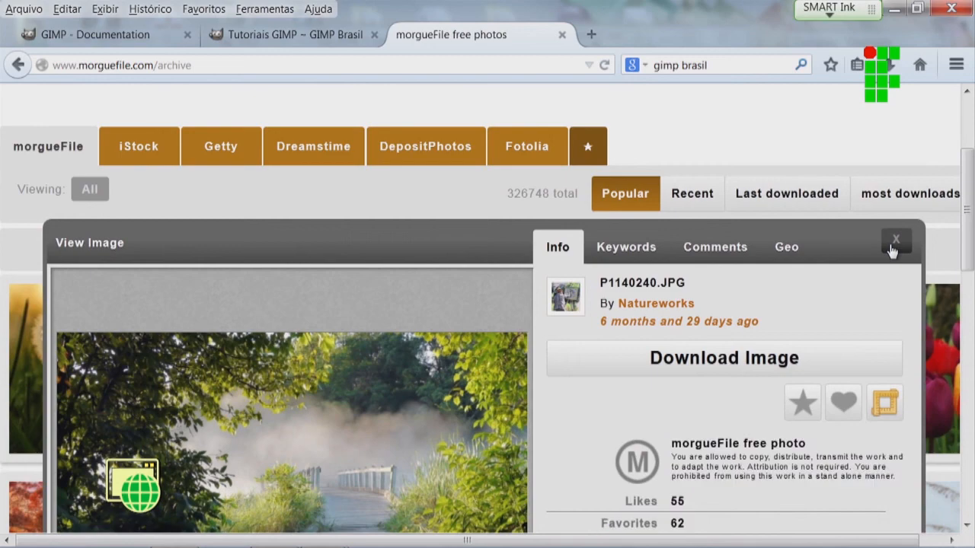
# Step: Switch to the untitled lighthouse image with faded edges in GIMP and show its file and export commands
pyautogui.moveTo(323, 533)
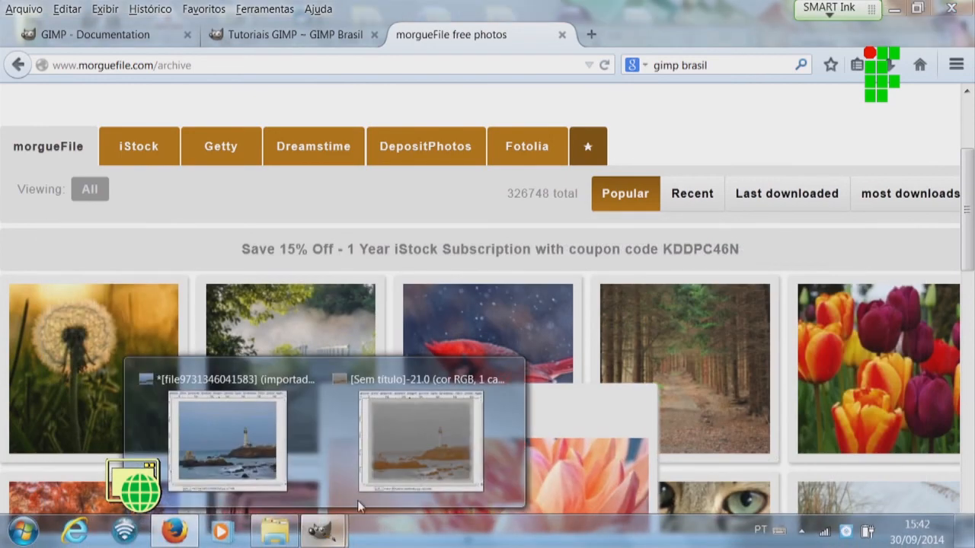
pyautogui.click(411, 442)
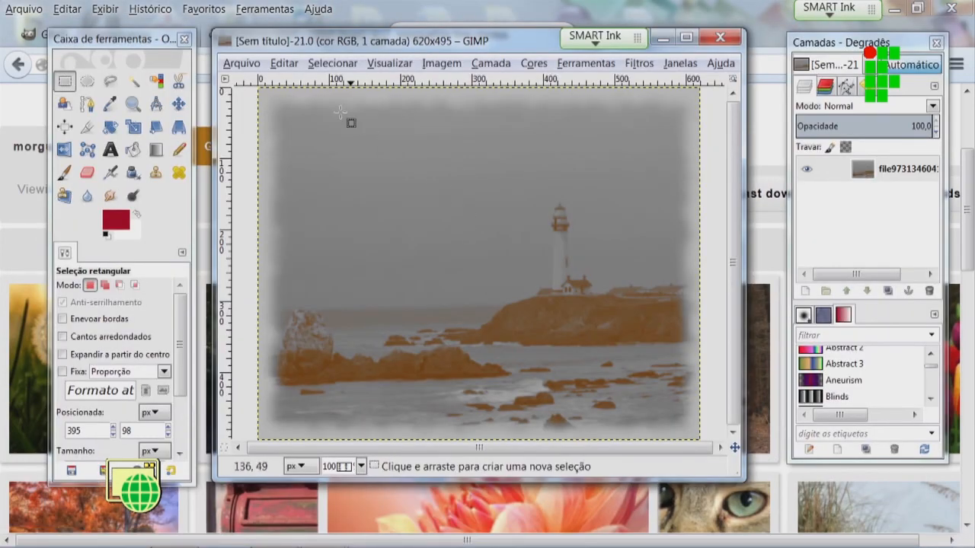
pyautogui.click(246, 67)
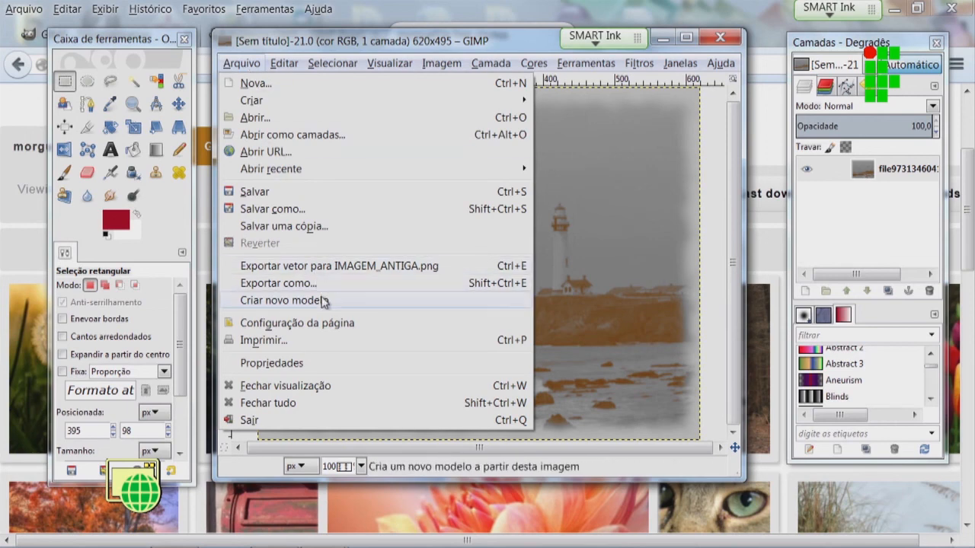